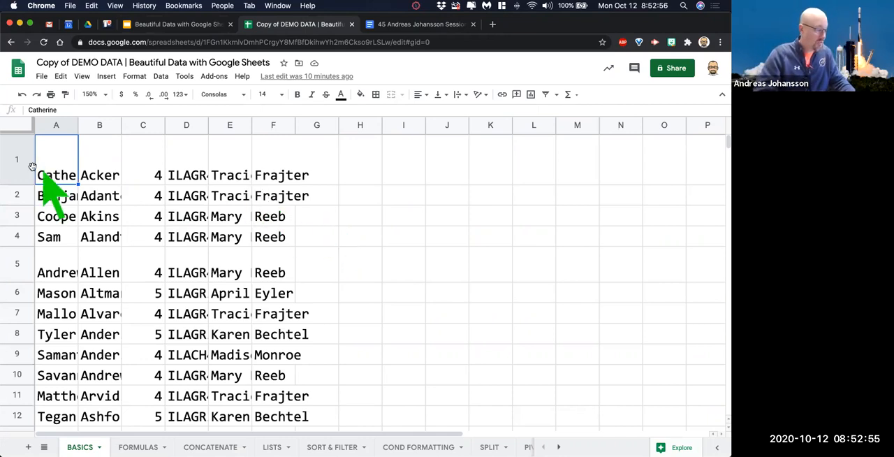
# Select the whole of row 1 and move the selection down cell by cell to row 4.
pyautogui.click(17, 161)
pyautogui.press('Down')
pyautogui.press('Down')
pyautogui.press('Down')
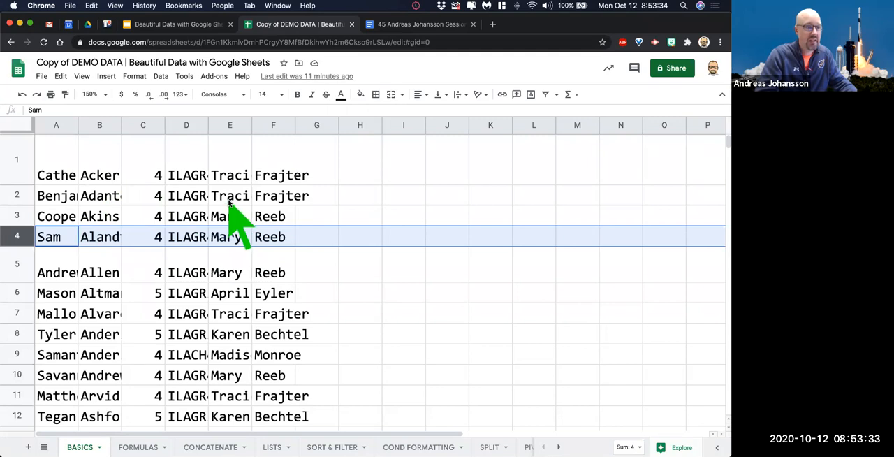
# Widen column A by hand to about three times its width so the first names fit.
pyautogui.click(54, 126)
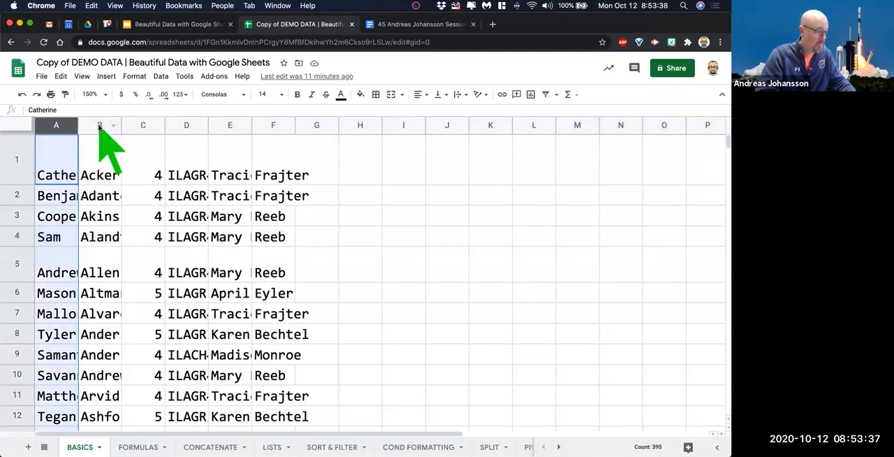
pyautogui.click(100, 125)
pyautogui.click(68, 127)
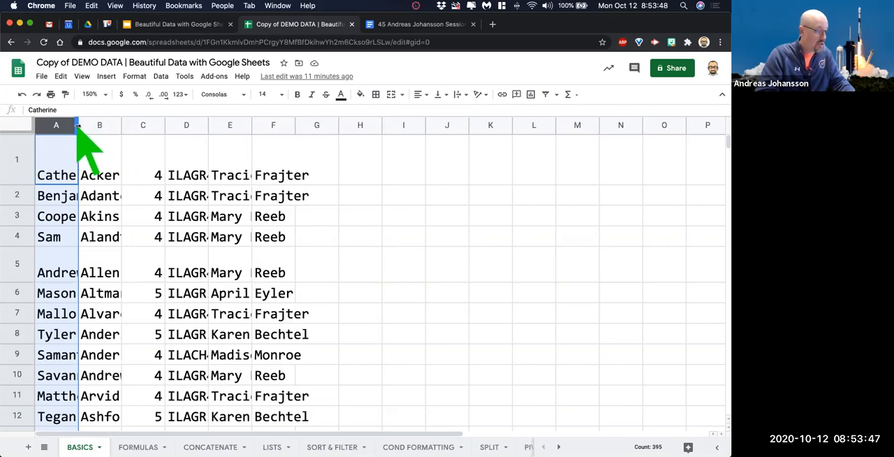
pyautogui.moveTo(79, 127); pyautogui.dragTo(159, 146)
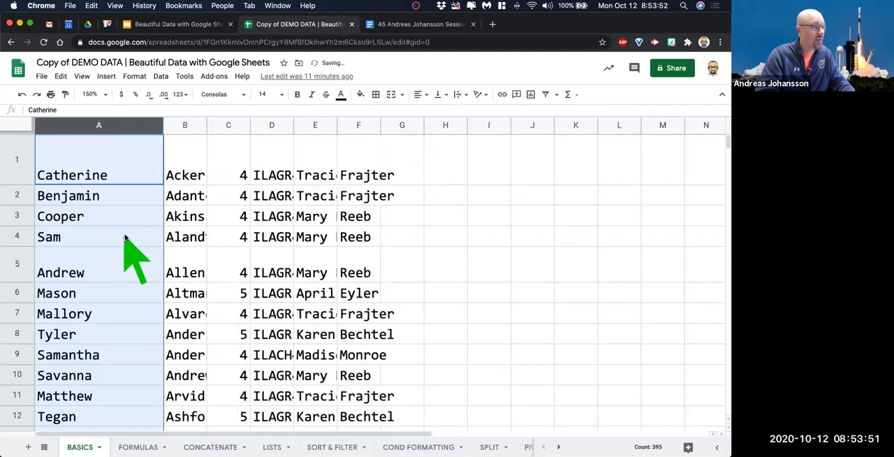
# Auto-fit column B to its longest entry and narrow it by hand to about half that width.
pyautogui.click(199, 218)
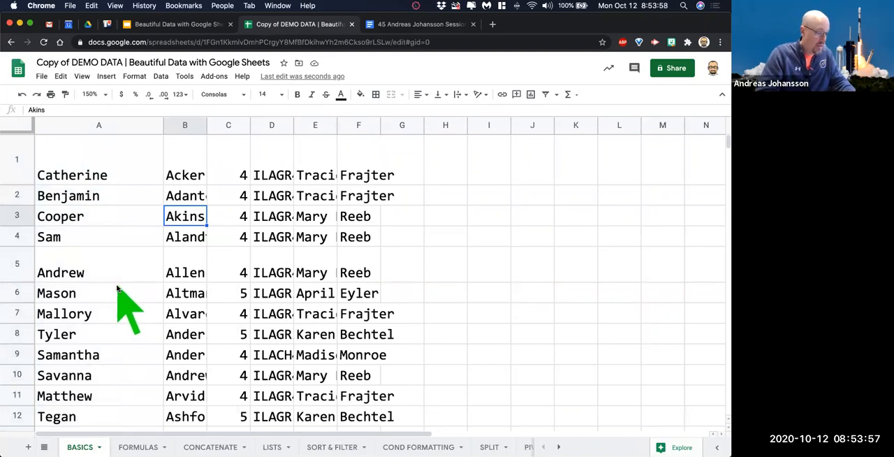
pyautogui.doubleClick(206, 125)
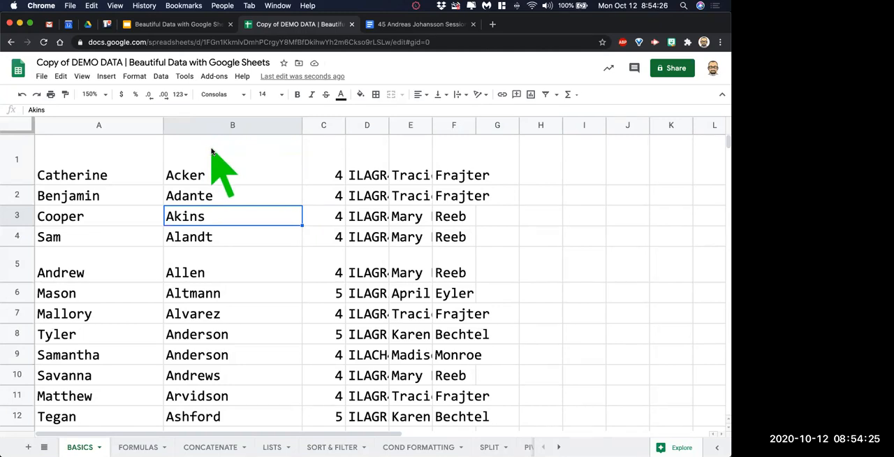
pyautogui.moveTo(301, 124); pyautogui.dragTo(238, 174)
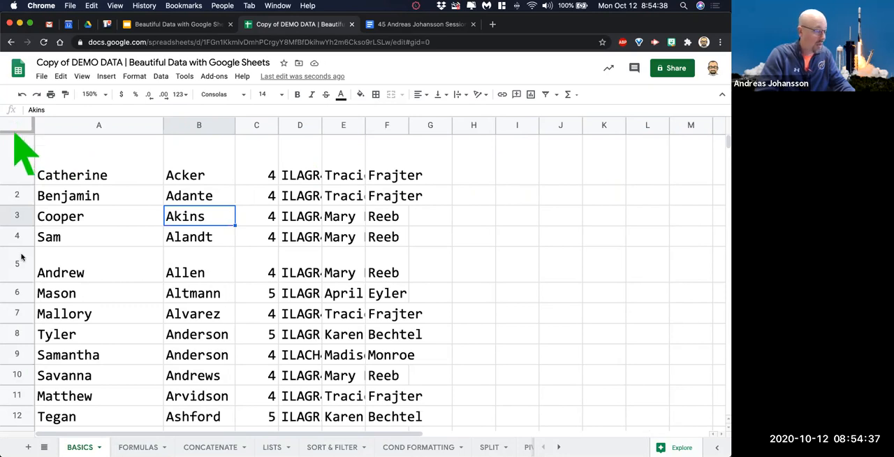
# Select the entire sheet and auto-fit all column widths to their contents.
pyautogui.click(14, 125)
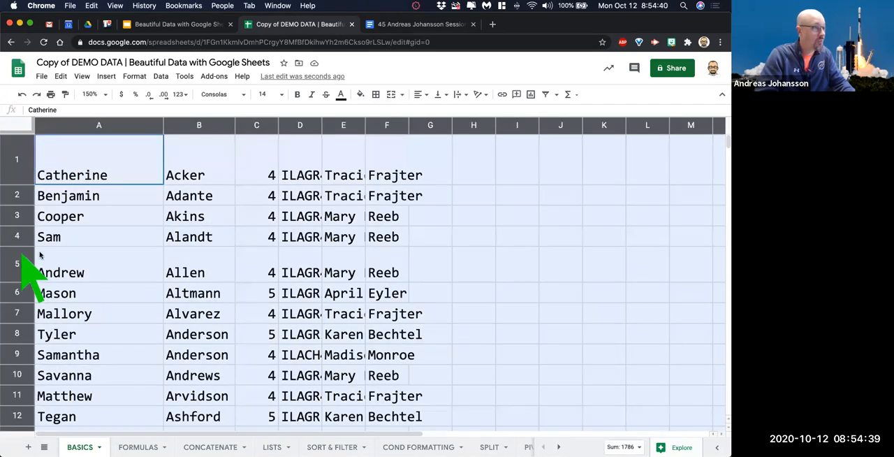
pyautogui.click(100, 259)
pyautogui.hotkey('ctrl', 'a')
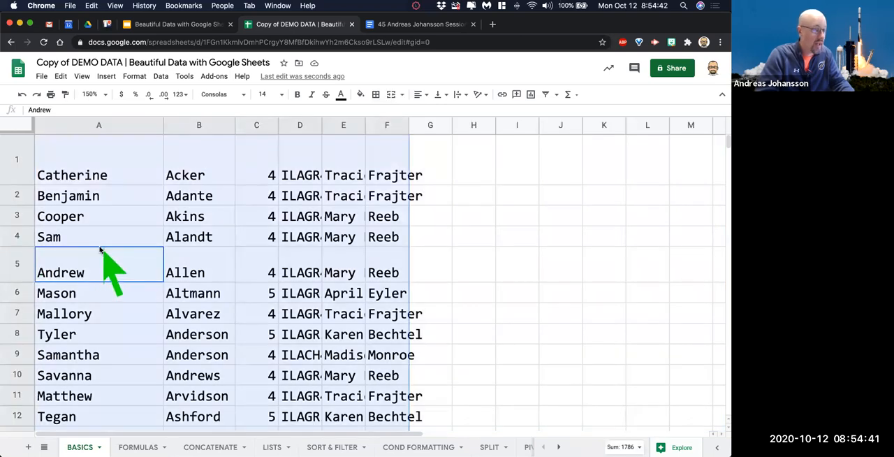
pyautogui.click(126, 217)
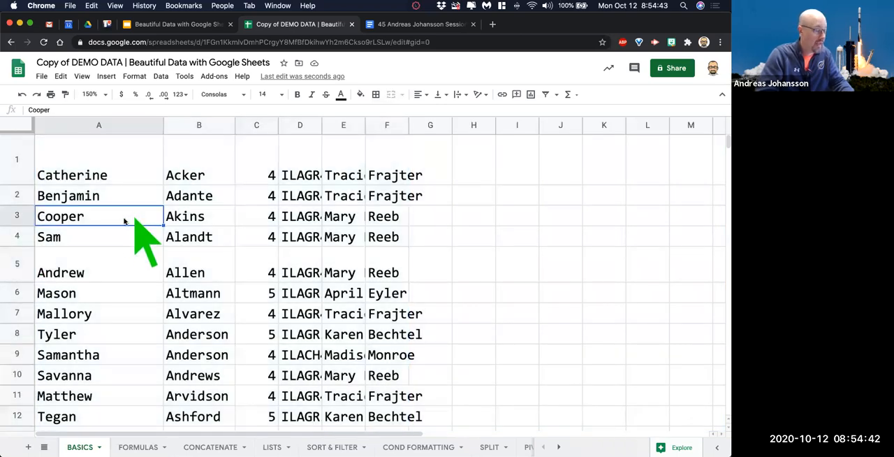
pyautogui.click(14, 124)
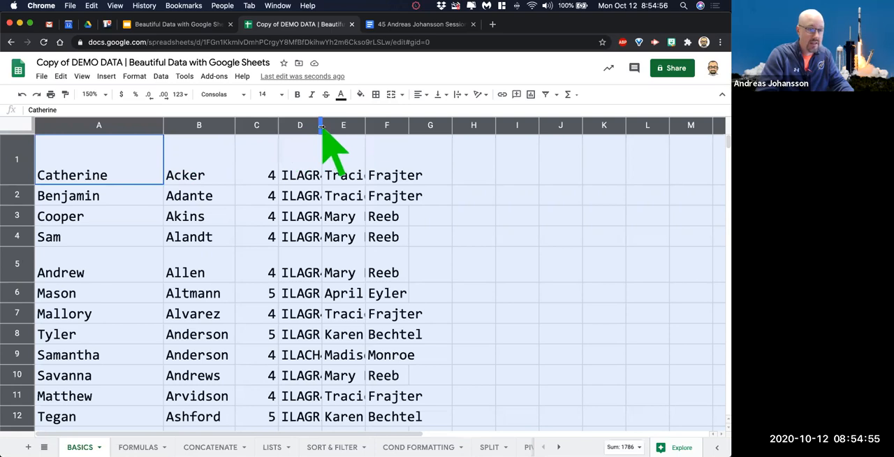
pyautogui.doubleClick(277, 126)
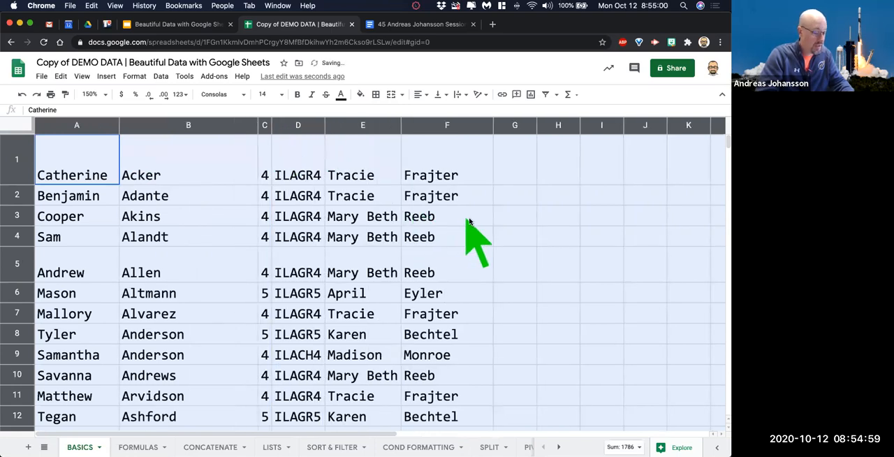
pyautogui.click(495, 218)
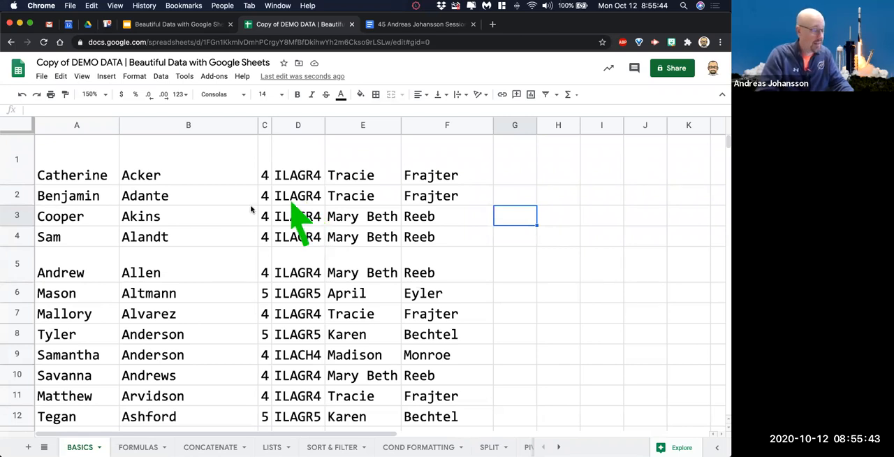
# Insert one blank row above row 1 for the column headings.
pyautogui.click(16, 159)
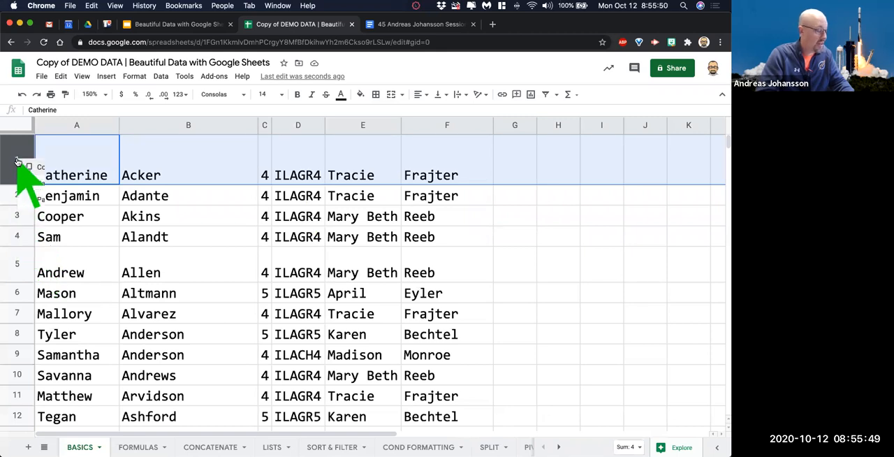
pyautogui.rightClick(18, 160)
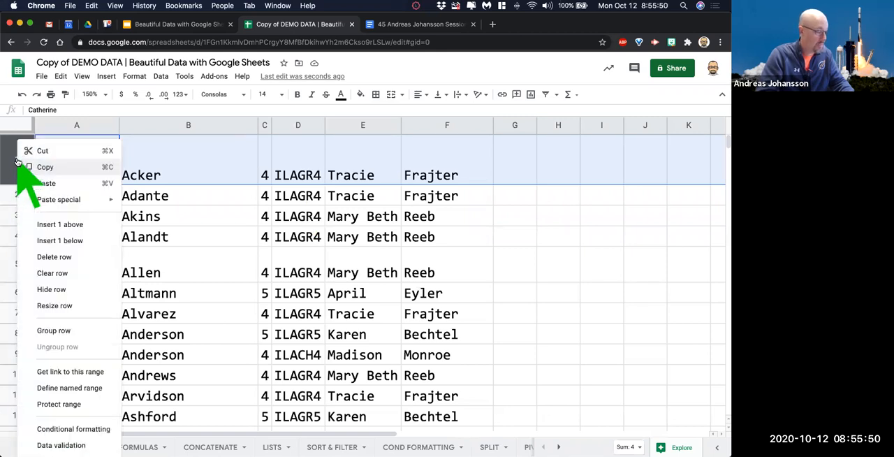
pyautogui.click(95, 229)
pyautogui.click(133, 227)
# Enter the headings FIRST NAME, LAST NAME, GRADE and COURSE in cells A1 to D1.
pyautogui.click(81, 180)
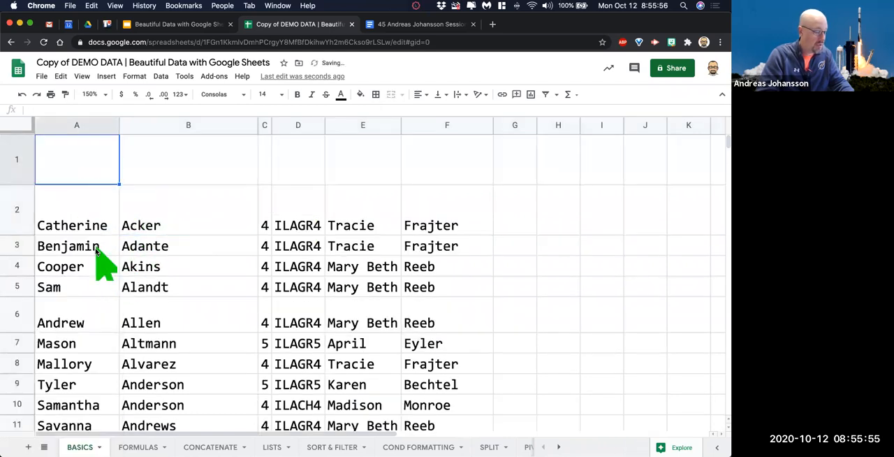
pyautogui.write('FIRST NAME')
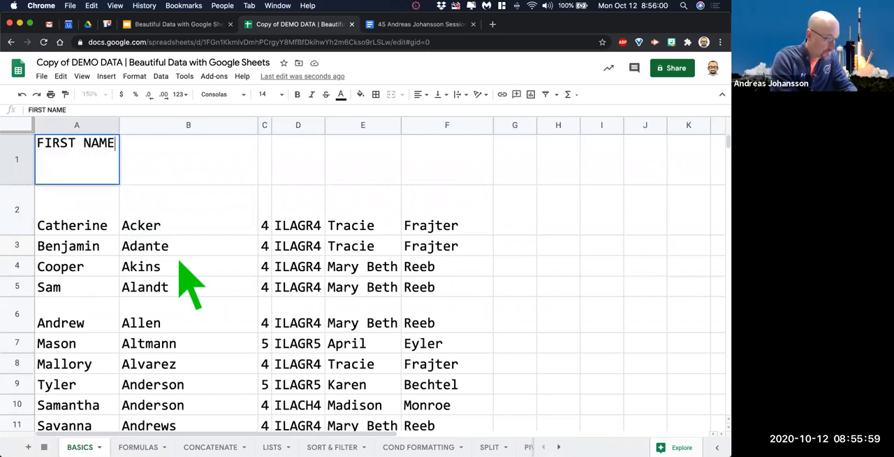
pyautogui.press('Tab')
pyautogui.write('LAST NAME')
pyautogui.press('Tab')
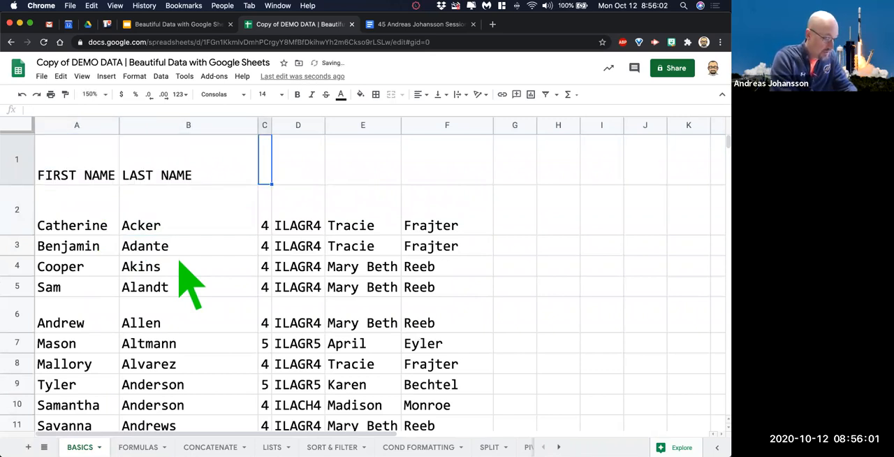
pyautogui.write('GRADE')
pyautogui.press('Tab')
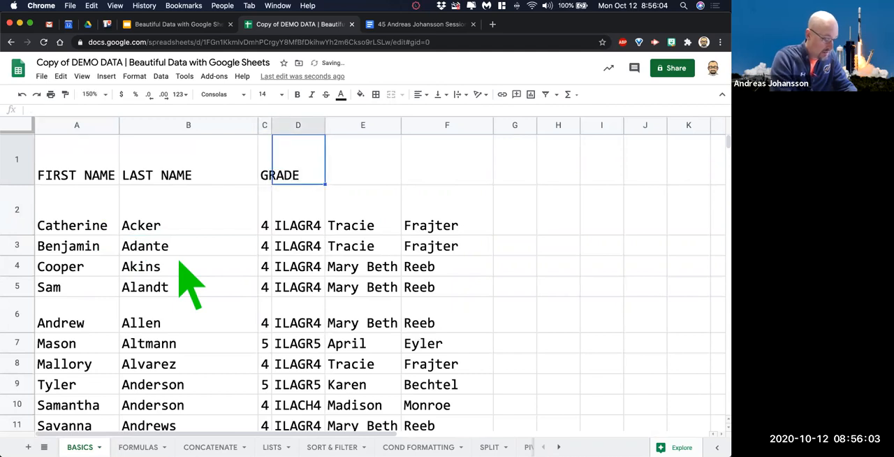
pyautogui.write('COURSE')
pyautogui.press('Tab')
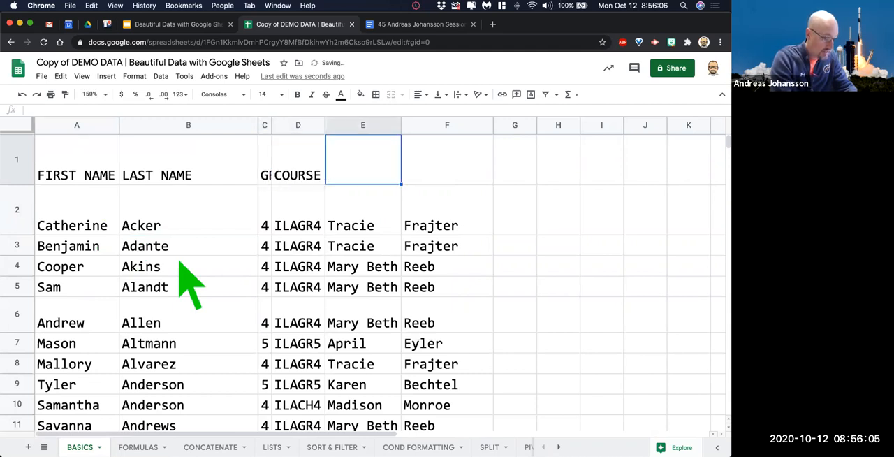
# Enter the teacher-name headings TFIRST in cell E1 and TLAST in cell F1.
pyautogui.write('TFIR')
pyautogui.write('ST')
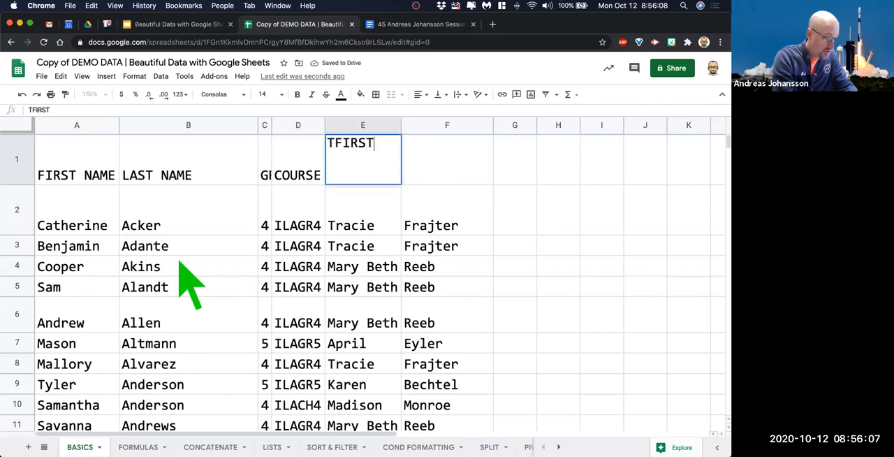
pyautogui.press('Tab')
pyautogui.write('TLAS')
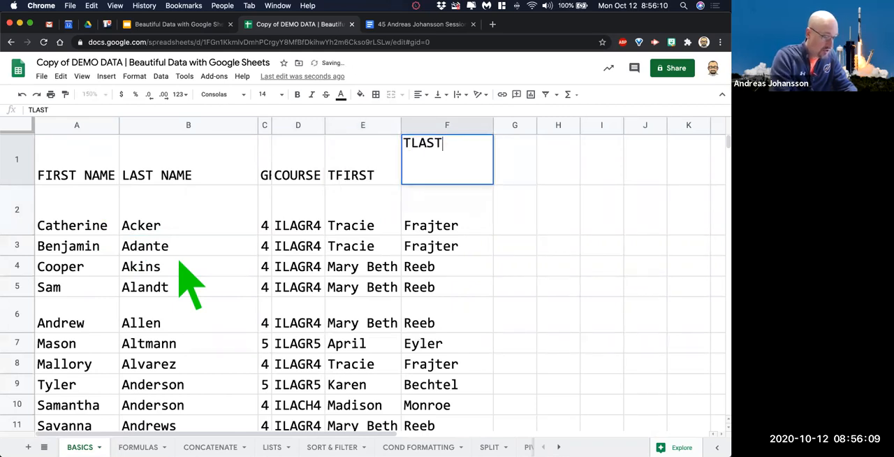
pyautogui.write('T')
pyautogui.press('Return')
# Auto-fit the width of column C so that the GRADE heading fits.
pyautogui.moveTo(77, 173); pyautogui.dragTo(472, 185)
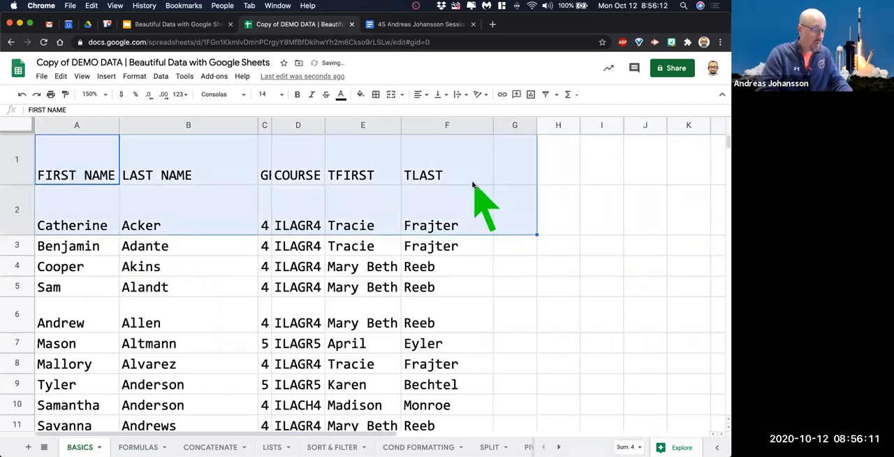
pyautogui.moveTo(52, 160); pyautogui.dragTo(412, 180)
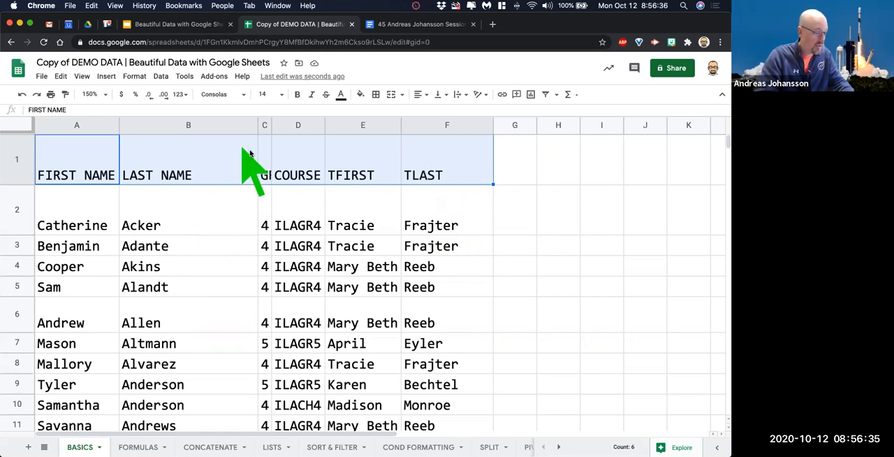
pyautogui.click(266, 175)
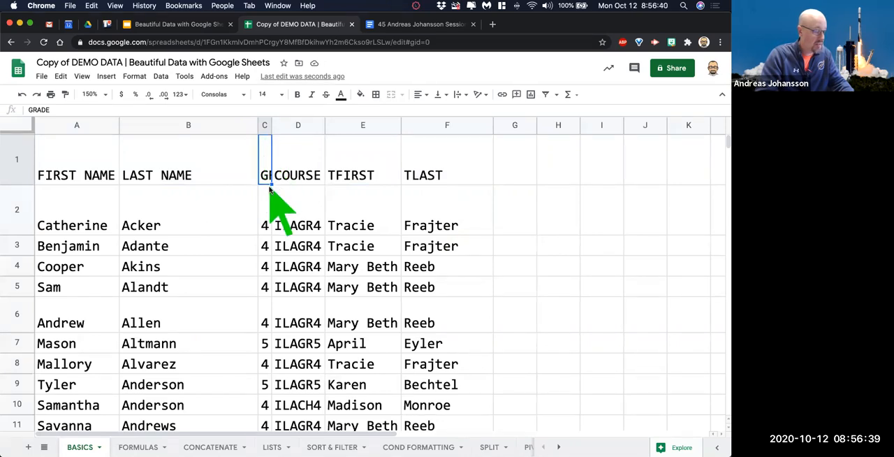
pyautogui.doubleClick(272, 124)
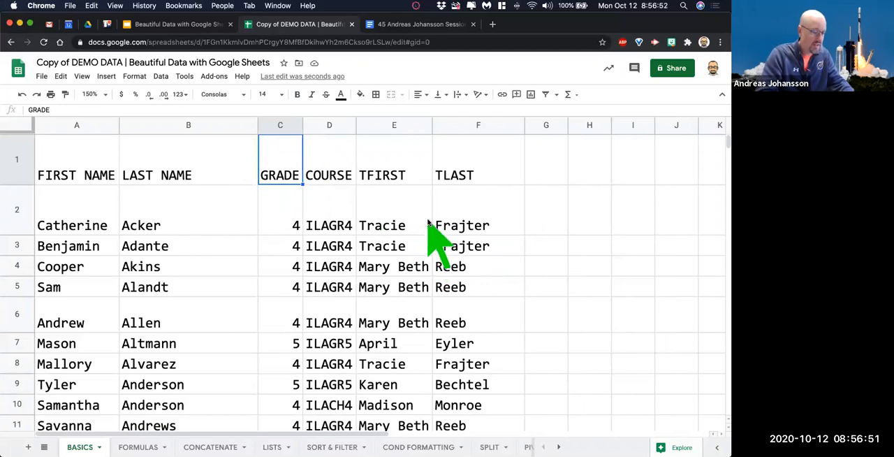
# Delete the empty column G directly after the TLAST column.
pyautogui.hscroll(5, 377, 241)
pyautogui.hscroll(-5, 343, 317)
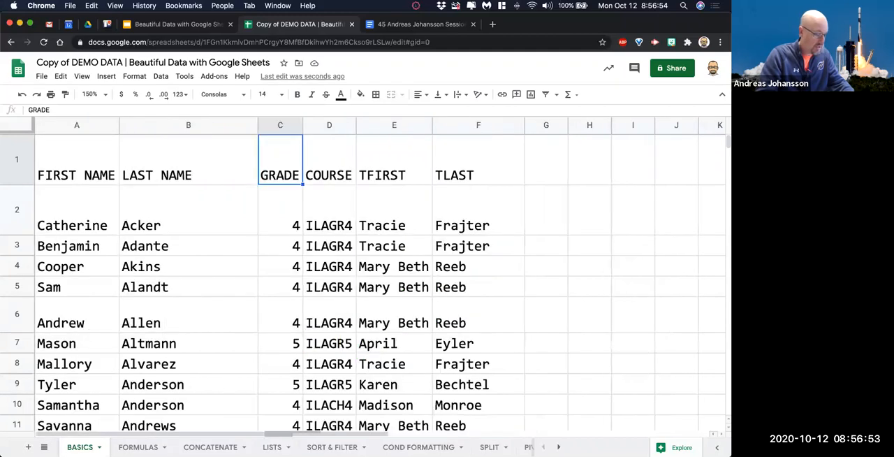
pyautogui.moveTo(183, 437); pyautogui.dragTo(350, 429)
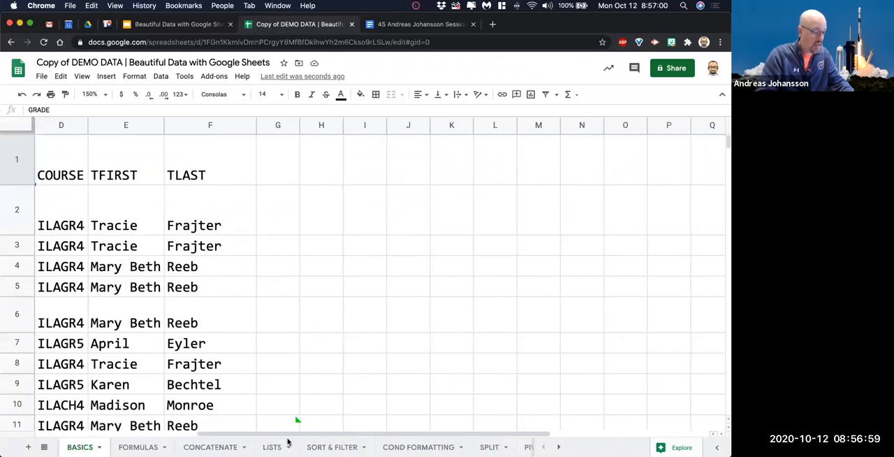
pyautogui.moveTo(293, 437); pyautogui.dragTo(245, 427)
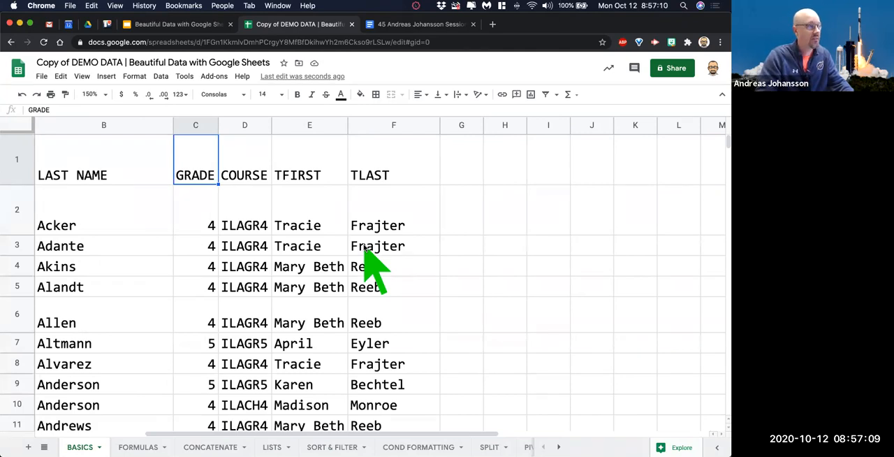
pyautogui.hscroll(5, 370, 241)
pyautogui.click(223, 126)
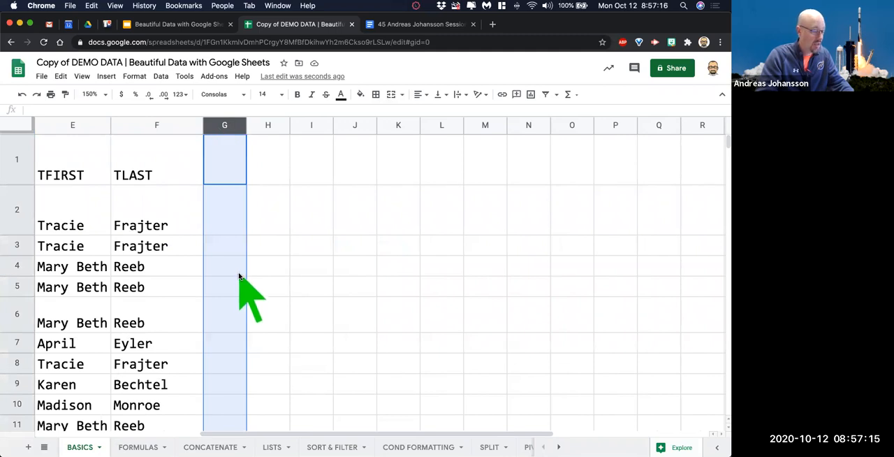
pyautogui.rightClick(219, 126)
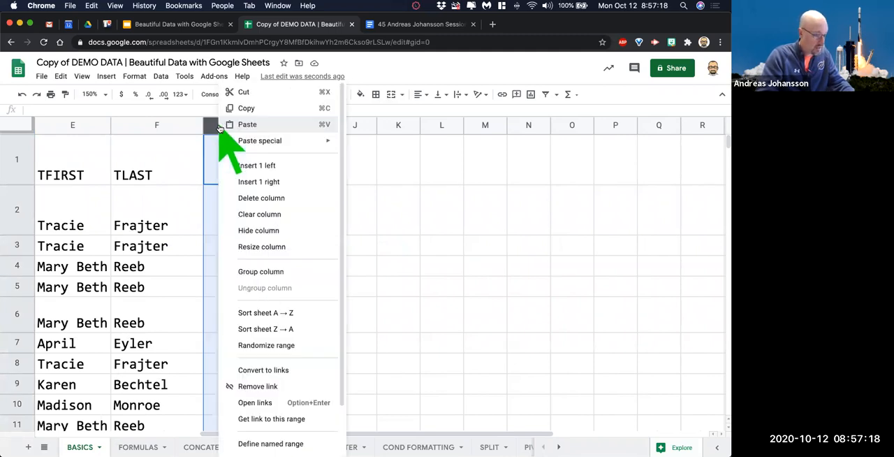
pyautogui.click(282, 200)
pyautogui.hscroll(5, 311, 197)
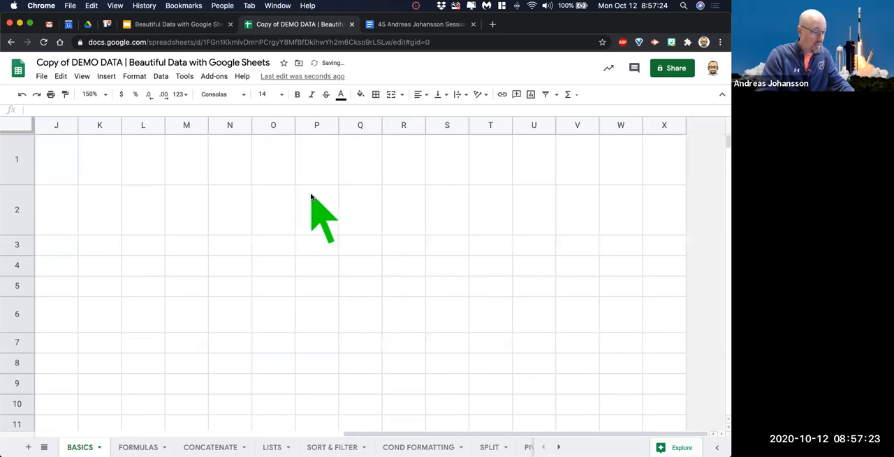
pyautogui.hscroll(-5, 651, 142)
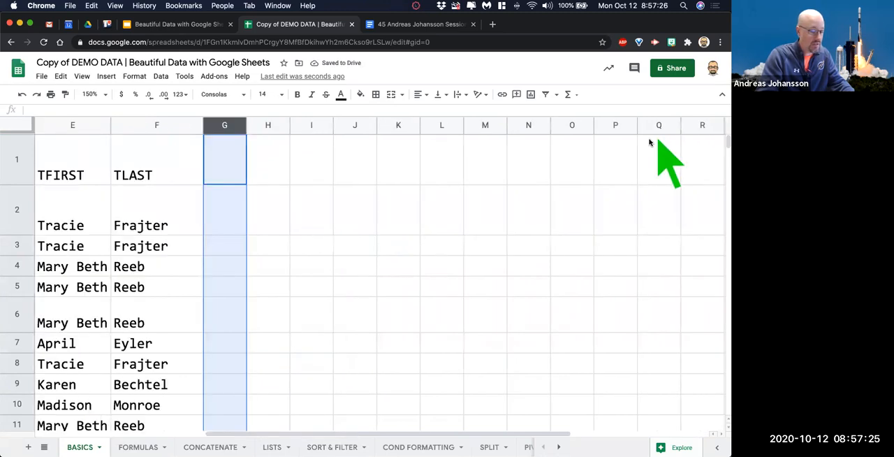
pyautogui.hscroll(-4, 625, 200)
pyautogui.hscroll(4, 625, 200)
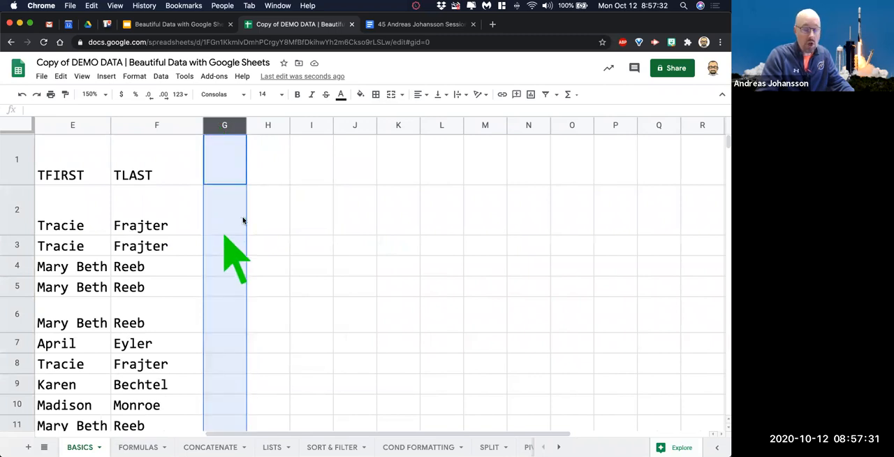
pyautogui.hscroll(5, 478, 220)
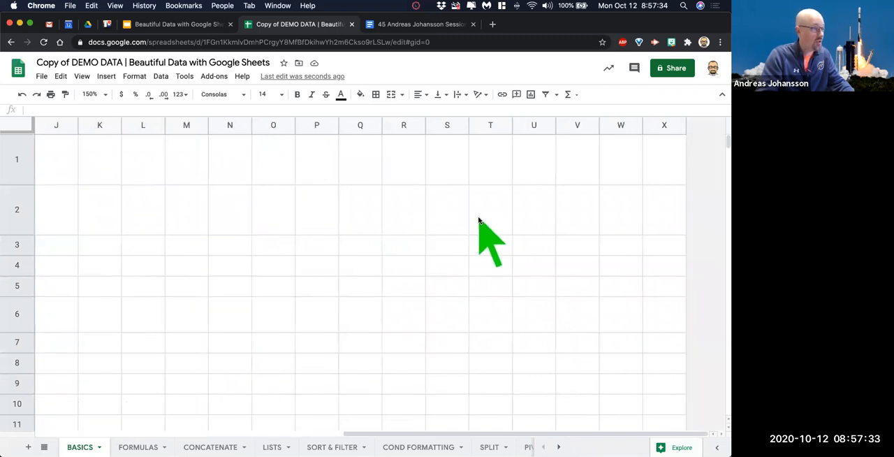
pyautogui.hscroll(-5, 480, 220)
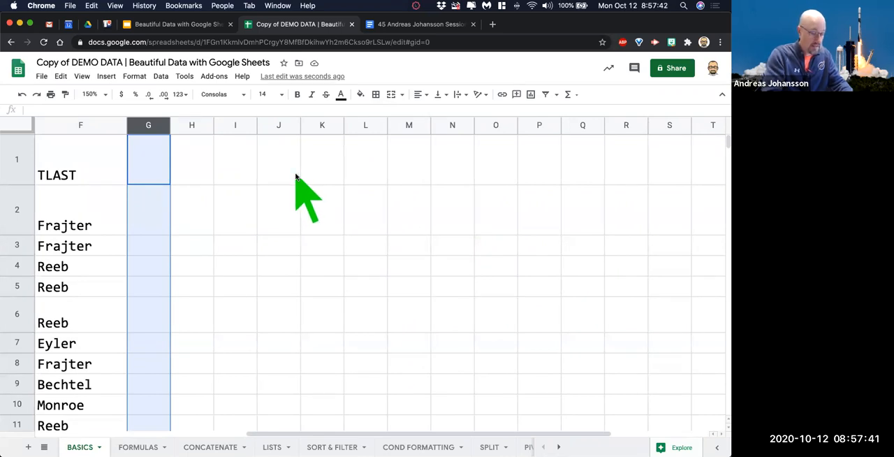
pyautogui.press('super+shift+Right')
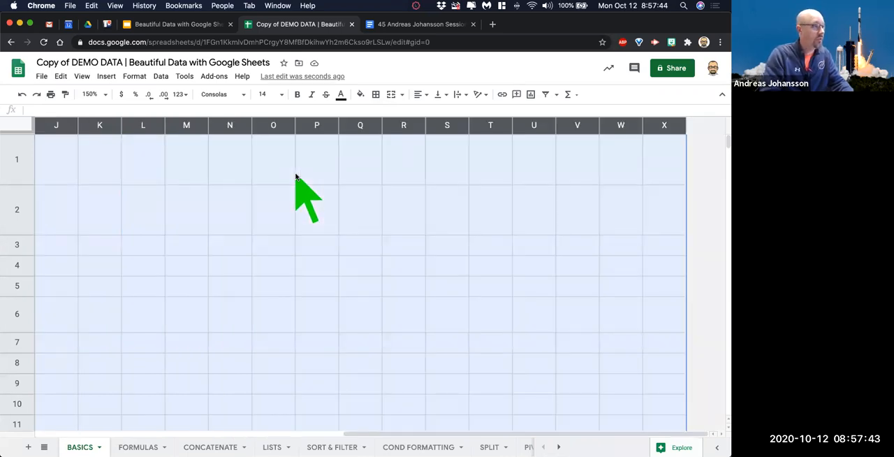
pyautogui.click(294, 176)
pyautogui.hscroll(-5, 260, 190)
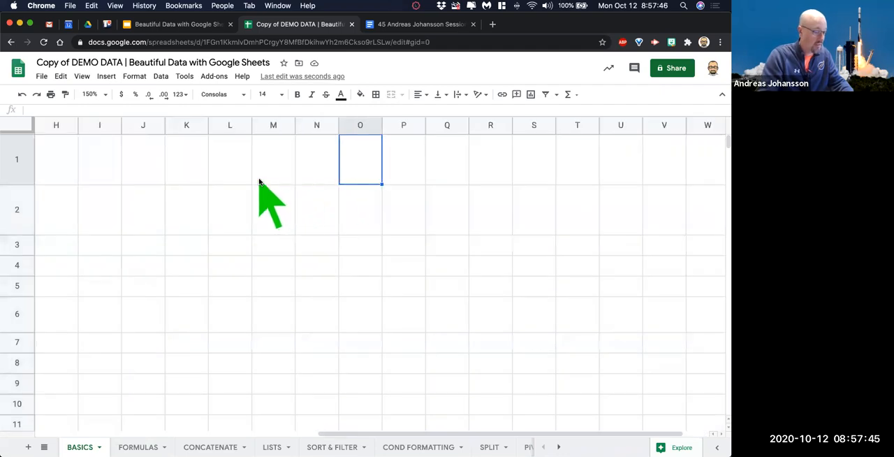
# Delete all the empty columns G through X after the TLAST column.
pyautogui.click(275, 126)
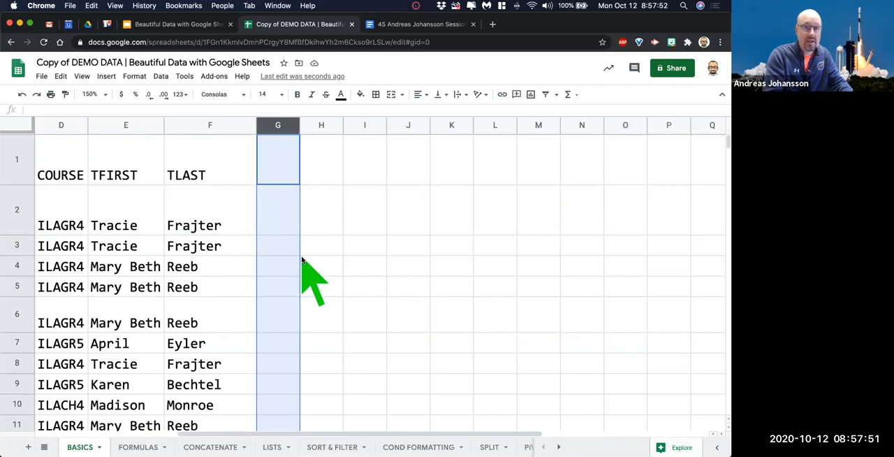
pyautogui.press('super+shift+Right')
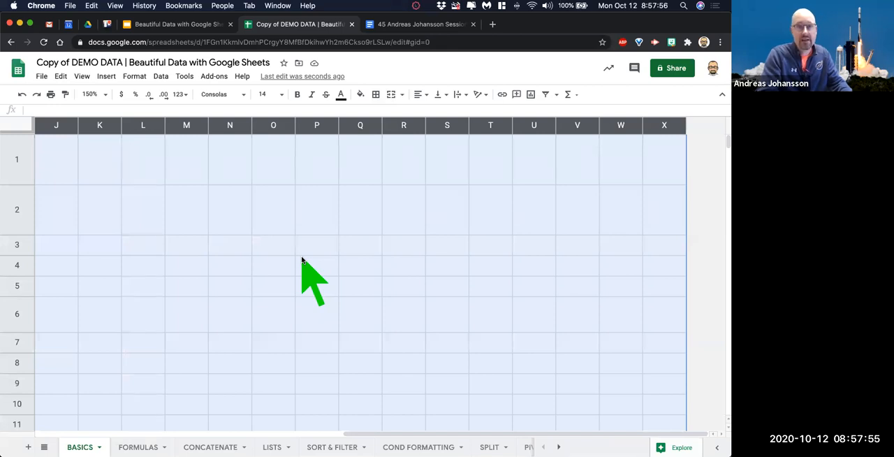
pyautogui.rightClick(353, 129)
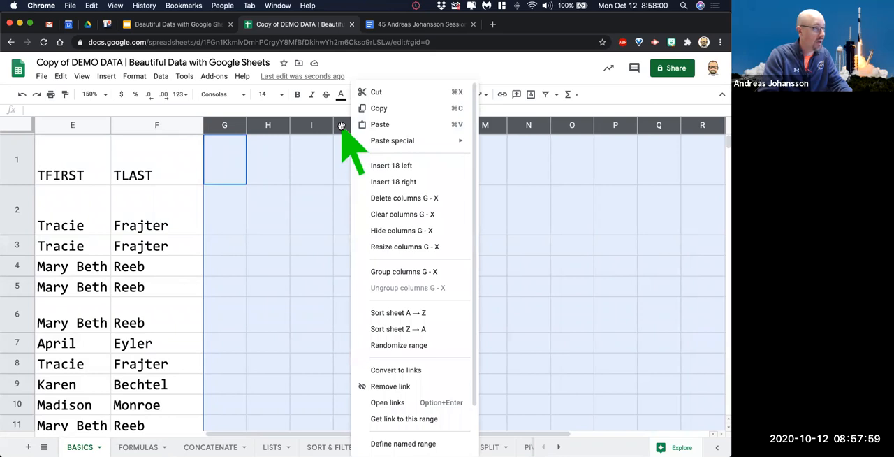
pyautogui.click(386, 199)
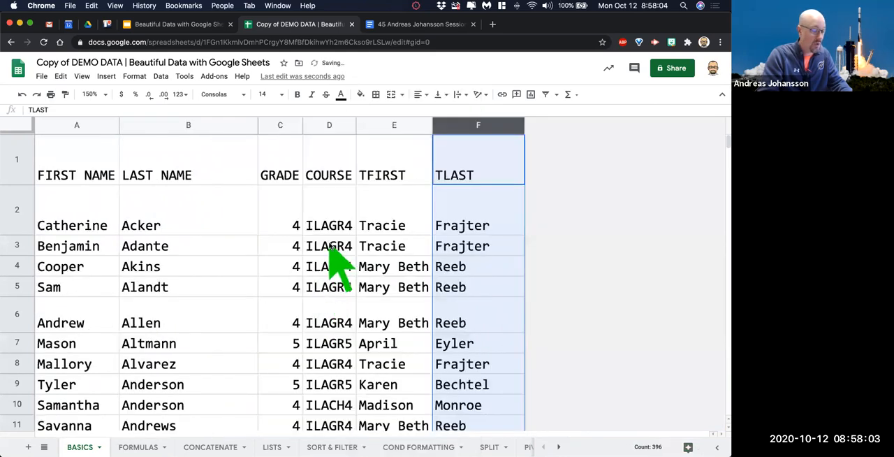
pyautogui.click(327, 246)
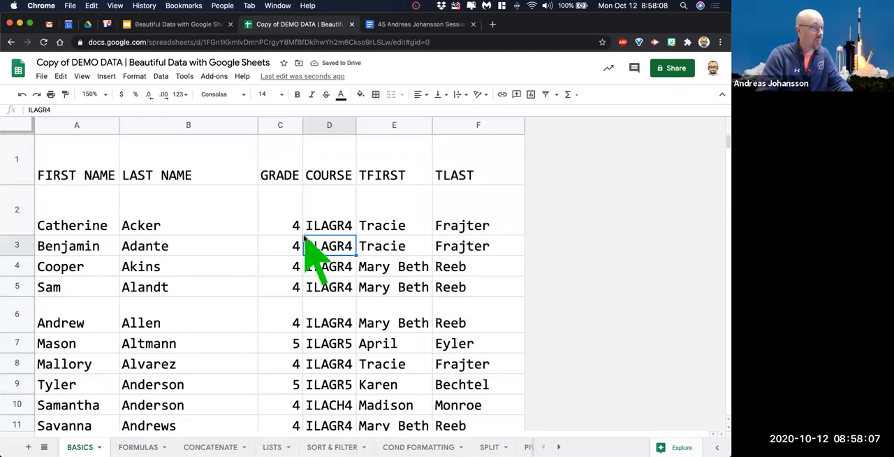
# Delete all the empty rows 397 through 1001 below the last student record.
pyautogui.scroll(-10, 240, 280)
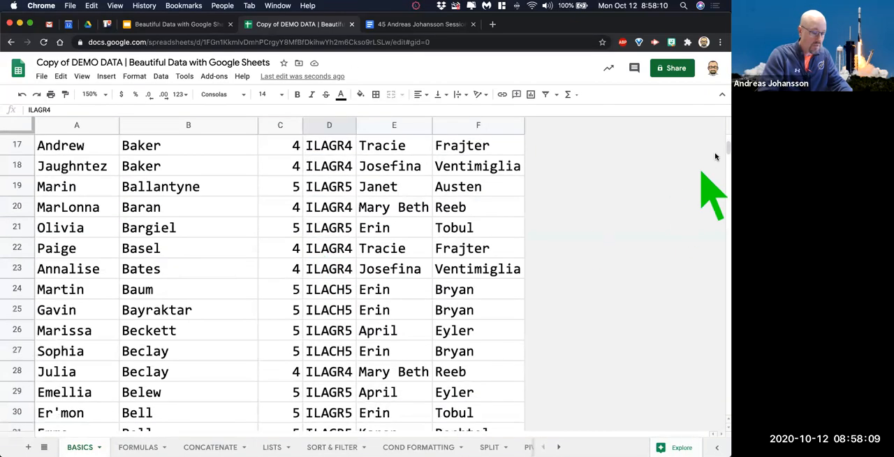
pyautogui.moveTo(725, 149); pyautogui.dragTo(727, 265)
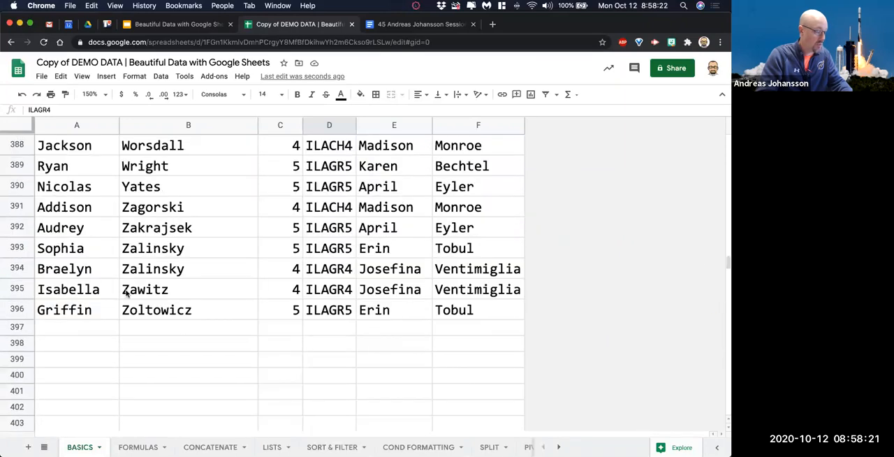
pyautogui.click(17, 327)
pyautogui.scroll(-2, 130, 293)
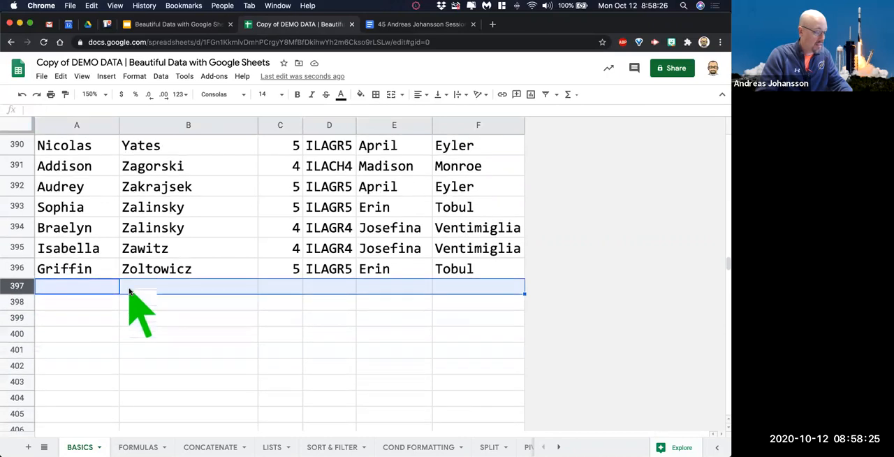
pyautogui.scroll(-2, 129, 293)
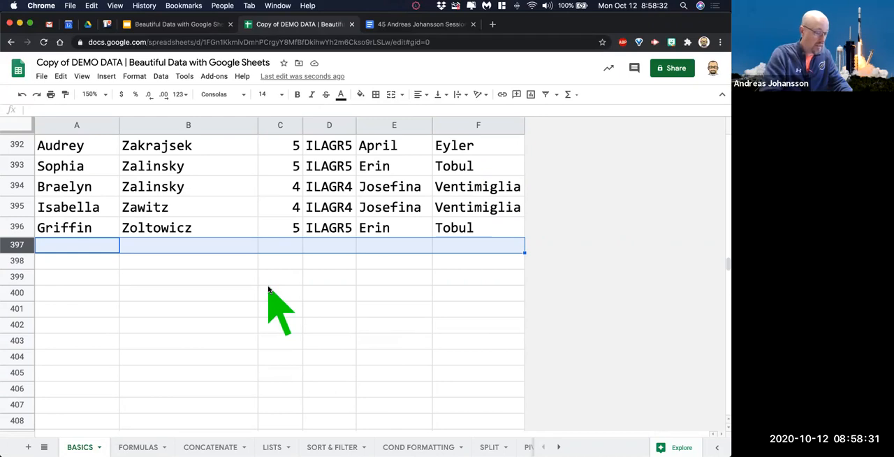
pyautogui.press('super+shift+Down')
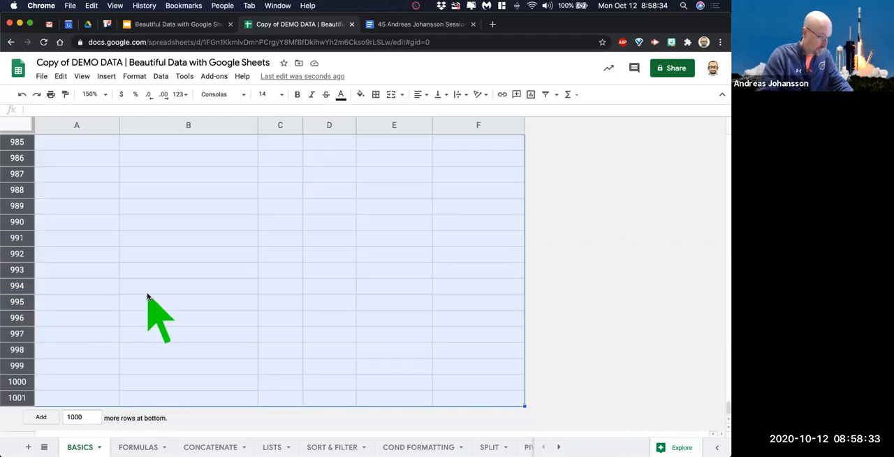
pyautogui.moveTo(724, 402); pyautogui.dragTo(722, 279)
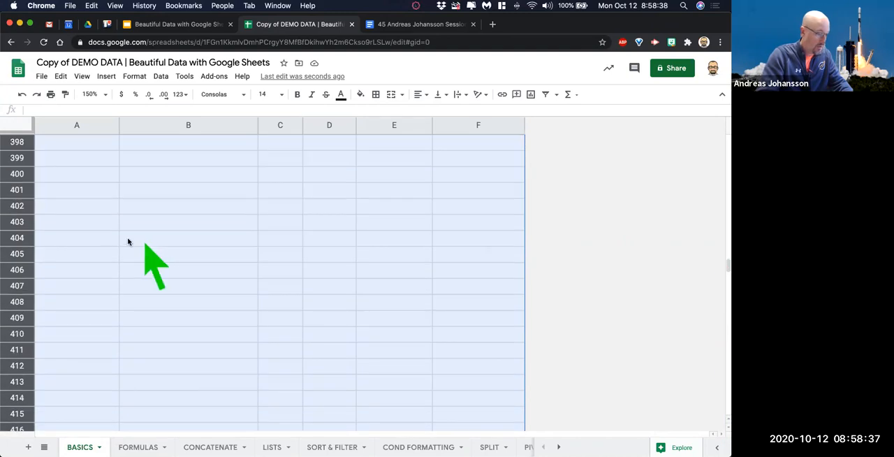
pyautogui.rightClick(19, 213)
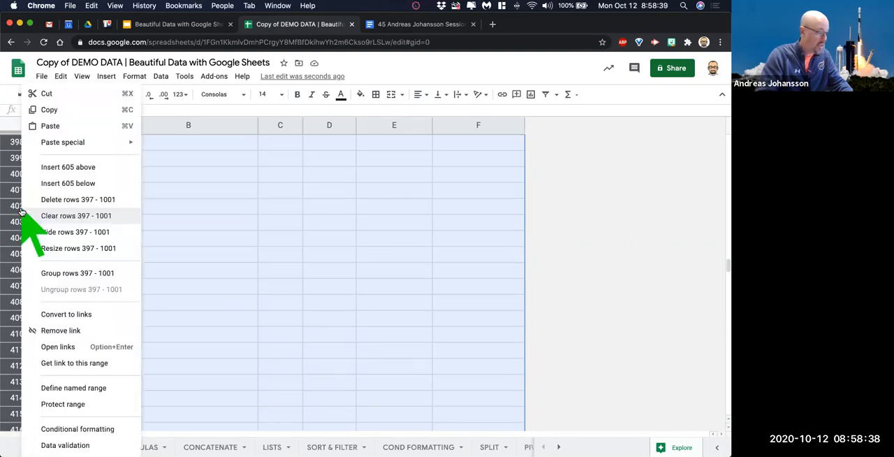
pyautogui.click(92, 200)
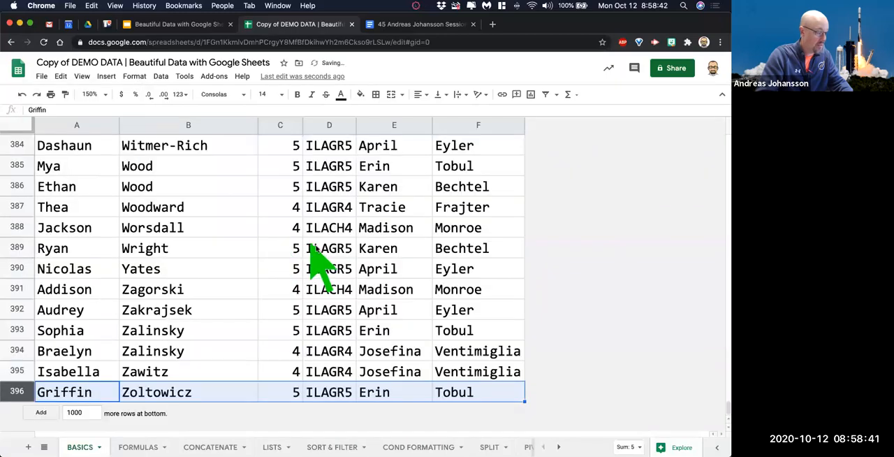
pyautogui.click(334, 248)
# Freeze the first row of the sheet and check that the headings stay in view throughout the list.
pyautogui.moveTo(725, 408); pyautogui.dragTo(723, 122)
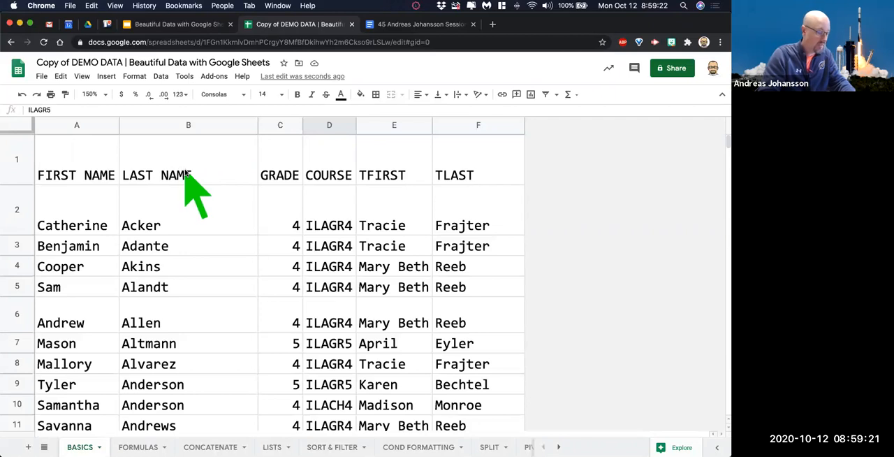
pyautogui.scroll(-2, 185, 240)
pyautogui.scroll(-10, 185, 239)
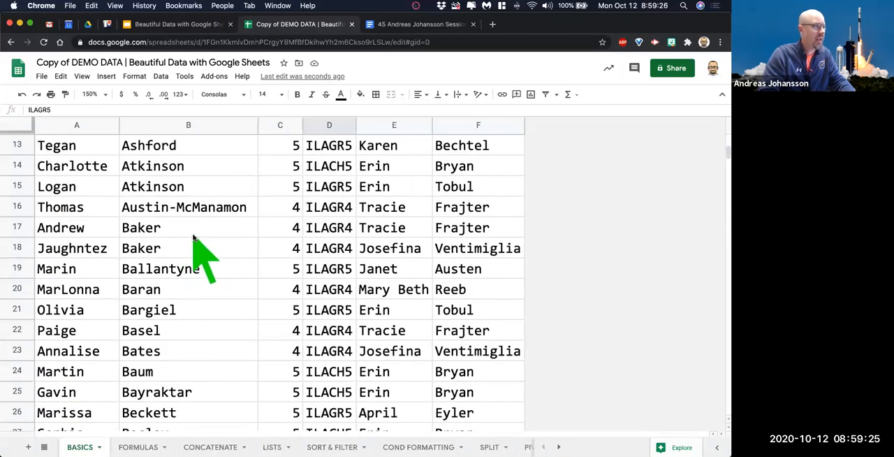
pyautogui.scroll(5, 195, 237)
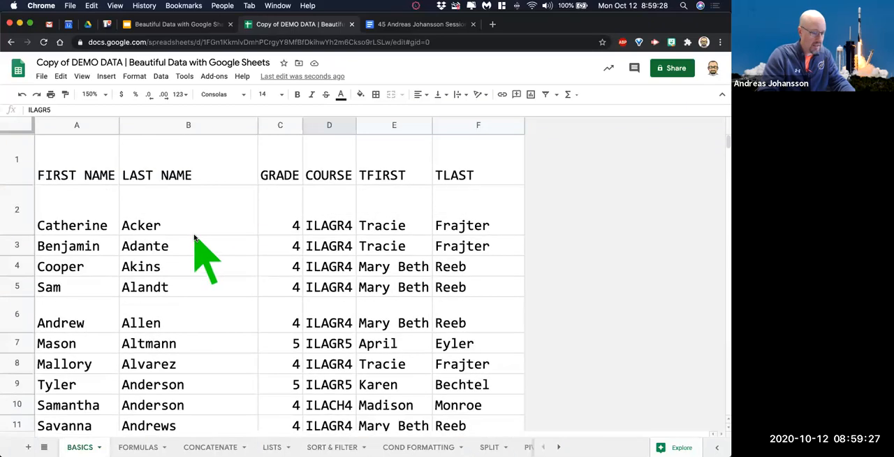
pyautogui.scroll(-5, 194, 237)
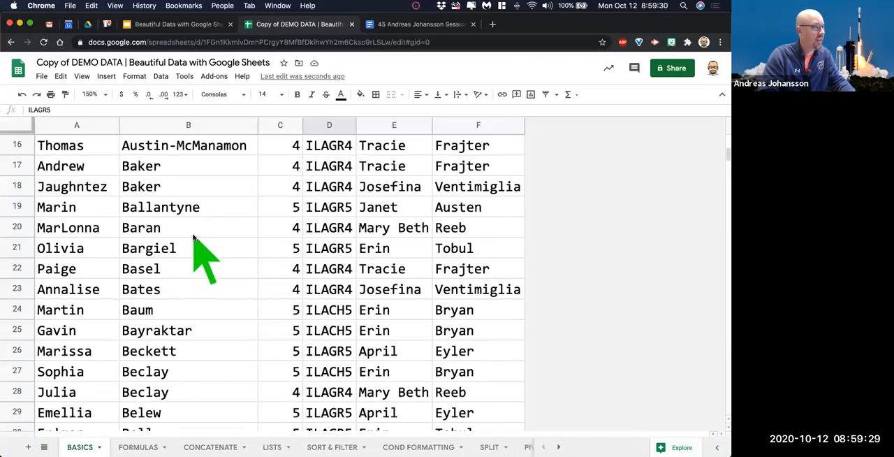
pyautogui.scroll(5, 194, 241)
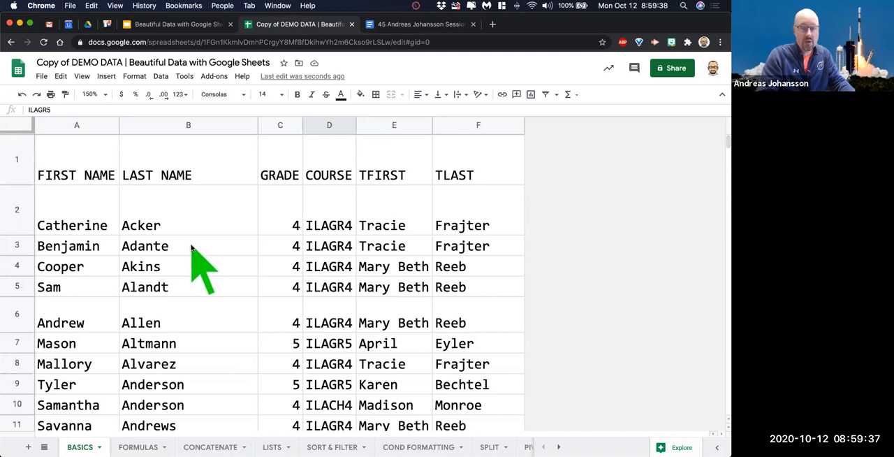
pyautogui.click(83, 77)
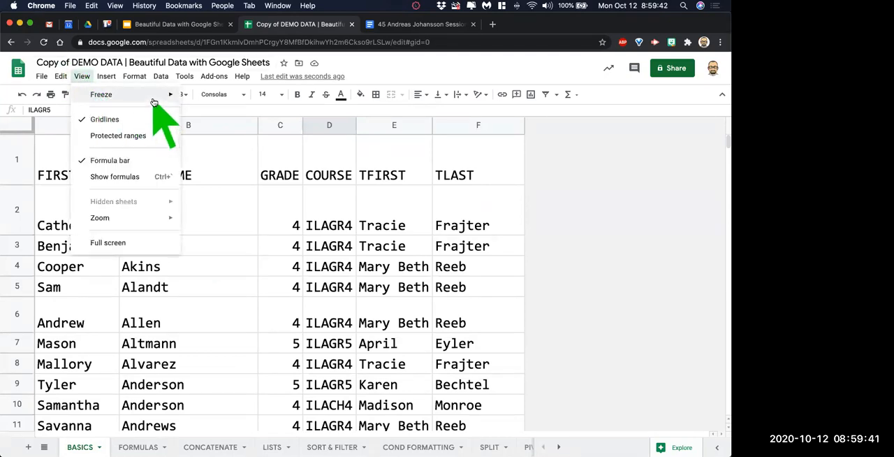
pyautogui.moveTo(154, 102)
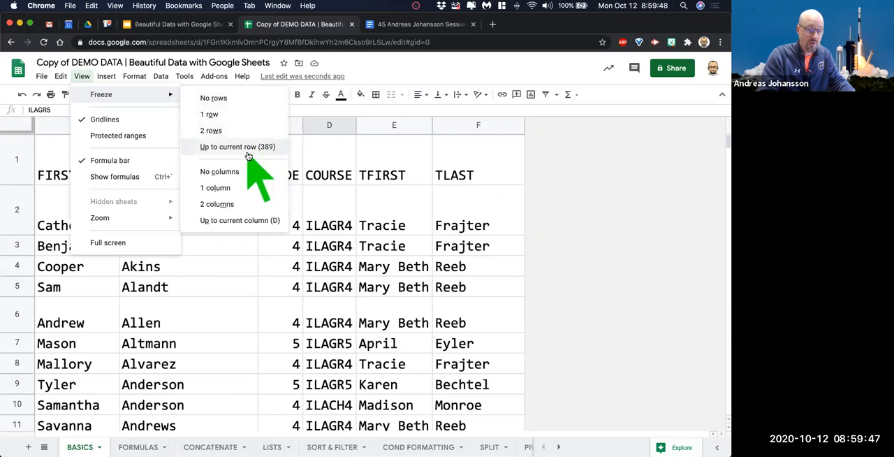
pyautogui.click(222, 116)
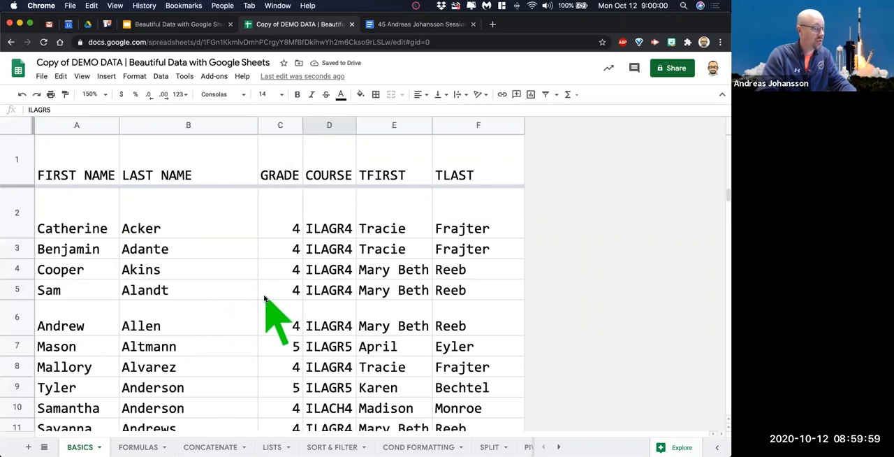
pyautogui.scroll(-15, 264, 299)
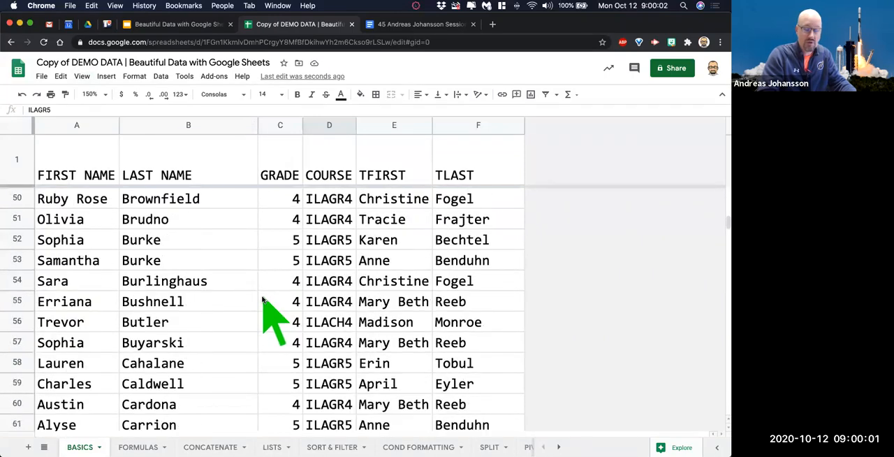
pyautogui.scroll(4, 262, 300)
pyautogui.scroll(-6, 263, 300)
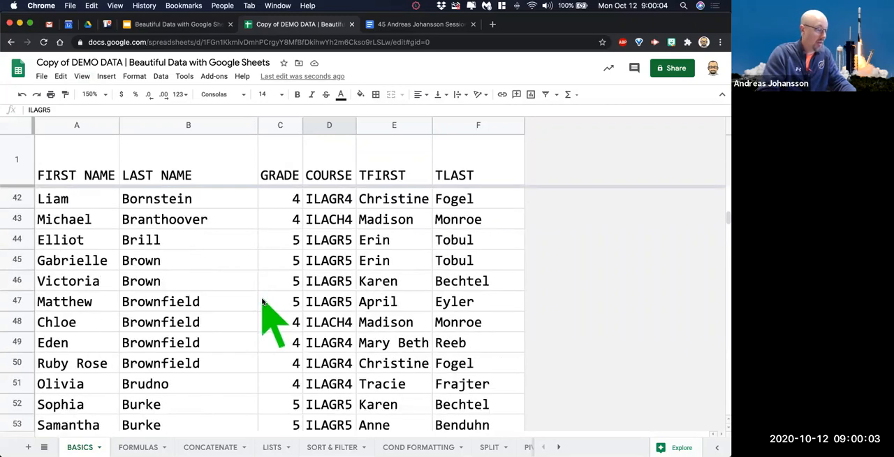
pyautogui.scroll(-12, 262, 302)
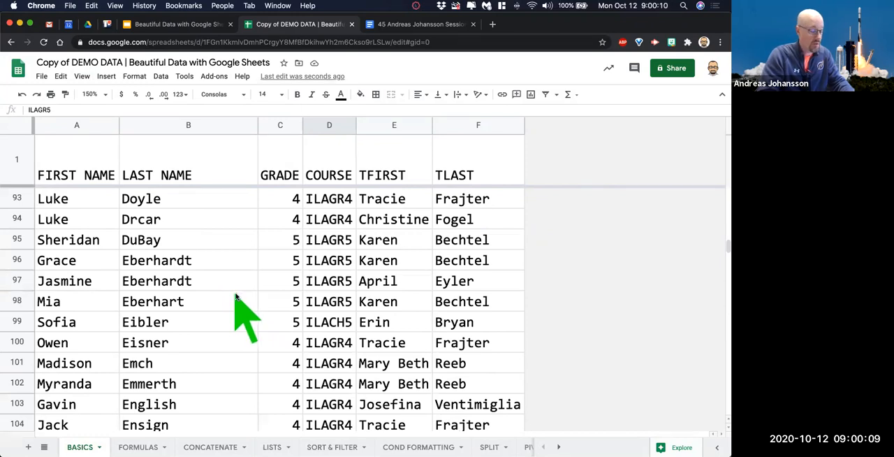
pyautogui.scroll(20, 230, 297)
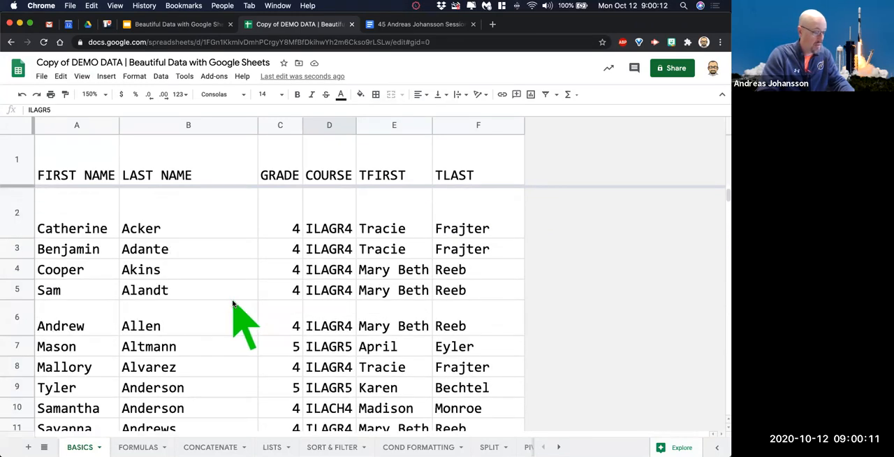
# Unfreeze the heading row by setting the sheet to no frozen rows.
pyautogui.click(81, 76)
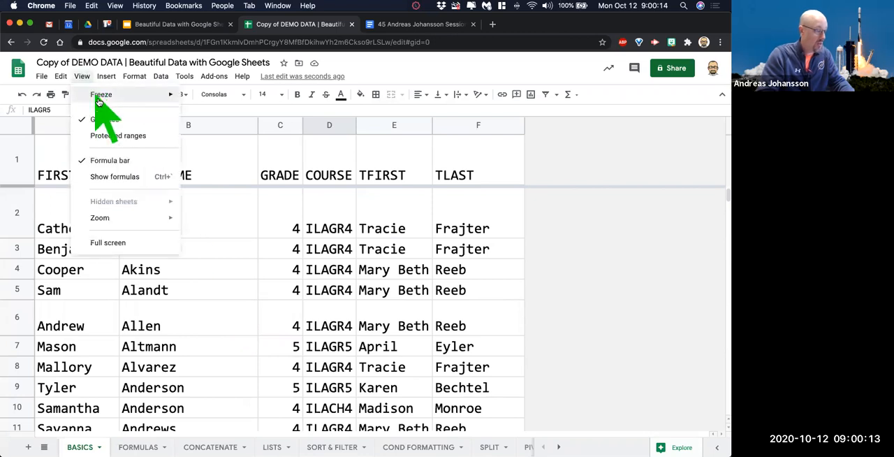
pyautogui.moveTo(126, 104)
pyautogui.click(216, 98)
pyautogui.click(155, 251)
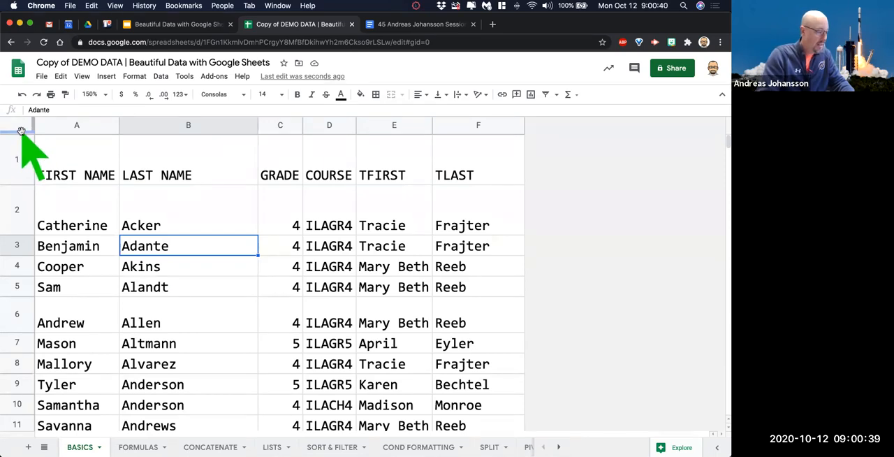
# Freeze row 1 again by moving the freeze divider to just below the heading row.
pyautogui.click(22, 131)
pyautogui.moveTo(22, 130); pyautogui.dragTo(20, 186)
pyautogui.scroll(-5, 286, 245)
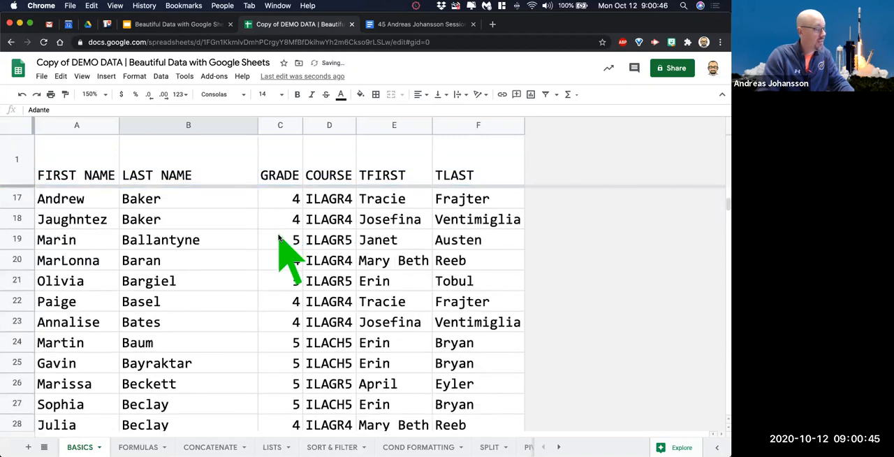
# Try extending the freeze to the first six rows, and restore it to row 1 only.
pyautogui.scroll(5, 289, 254)
pyautogui.moveTo(12, 185); pyautogui.dragTo(14, 335)
pyautogui.scroll(-5, 185, 343)
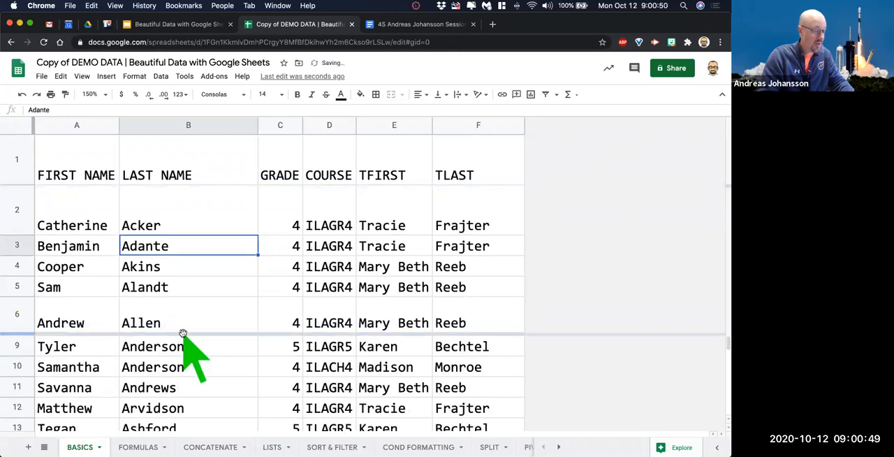
pyautogui.scroll(5, 189, 348)
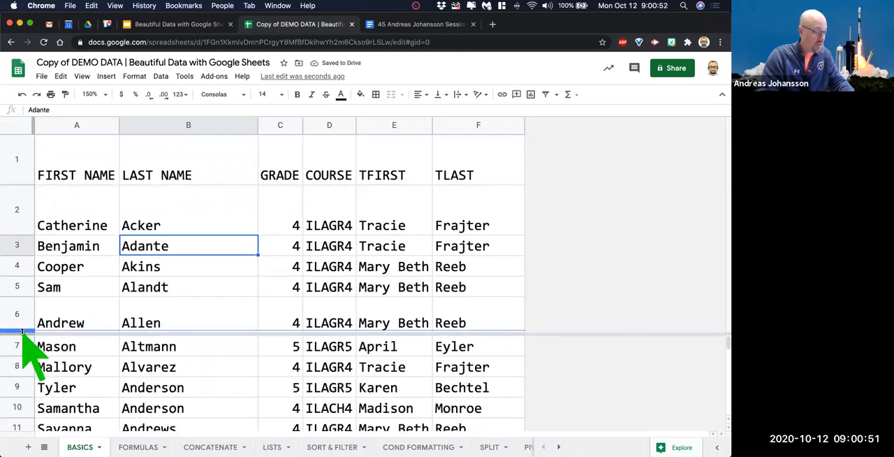
pyautogui.moveTo(23, 334); pyautogui.dragTo(28, 186)
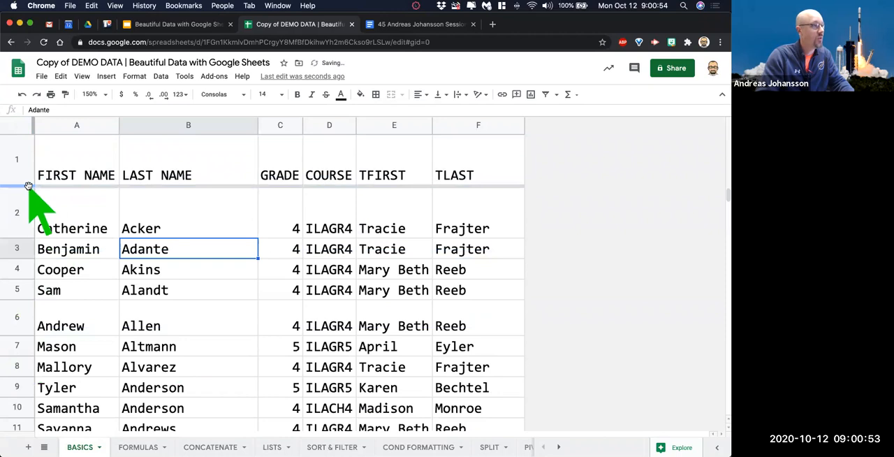
# Try freezing columns A and B, reduce the freeze to column A, and remove the column freeze.
pyautogui.moveTo(32, 125); pyautogui.dragTo(245, 133)
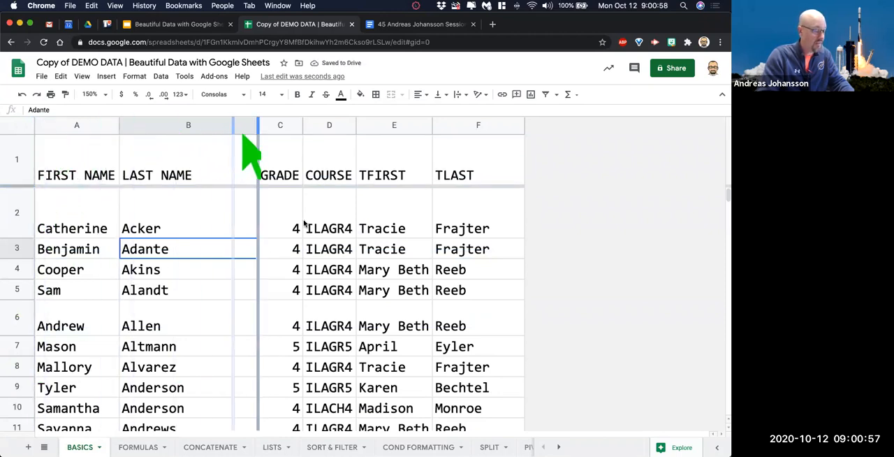
pyautogui.moveTo(304, 222); pyautogui.dragTo(280, 209)
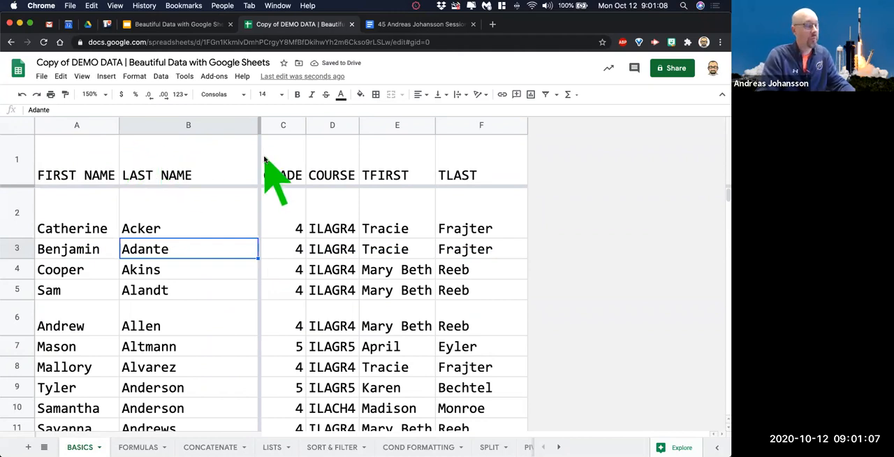
pyautogui.moveTo(258, 128); pyautogui.dragTo(125, 123)
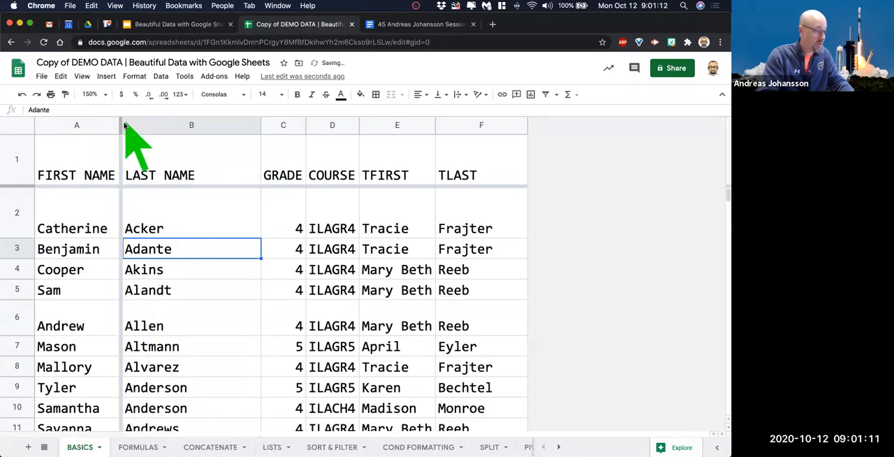
pyautogui.moveTo(120, 125); pyautogui.dragTo(32, 125)
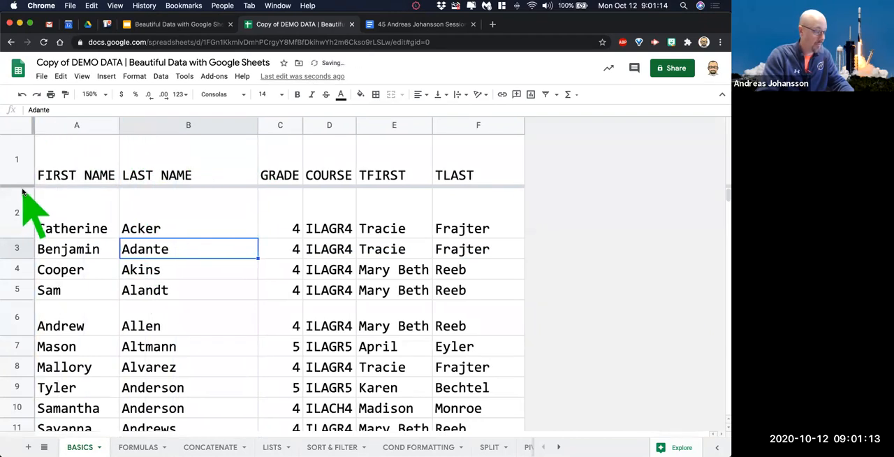
# Unfreeze the heading row and check how the list scrolls without it.
pyautogui.moveTo(24, 186); pyautogui.dragTo(26, 138)
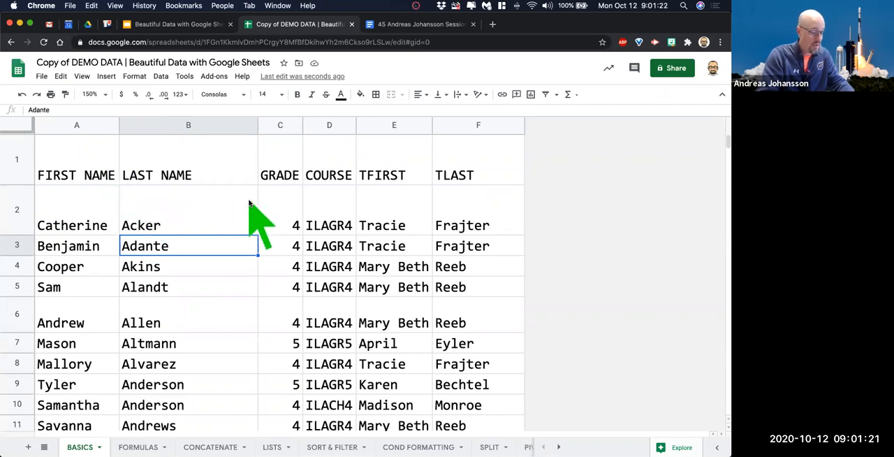
pyautogui.scroll(-3, 250, 206)
pyautogui.scroll(3, 251, 209)
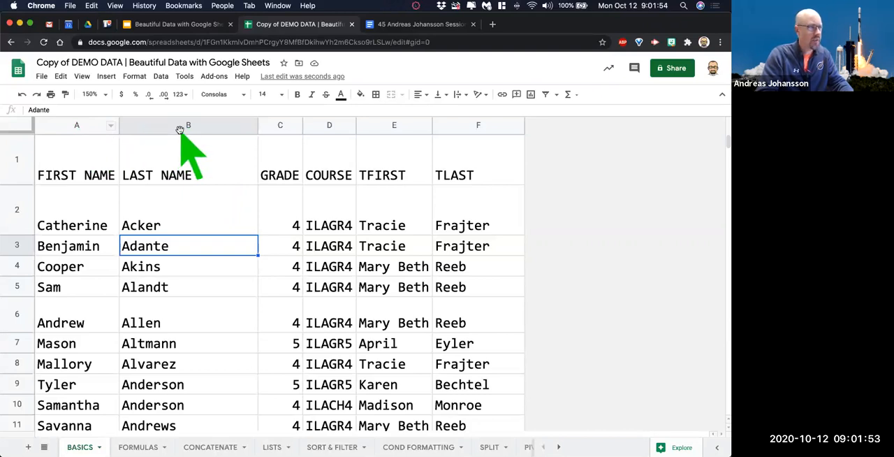
# Move the LAST NAME column in front of the FIRST NAME column.
pyautogui.click(201, 126)
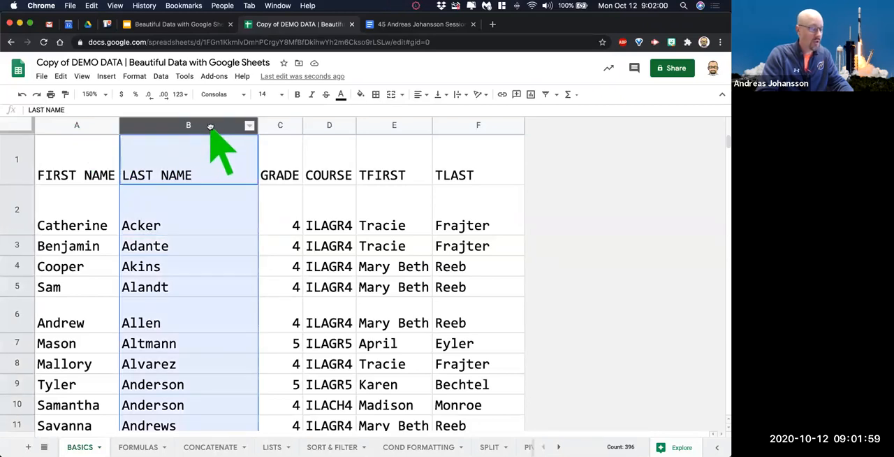
pyautogui.moveTo(211, 126); pyautogui.dragTo(86, 128)
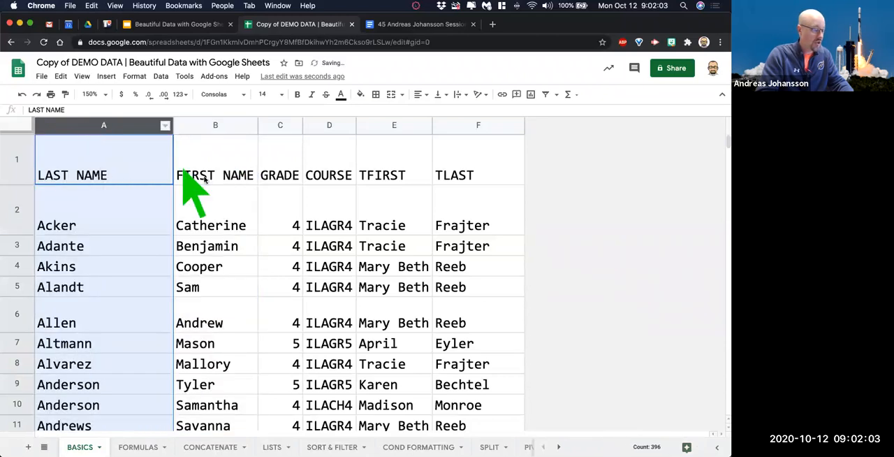
pyautogui.click(236, 217)
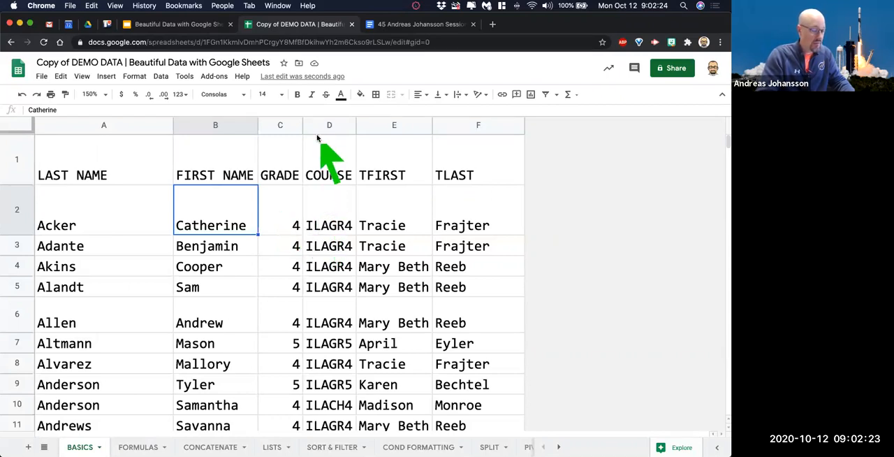
# Move the GRADE column to the end of the table and the COURSE column directly before it, after TLAST.
pyautogui.click(279, 126)
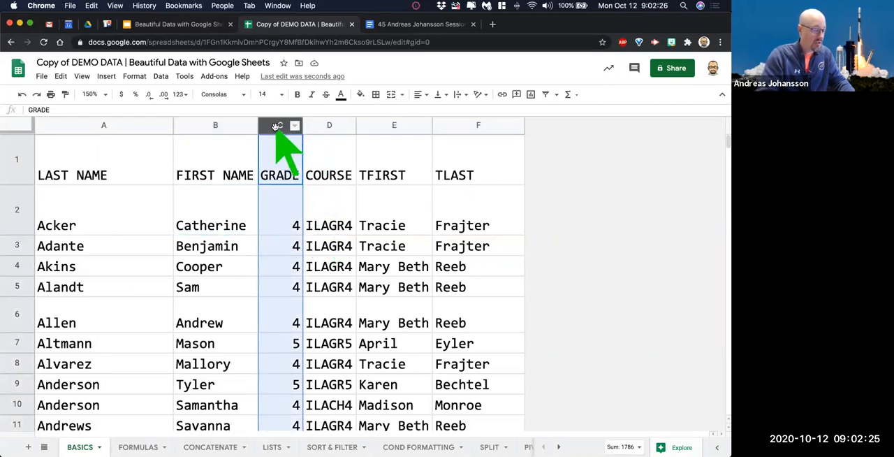
pyautogui.moveTo(276, 126); pyautogui.dragTo(493, 126)
pyautogui.click(286, 126)
pyautogui.moveTo(295, 126); pyautogui.dragTo(342, 283)
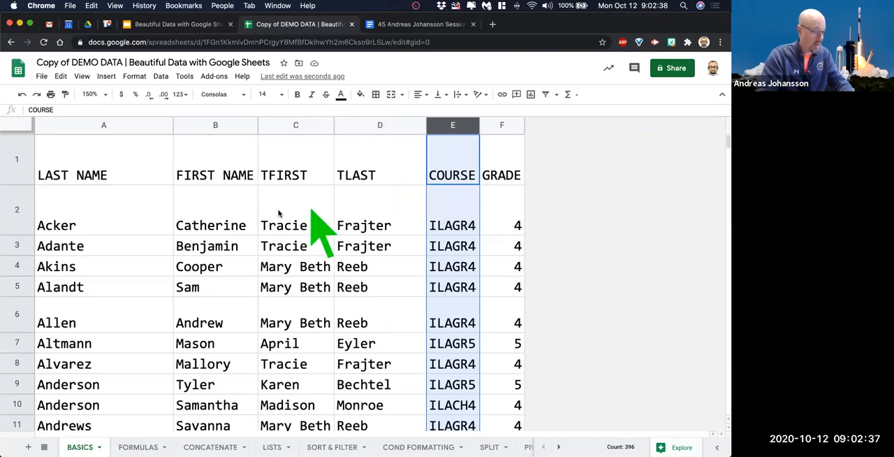
# Freeze the heading row of the rearranged table and check that it stays in view over the list.
pyautogui.moveTo(23, 131); pyautogui.dragTo(20, 187)
pyautogui.scroll(-5, 250, 262)
pyautogui.scroll(5, 250, 262)
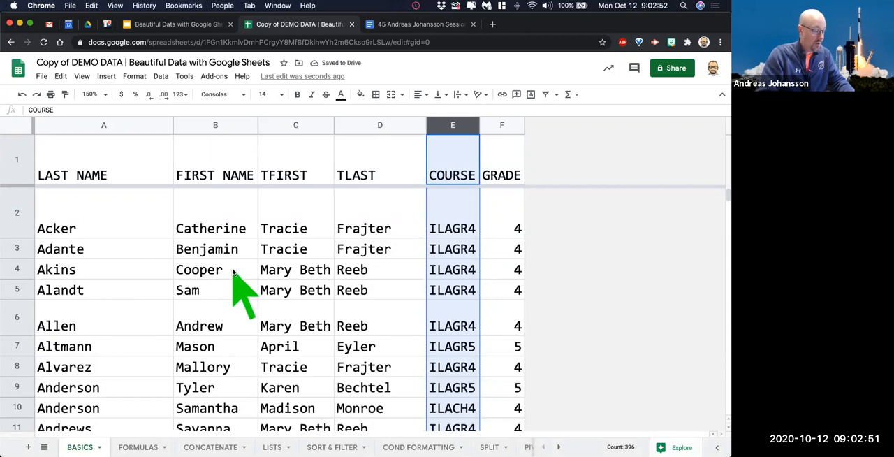
# Select every cell of the sheet twice, clearing the selection each time.
pyautogui.click(23, 125)
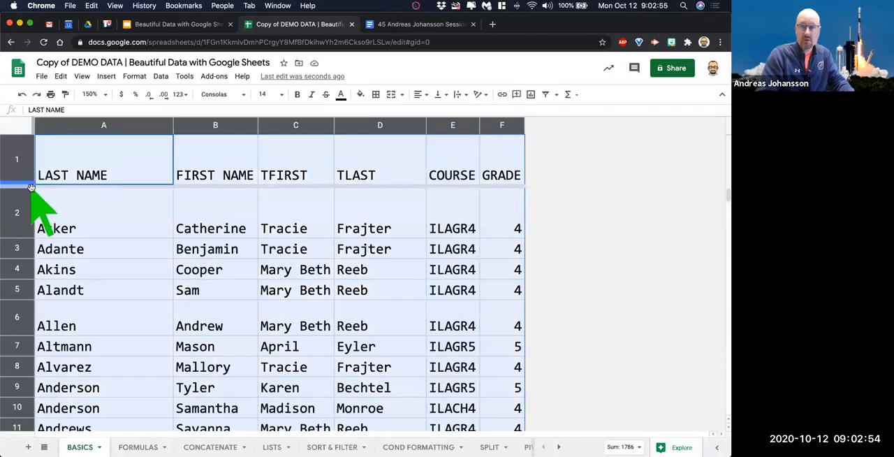
pyautogui.click(180, 234)
pyautogui.press('super+a')
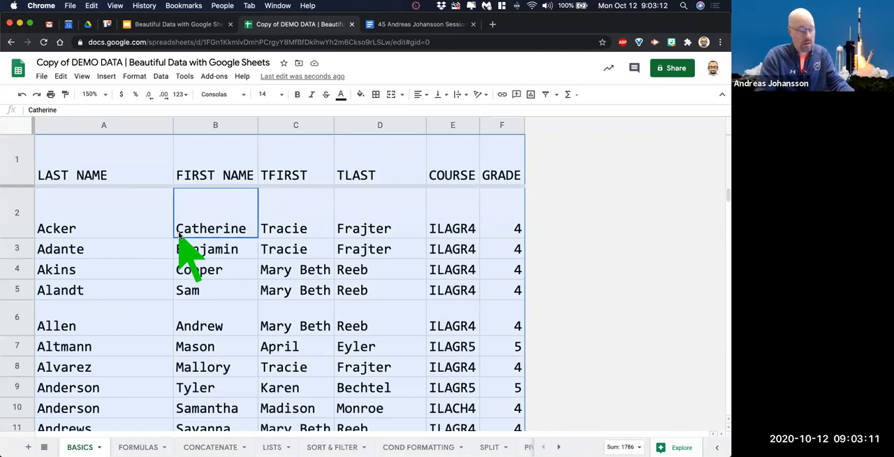
pyautogui.click(119, 255)
# Change the font of the whole sheet to Caveat.
pyautogui.click(15, 124)
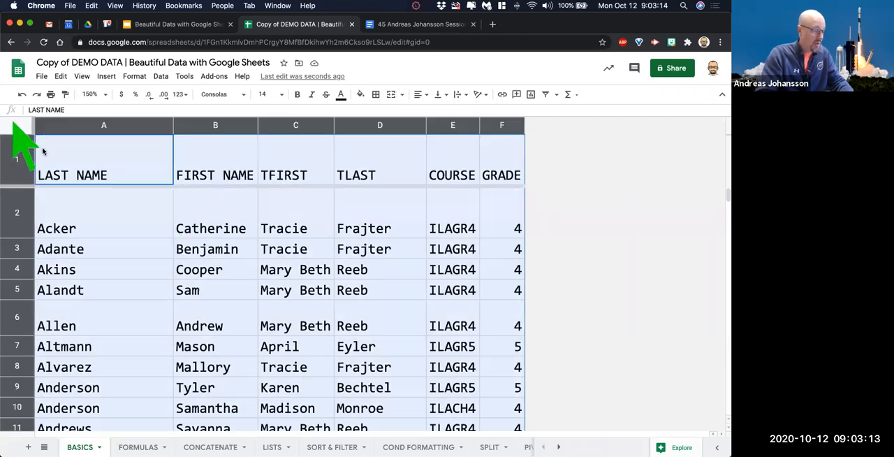
pyautogui.click(217, 95)
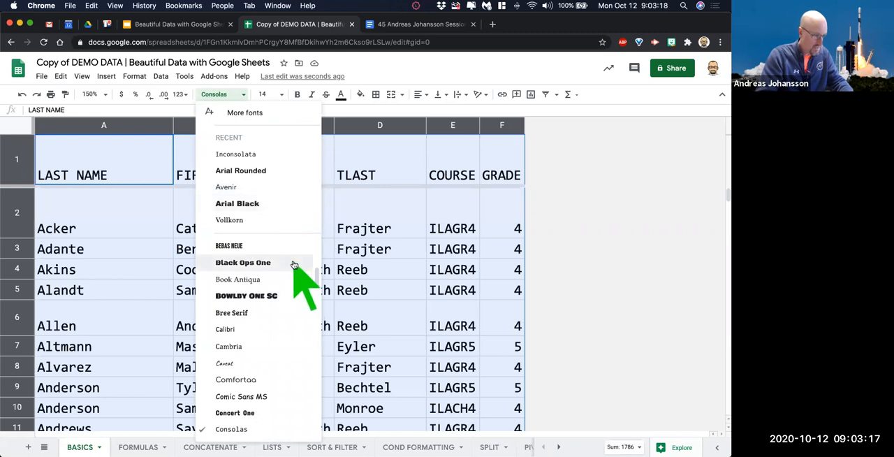
pyautogui.scroll(-2, 294, 266)
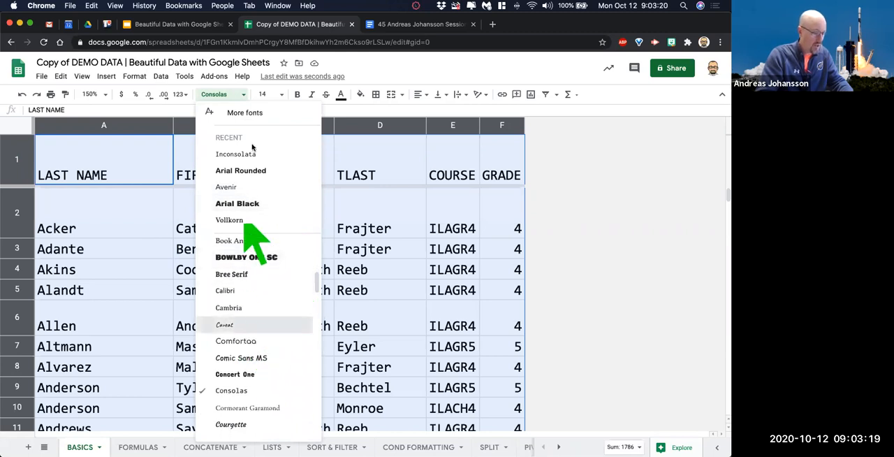
pyautogui.click(243, 325)
pyautogui.click(281, 95)
pyautogui.click(338, 246)
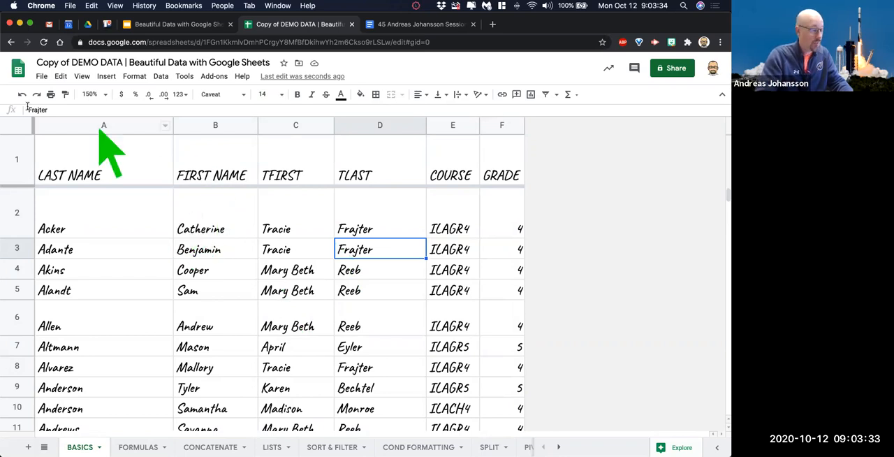
# Set the font of the whole sheet to Inconsolata and look over the list.
pyautogui.click(25, 133)
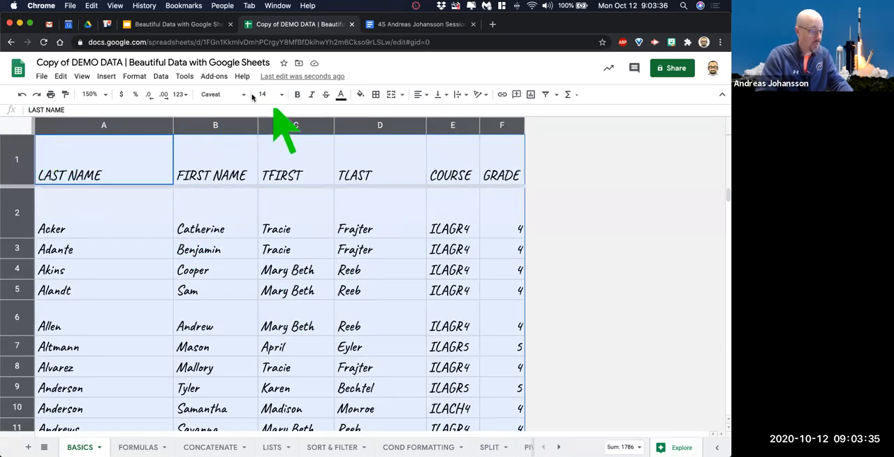
pyautogui.click(217, 94)
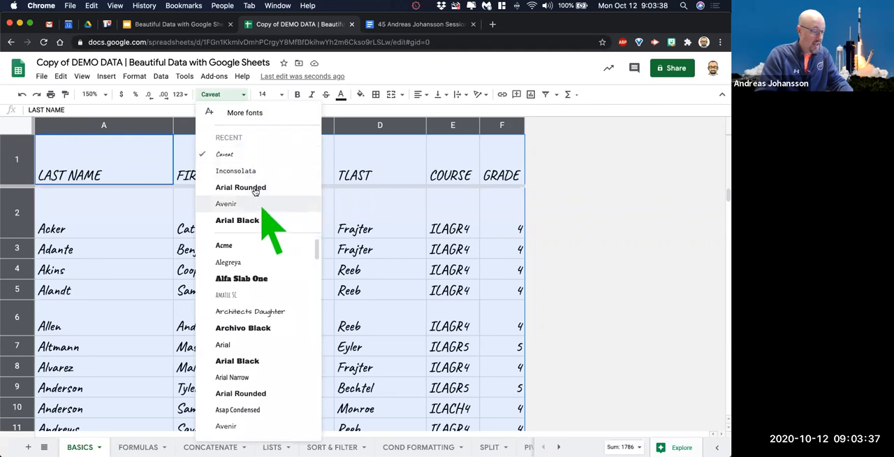
pyautogui.click(235, 173)
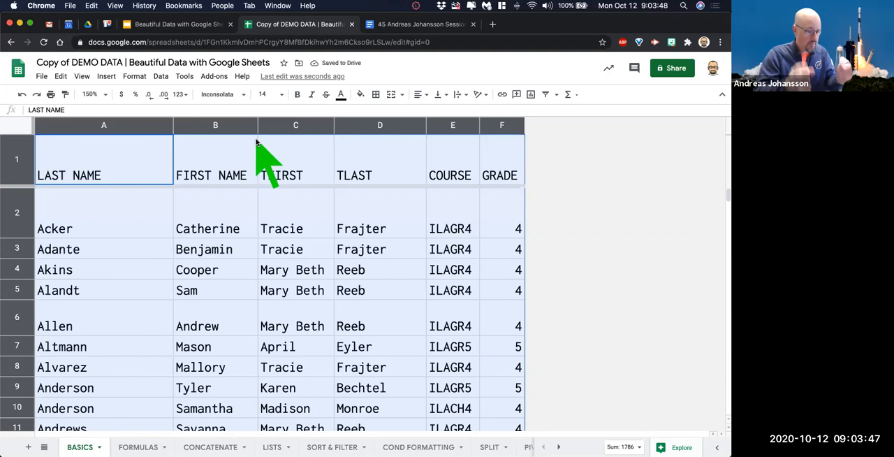
pyautogui.click(301, 274)
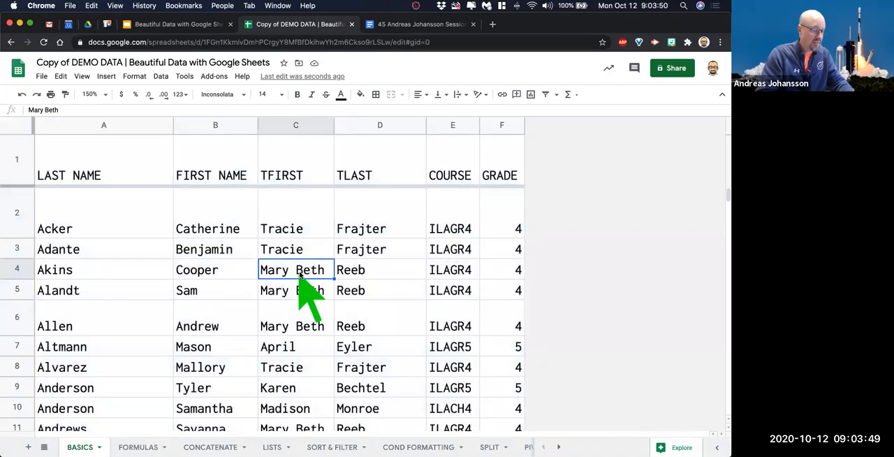
pyautogui.scroll(-10, 300, 276)
pyautogui.scroll(10, 297, 278)
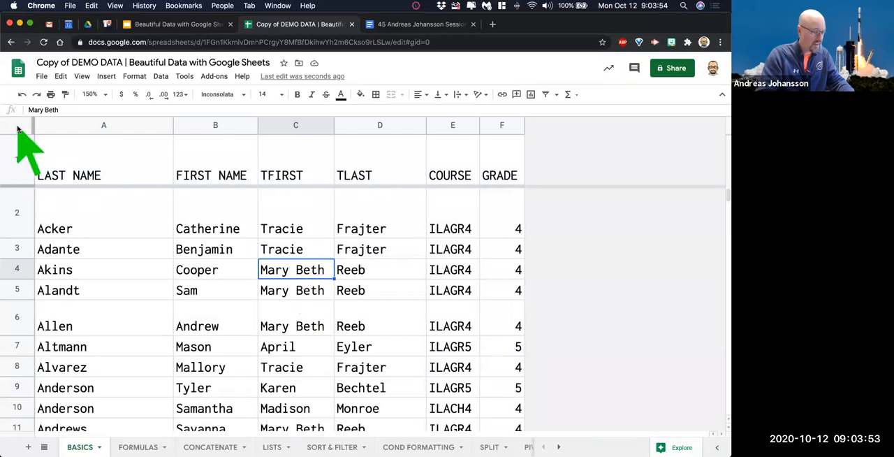
# Make the column headings in row 1 bold.
pyautogui.click(19, 162)
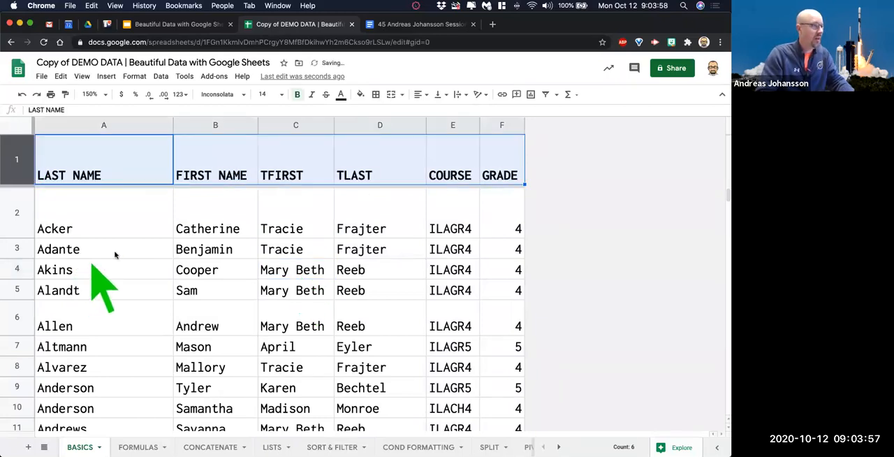
pyautogui.click(148, 268)
pyautogui.click(18, 161)
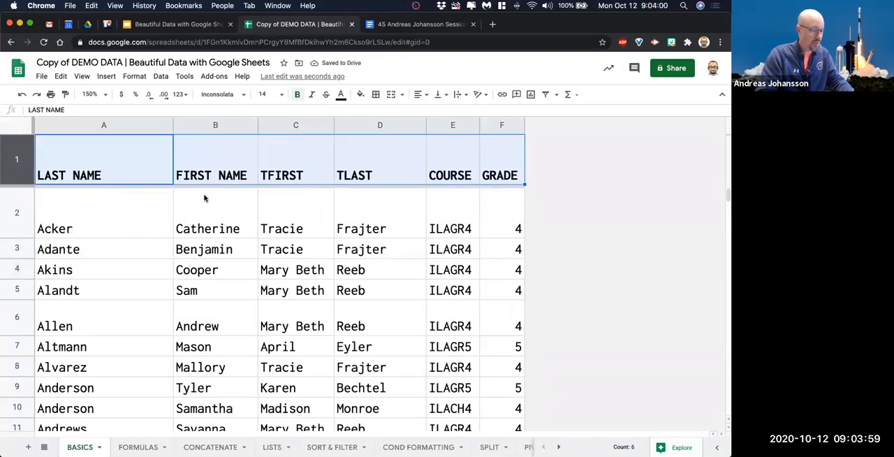
pyautogui.click(297, 95)
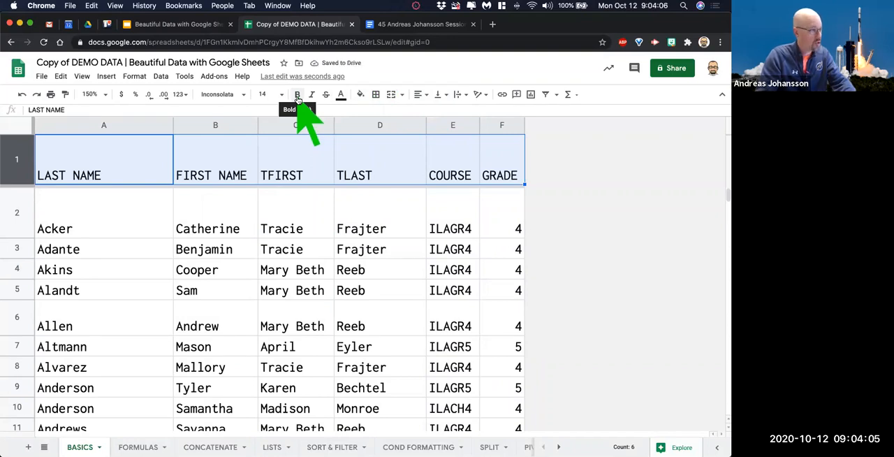
pyautogui.click(297, 95)
pyautogui.click(291, 286)
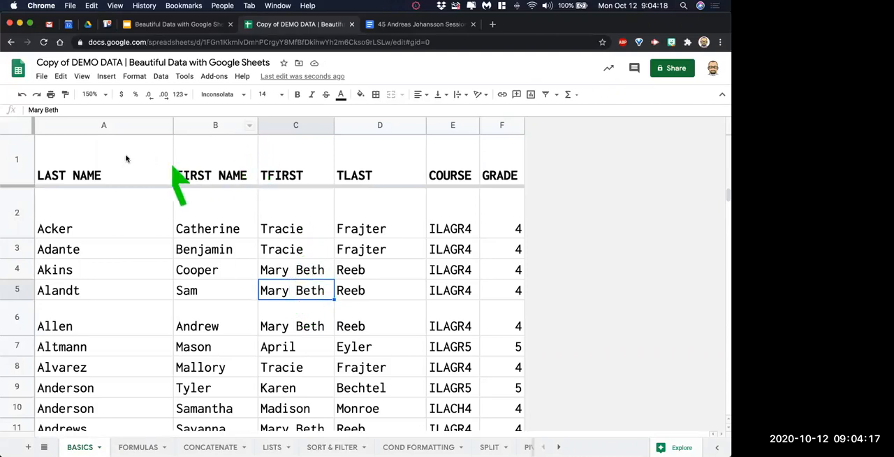
# Fill the heading cells A1 to F1 with yellow and check the heading row against the scrolling list.
pyautogui.moveTo(74, 175); pyautogui.dragTo(98, 178)
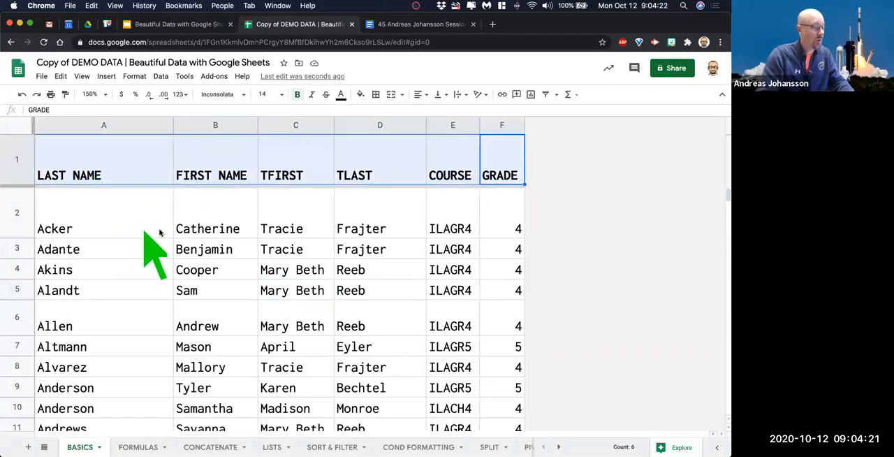
pyautogui.click(360, 98)
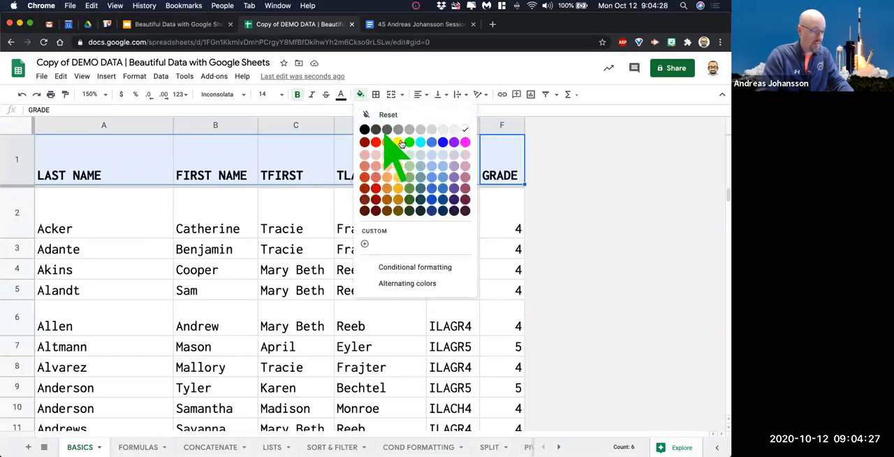
pyautogui.click(397, 143)
pyautogui.click(327, 254)
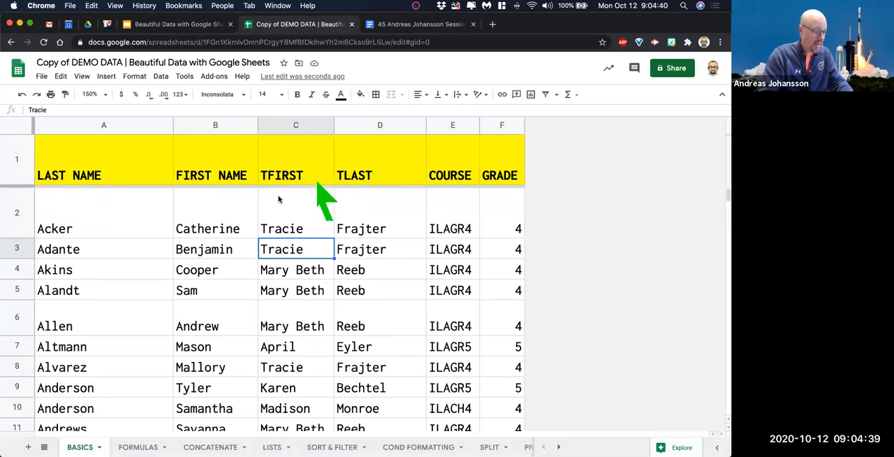
pyautogui.scroll(-3, 168, 272)
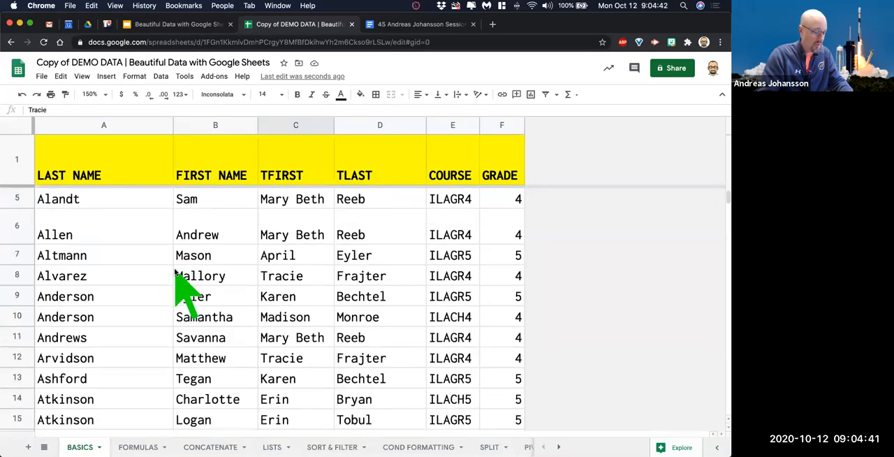
pyautogui.scroll(3, 183, 279)
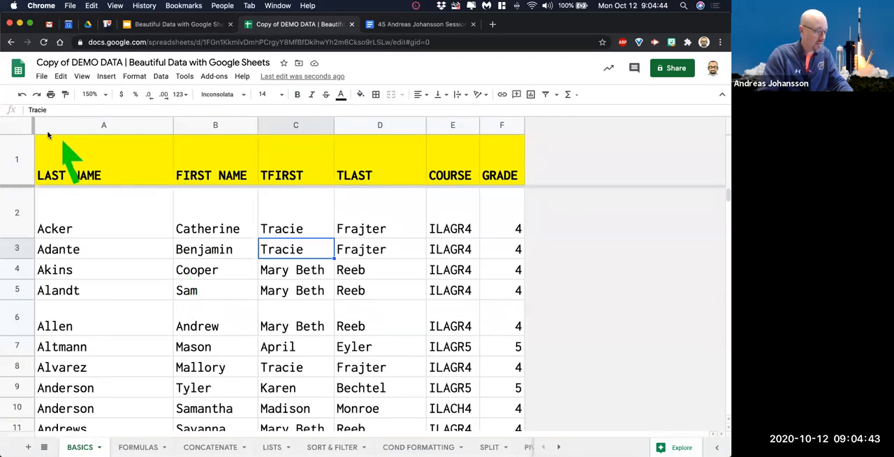
# Vertically align the contents of the whole sheet to the middle of their cells.
pyautogui.click(17, 124)
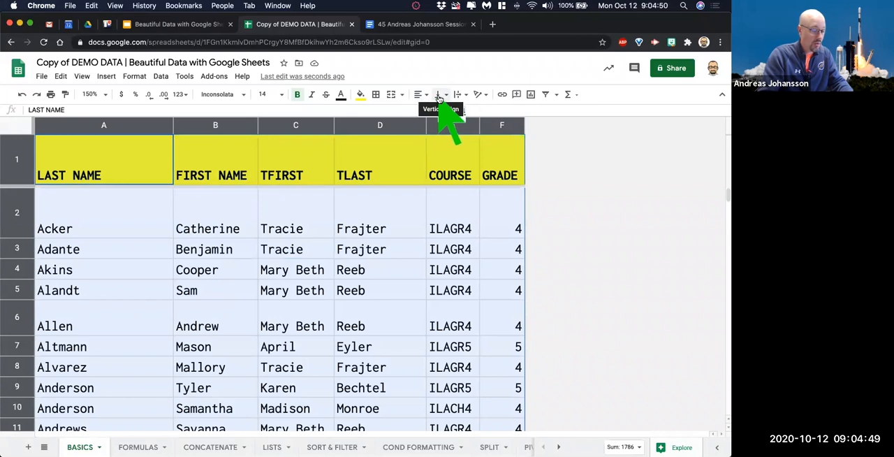
pyautogui.click(440, 96)
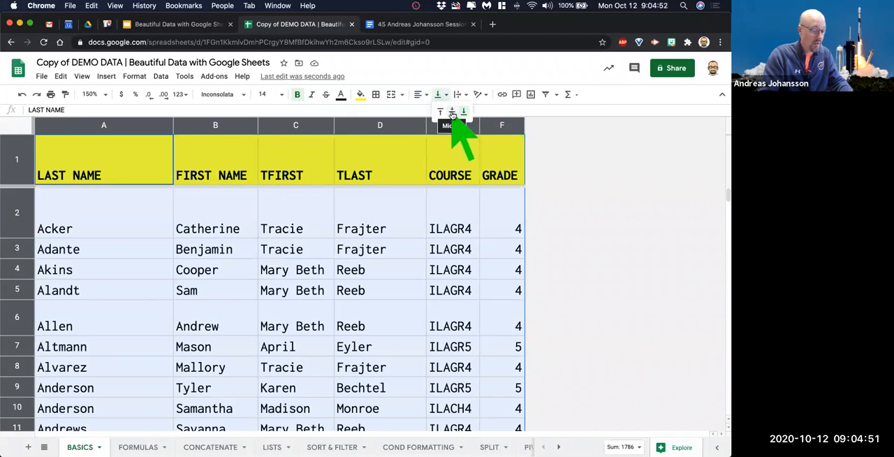
pyautogui.click(452, 112)
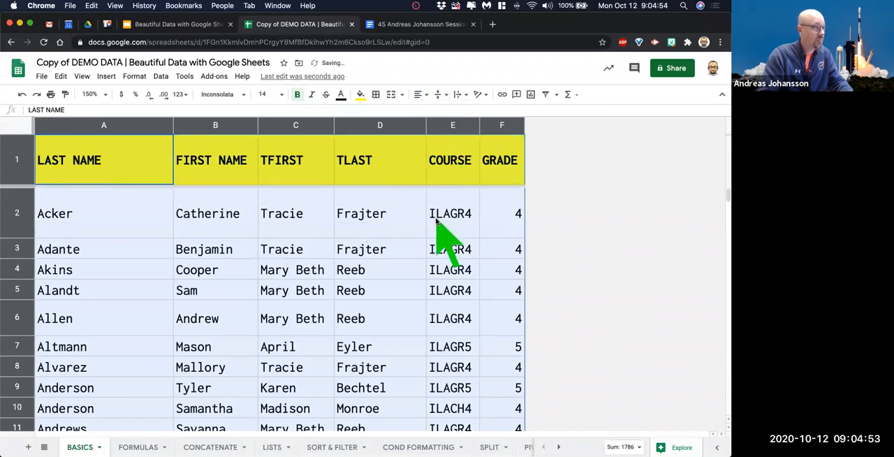
pyautogui.click(436, 221)
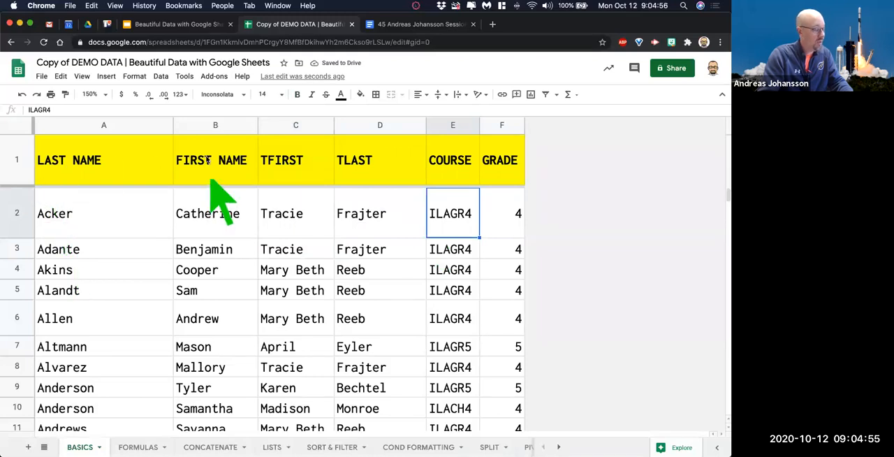
# Narrow column A slightly and shrink row 2 to the height of a single text line.
pyautogui.moveTo(174, 124); pyautogui.dragTo(169, 149)
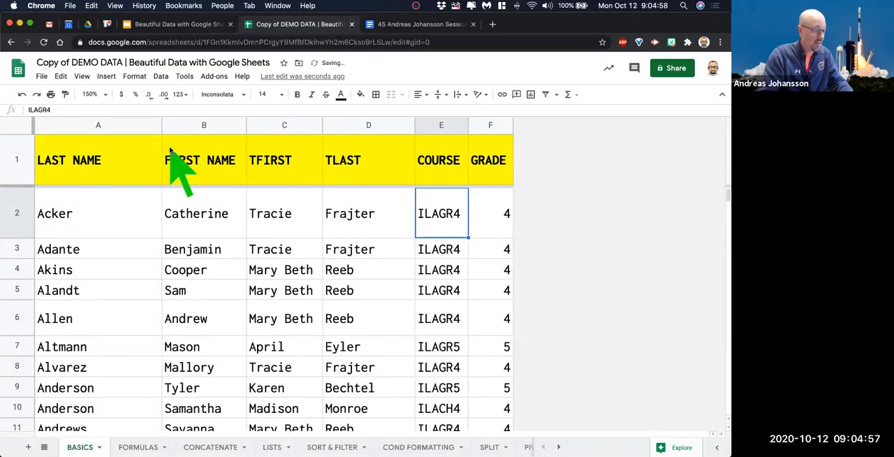
pyautogui.click(31, 227)
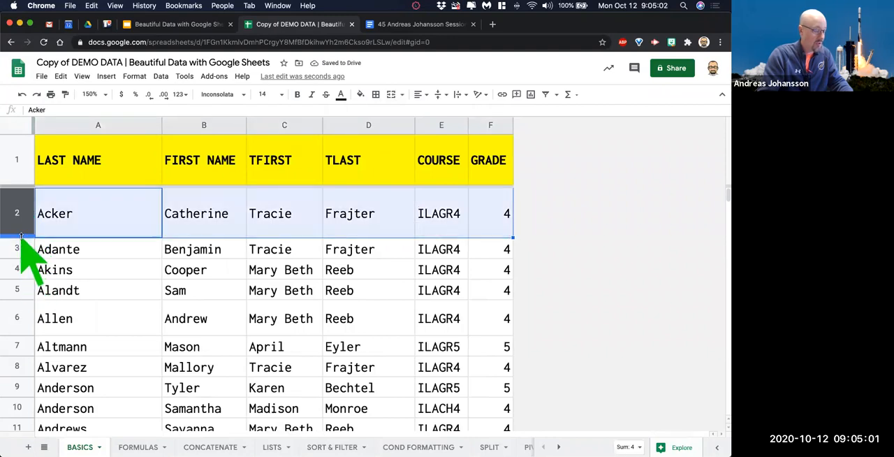
pyautogui.moveTo(21, 237); pyautogui.dragTo(21, 209)
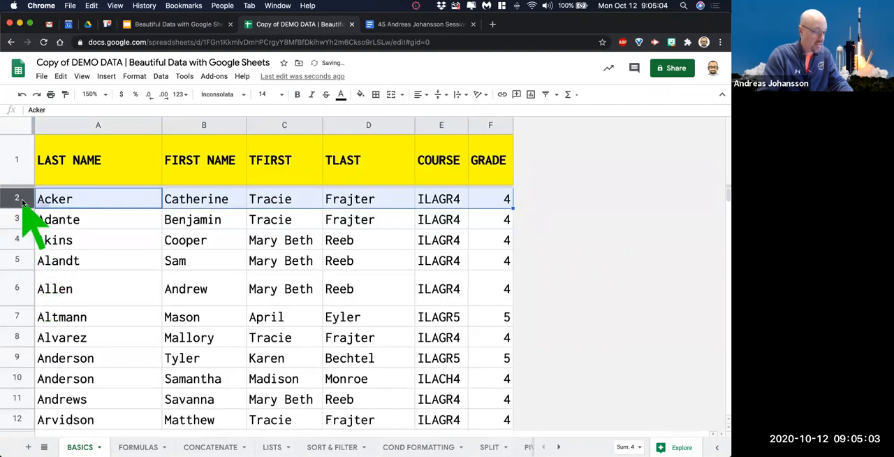
# Give rows 2 to 396 one uniform single-line height and reduce the height of heading row 1.
pyautogui.scroll(-15, 74, 359)
pyautogui.press('super+shift+Down')
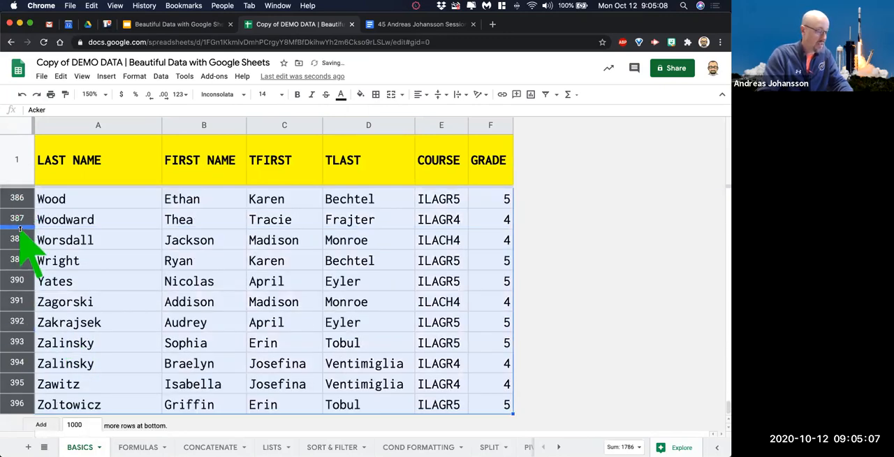
pyautogui.scroll(20, 245, 314)
pyautogui.moveTo(727, 342); pyautogui.dragTo(724, 180)
pyautogui.click(210, 307)
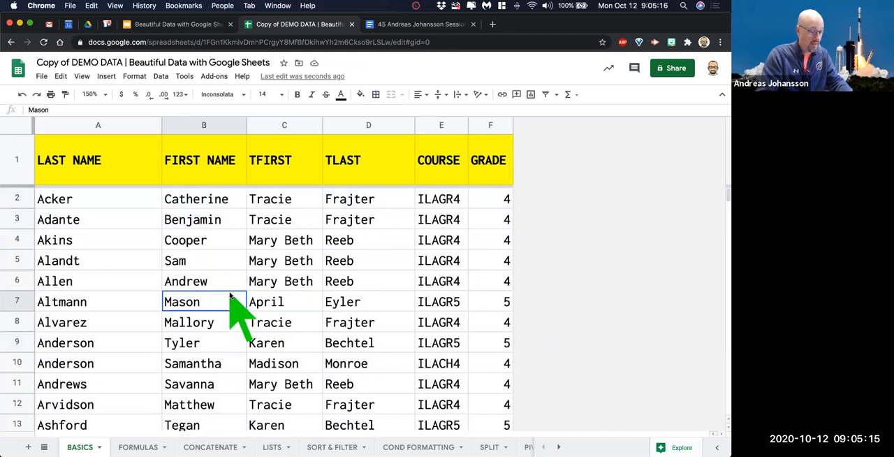
pyautogui.moveTo(28, 186); pyautogui.dragTo(25, 166)
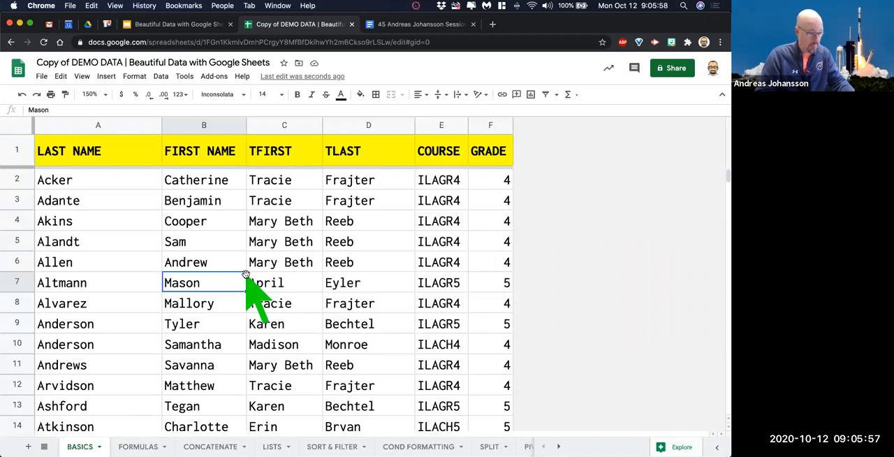
pyautogui.click(16, 124)
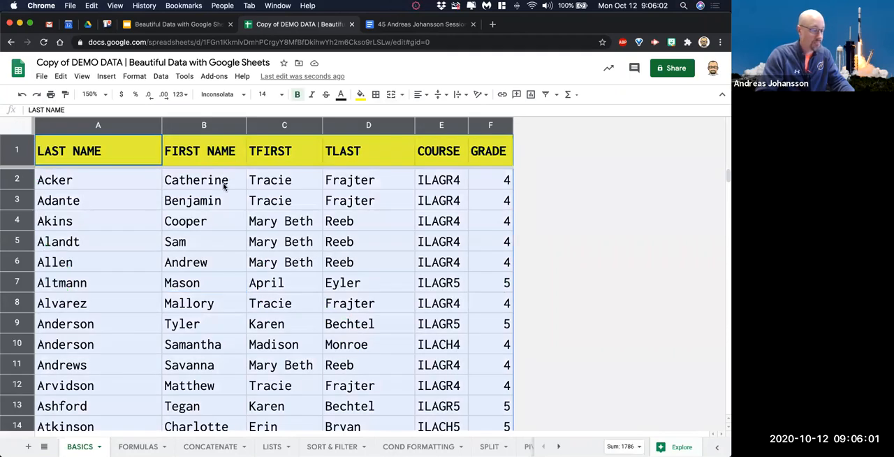
pyautogui.click(184, 77)
pyautogui.moveTo(161, 77)
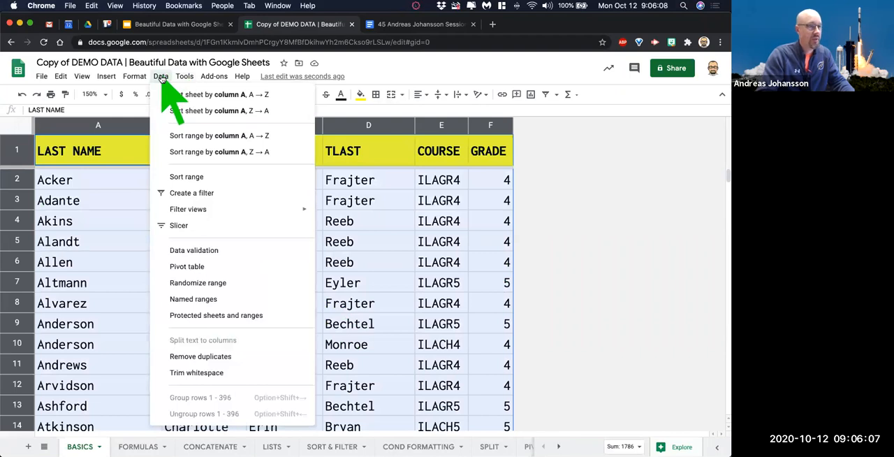
pyautogui.moveTo(184, 76)
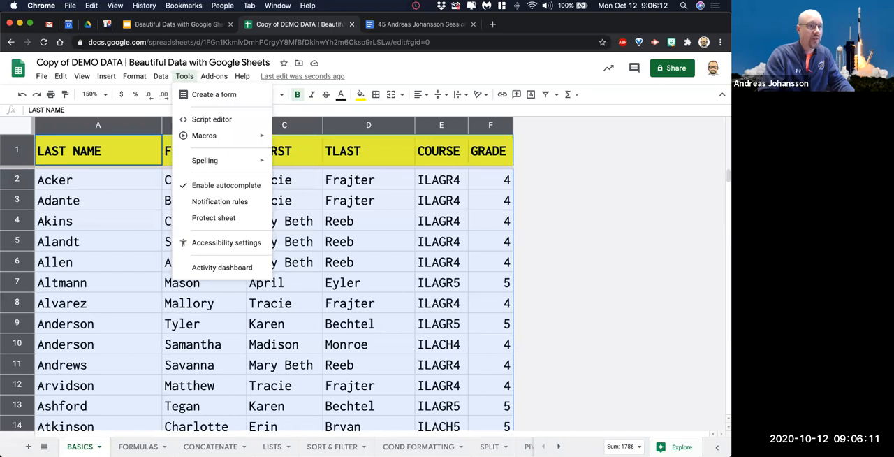
pyautogui.click(490, 179)
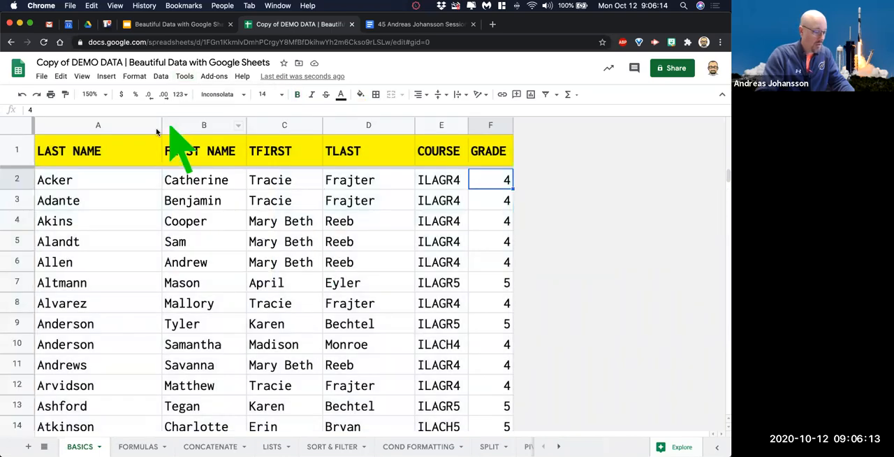
# Set up a range sort of the whole sheet with a header row and LAST NAME A → Z as the first sort column.
pyautogui.click(16, 125)
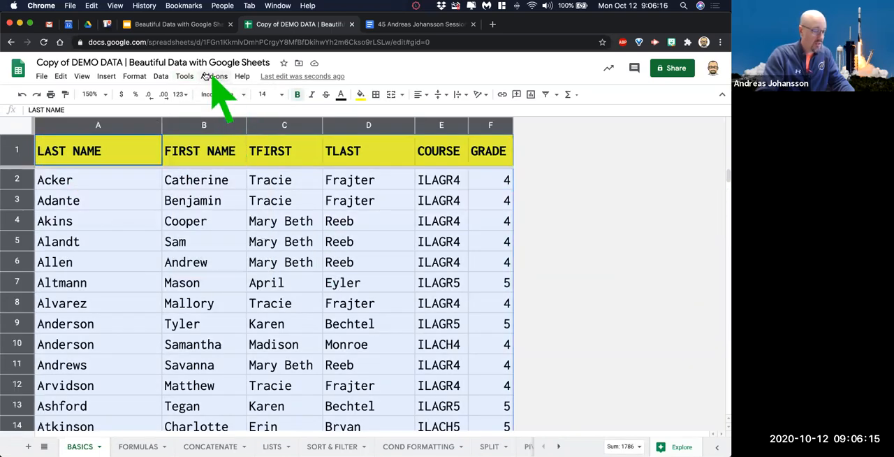
pyautogui.click(161, 76)
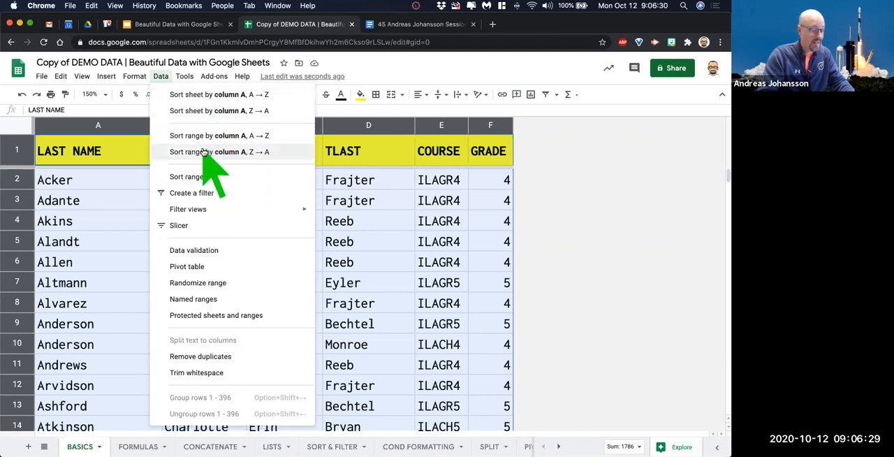
pyautogui.click(225, 180)
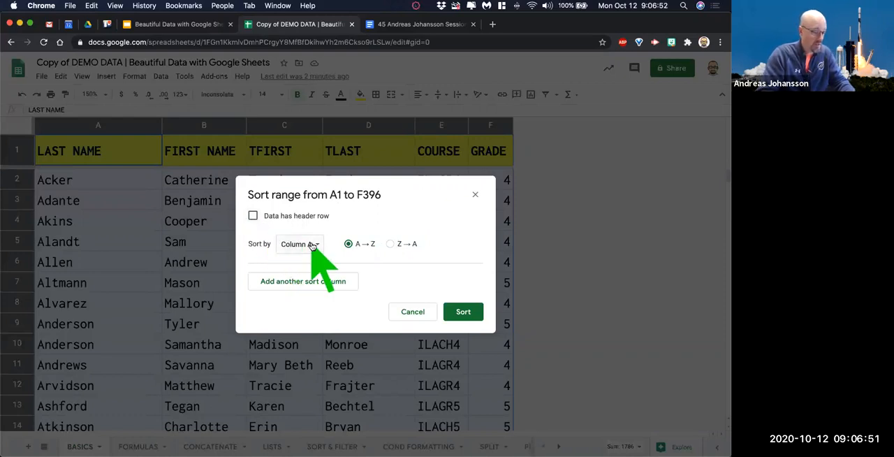
pyautogui.click(253, 216)
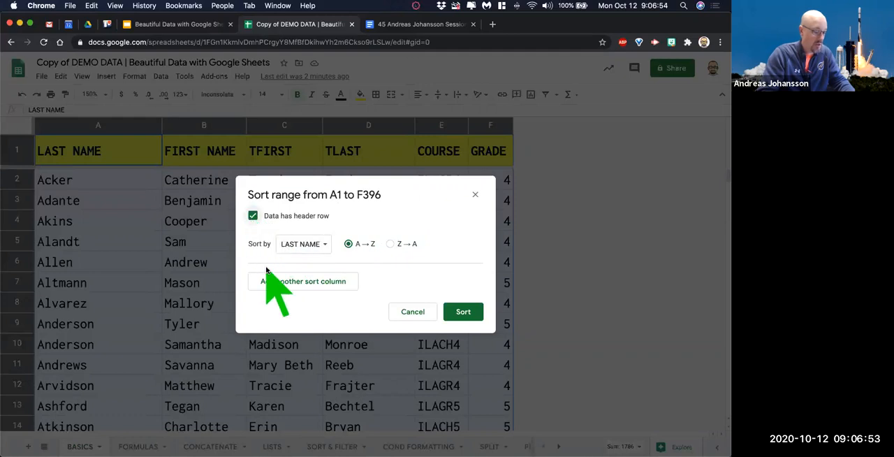
pyautogui.click(323, 248)
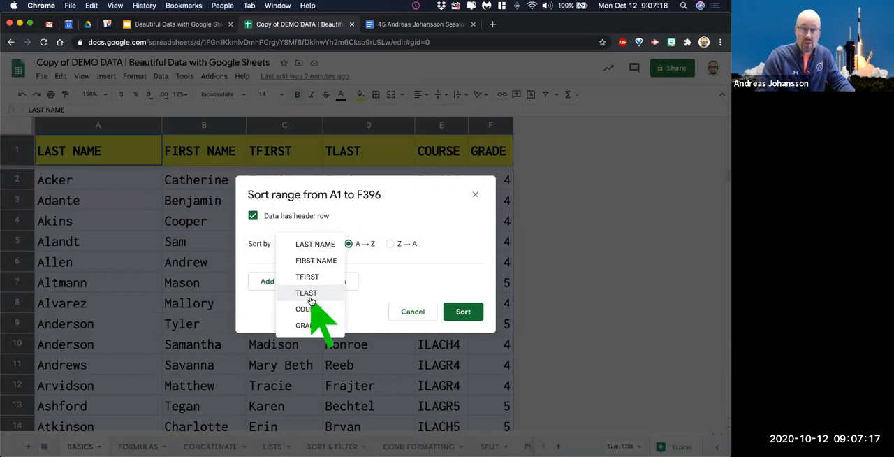
pyautogui.click(326, 246)
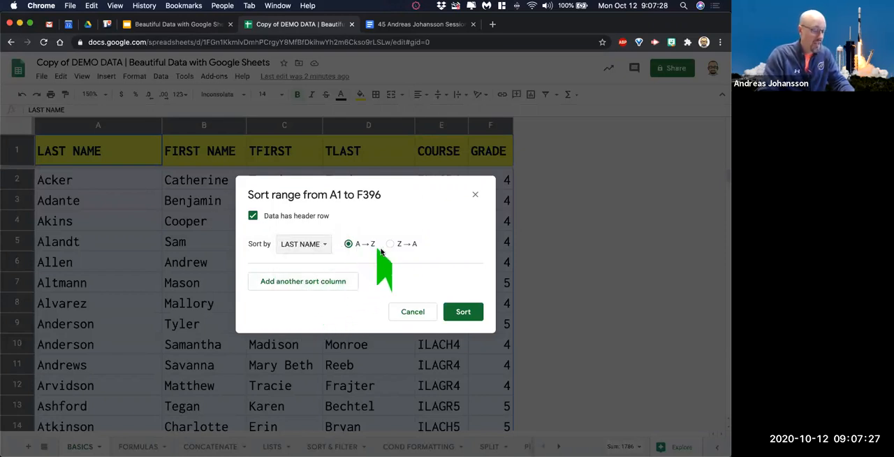
# Add FIRST NAME A → Z as the second sort column, run the sort and look over the list.
pyautogui.click(313, 286)
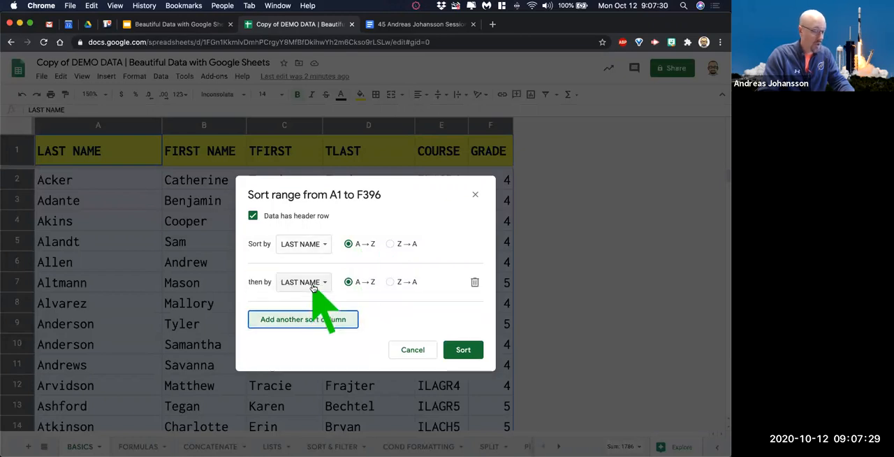
pyautogui.click(314, 283)
pyautogui.click(327, 297)
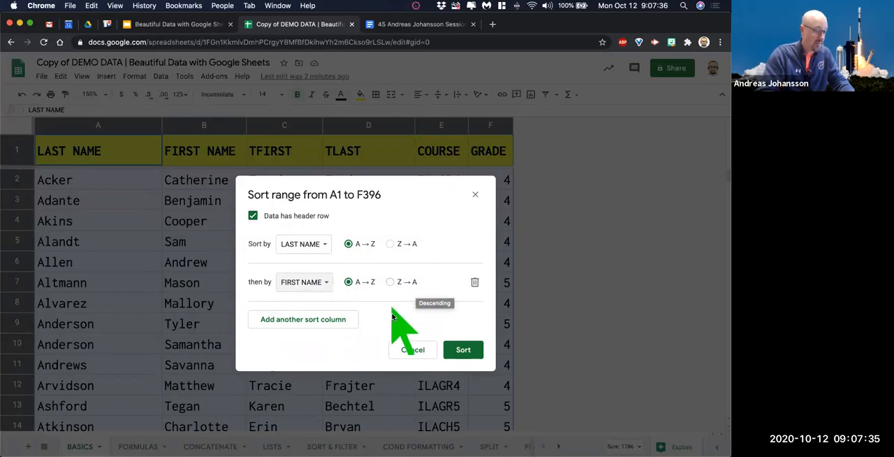
pyautogui.click(463, 350)
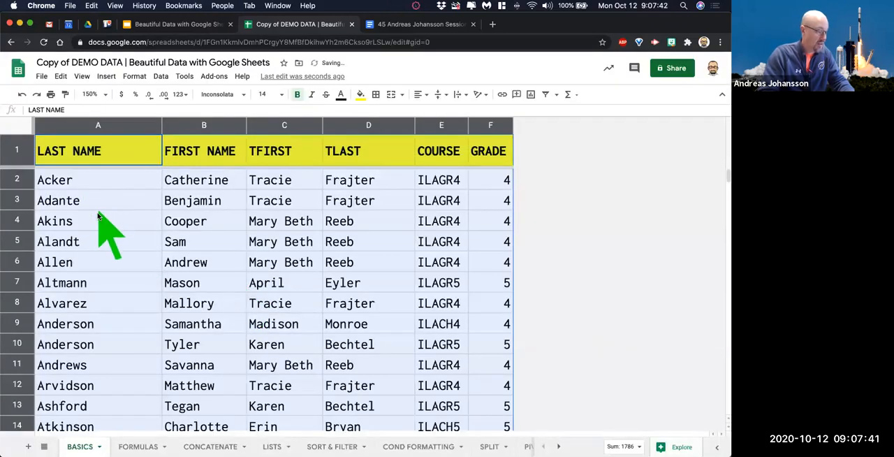
pyautogui.scroll(-3, 157, 254)
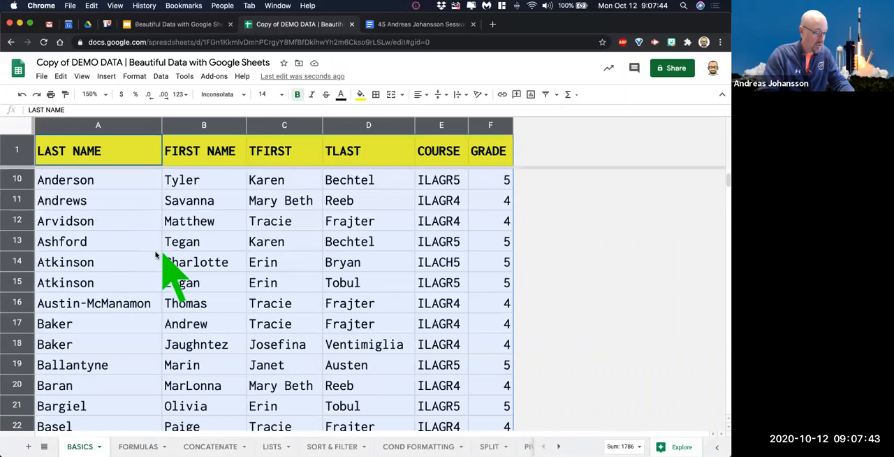
pyautogui.scroll(-15, 150, 259)
pyautogui.scroll(18, 144, 260)
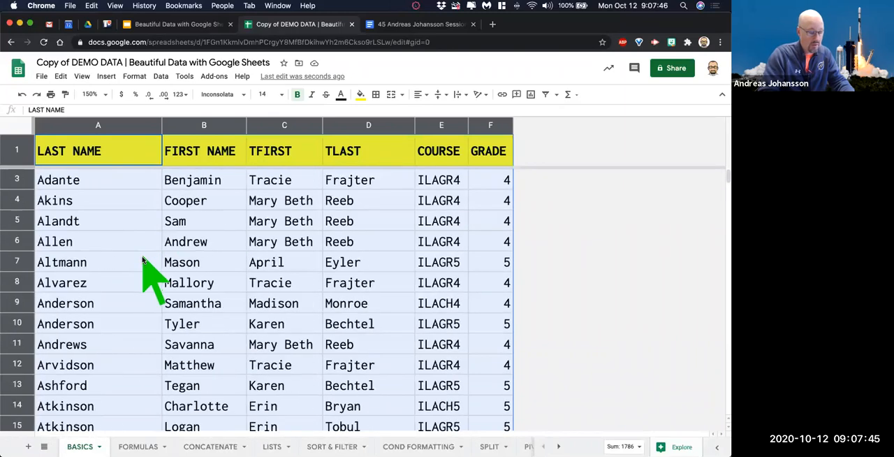
pyautogui.scroll(1, 144, 260)
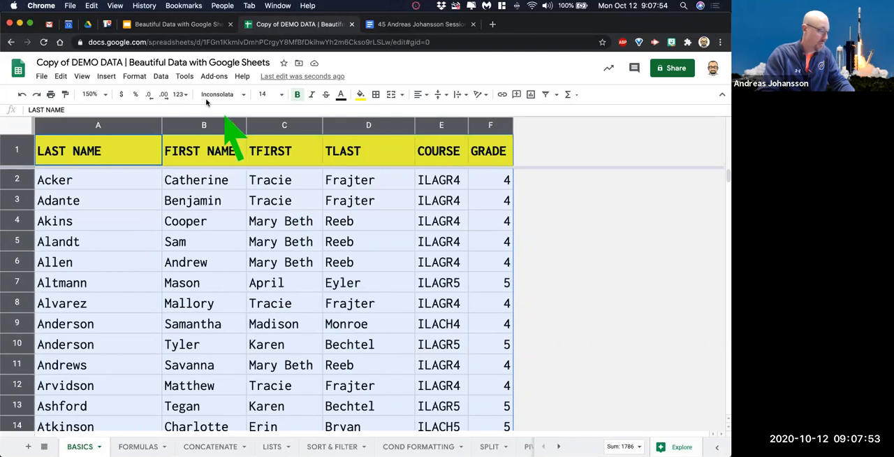
# Set up another sort of A1 to F396 with a header row and TLAST A → Z as the first sort column.
pyautogui.click(160, 77)
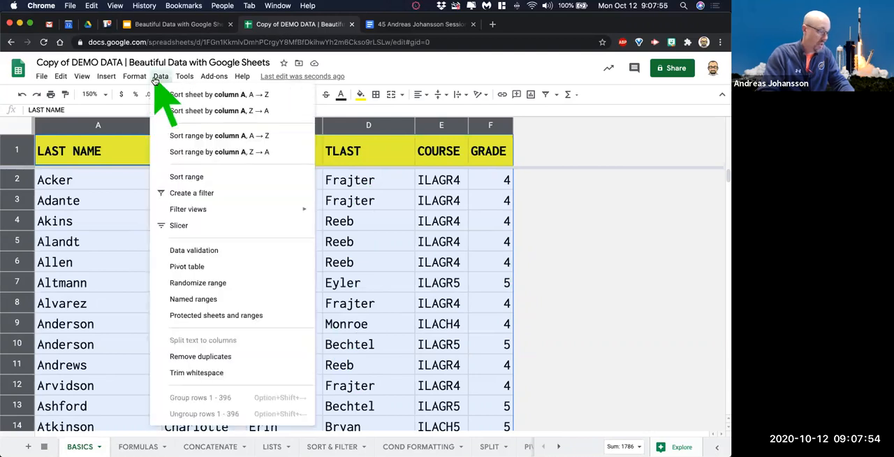
pyautogui.click(199, 176)
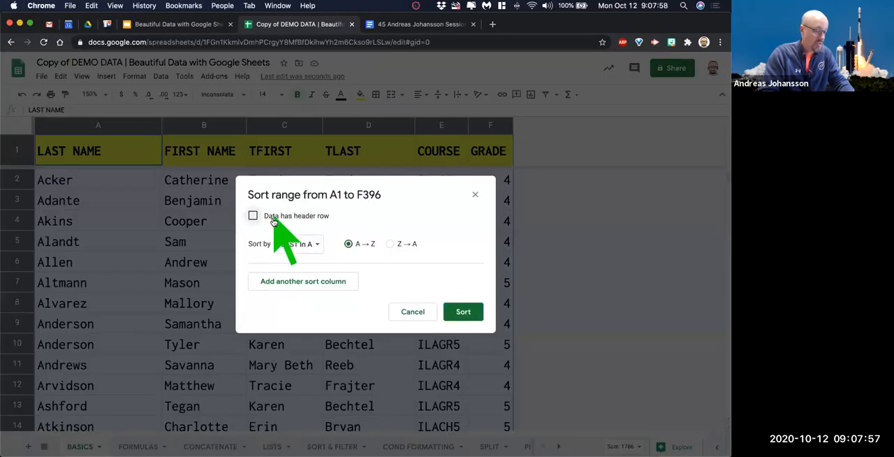
pyautogui.click(273, 219)
pyautogui.click(306, 244)
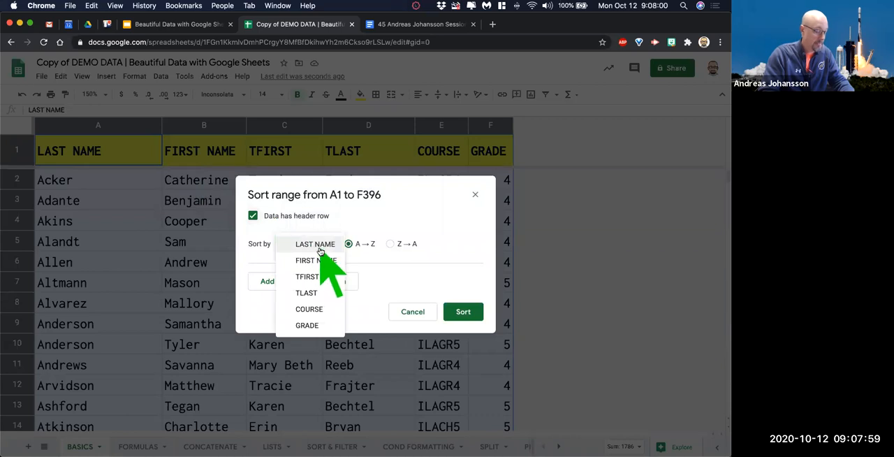
pyautogui.click(307, 294)
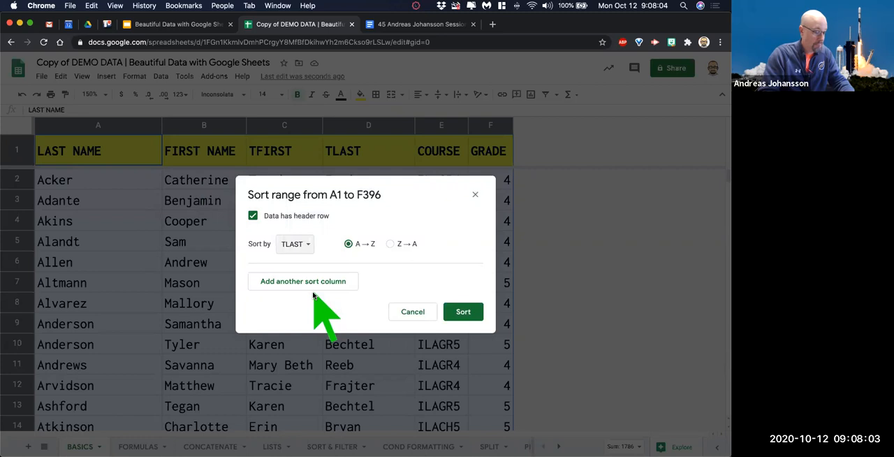
# Add LAST NAME and FIRST NAME, both A → Z, as the second and third sort columns and run the sort.
pyautogui.click(314, 283)
pyautogui.click(327, 282)
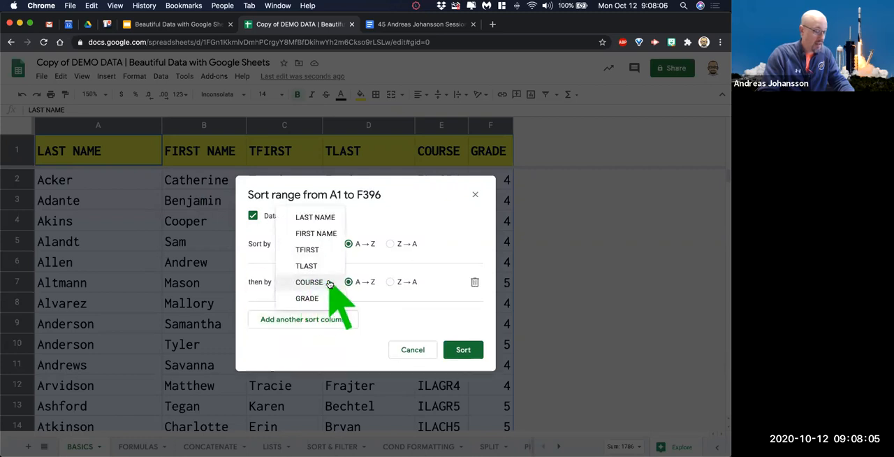
pyautogui.click(320, 219)
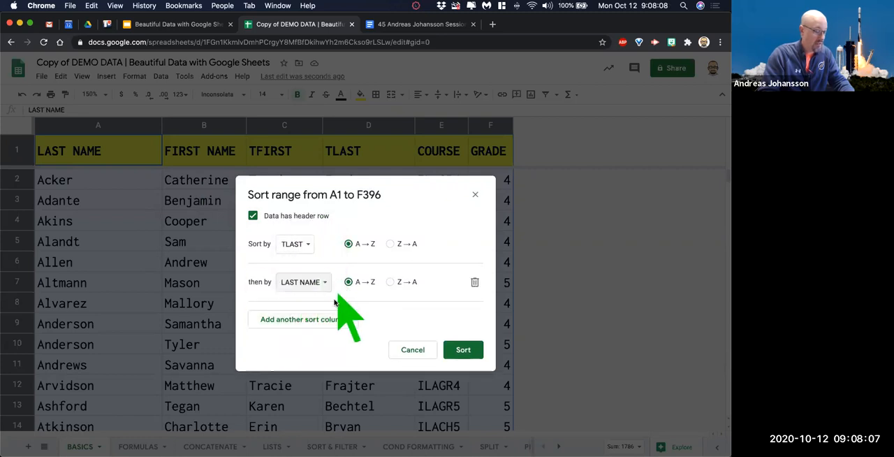
pyautogui.click(313, 319)
pyautogui.click(308, 319)
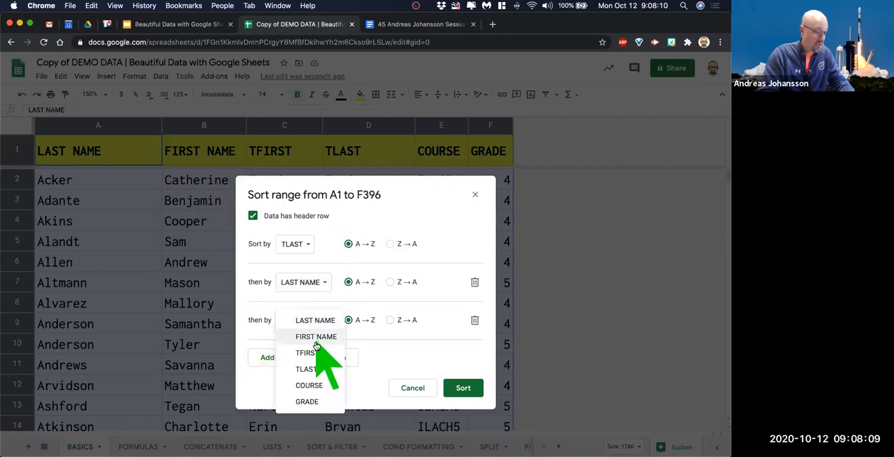
pyautogui.click(317, 335)
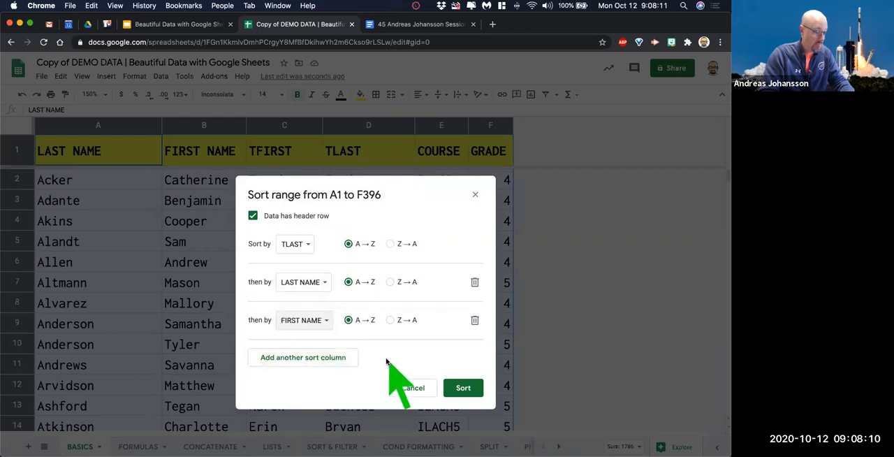
pyautogui.click(466, 386)
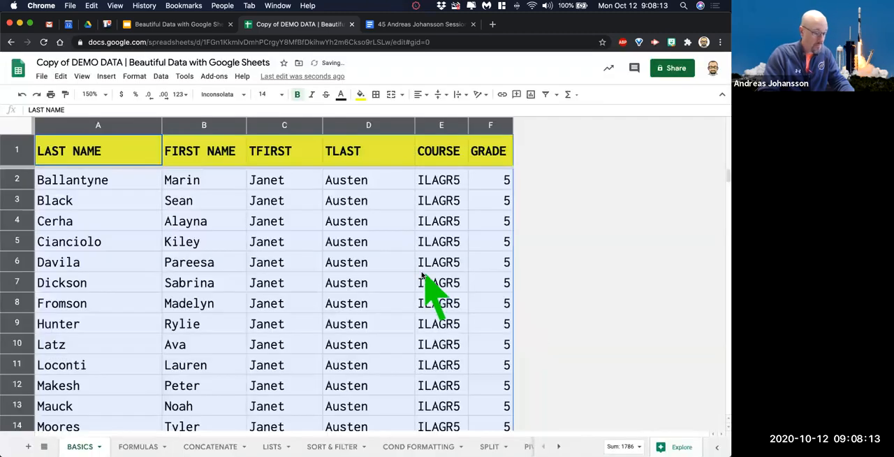
# Examine the sorted TLAST, LAST NAME and FIRST NAME columns in the first rows of the sheet.
pyautogui.click(377, 220)
pyautogui.moveTo(347, 183); pyautogui.dragTo(357, 262)
pyautogui.moveTo(334, 443); pyautogui.dragTo(348, 227)
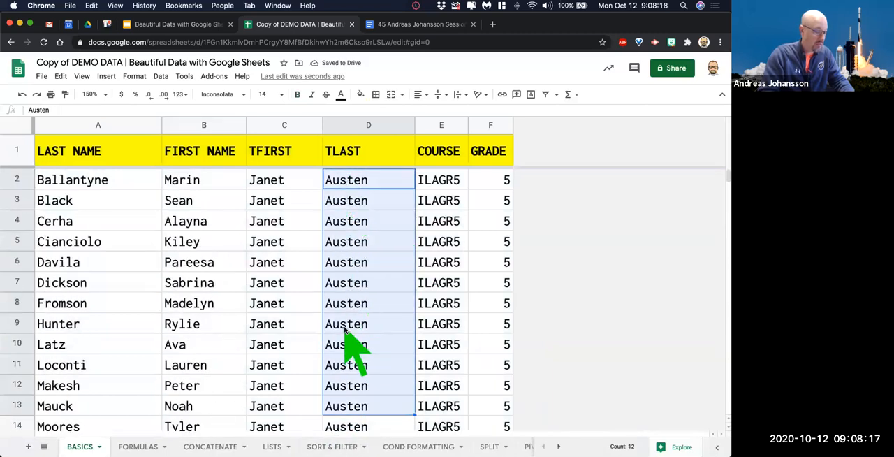
pyautogui.moveTo(104, 155); pyautogui.dragTo(162, 323)
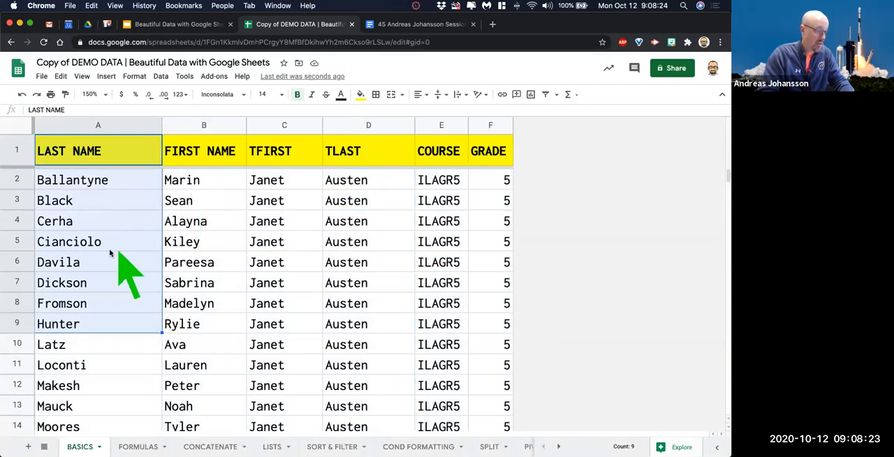
pyautogui.click(197, 262)
pyautogui.moveTo(130, 158); pyautogui.dragTo(206, 342)
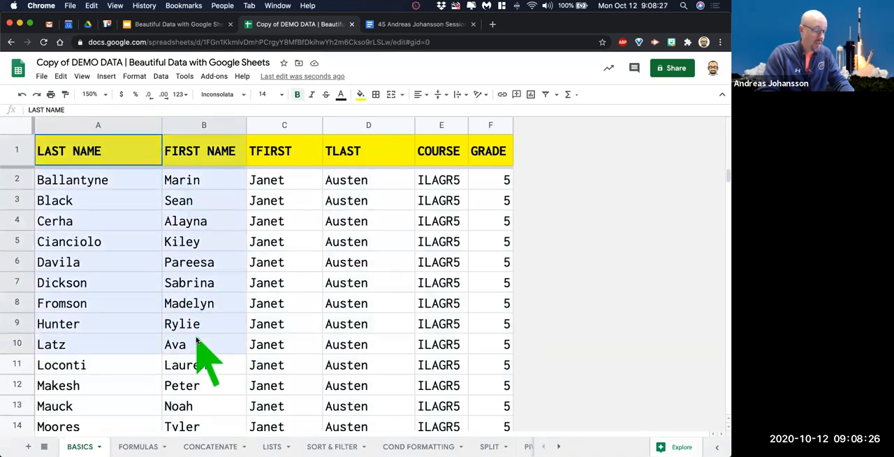
pyautogui.click(355, 244)
pyautogui.moveTo(726, 176); pyautogui.dragTo(725, 142)
pyautogui.moveTo(726, 174)
pyautogui.mouseDown()
pyautogui.moveTo(725, 403)
pyautogui.moveTo(724, 162)
pyautogui.mouseUp()
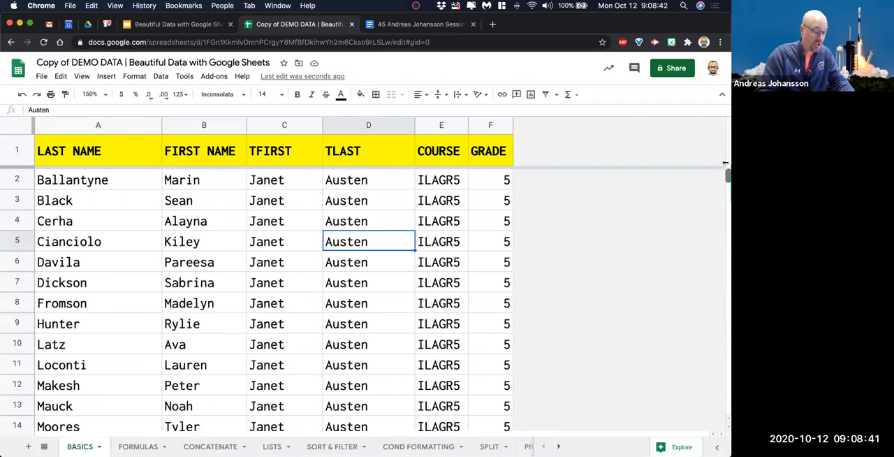
pyautogui.click(257, 240)
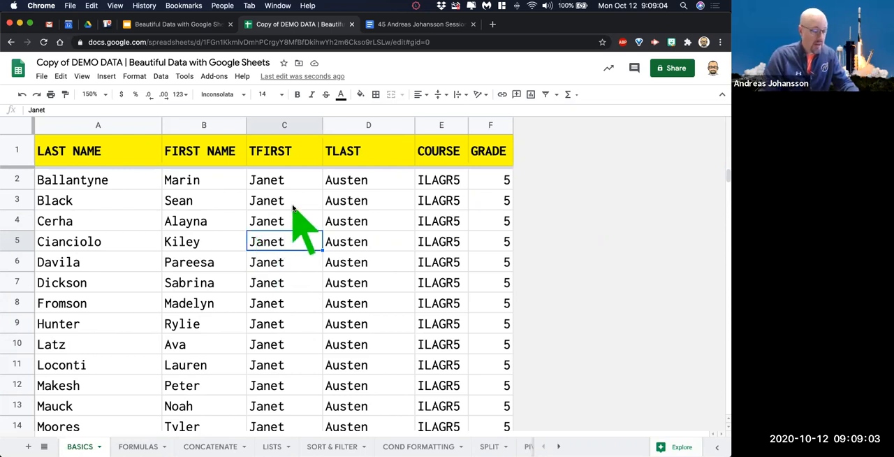
pyautogui.moveTo(79, 159); pyautogui.dragTo(500, 373)
pyautogui.moveTo(505, 281); pyautogui.dragTo(503, 150)
pyautogui.click(375, 244)
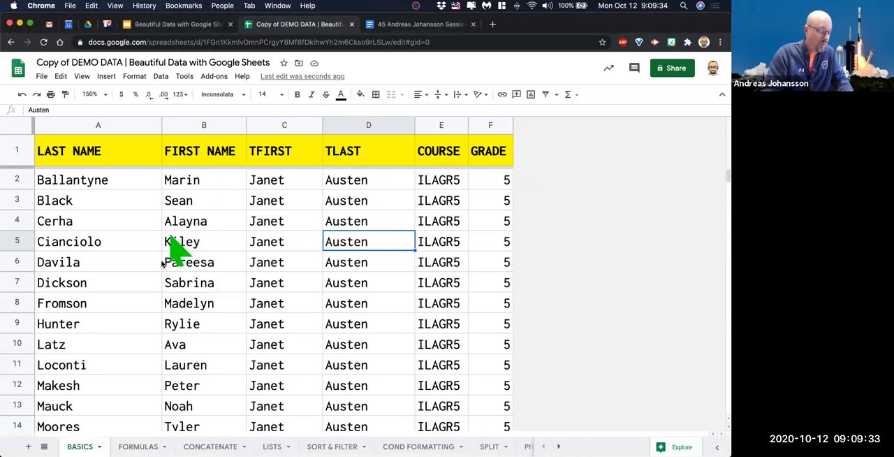
# Look through the long sorted list for one teacher's group of students and return to the first rows.
pyautogui.scroll(-15, 235, 315)
pyautogui.scroll(-18, 235, 315)
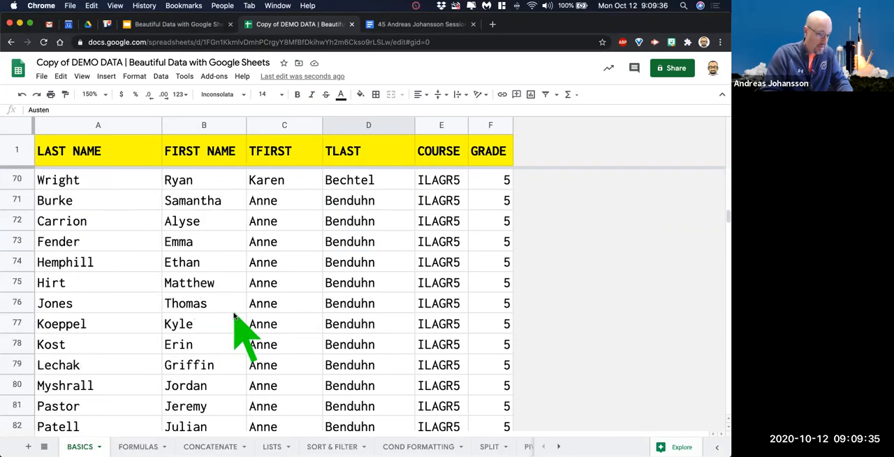
pyautogui.scroll(-13, 234, 316)
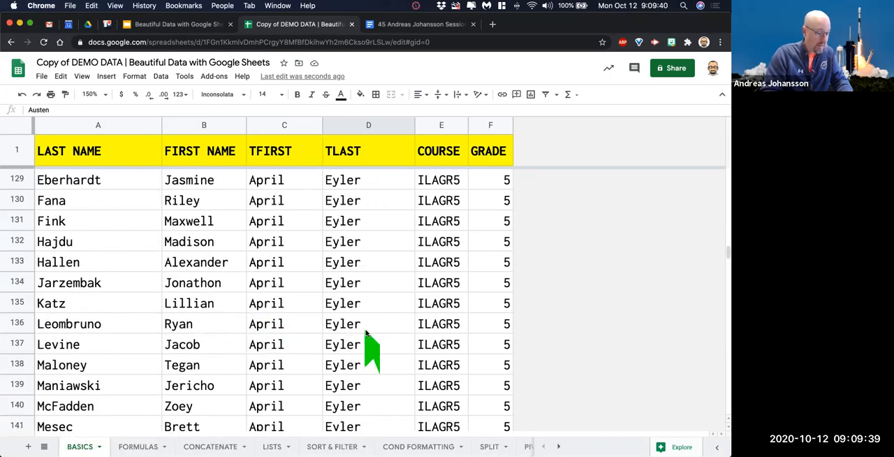
pyautogui.moveTo(360, 326); pyautogui.dragTo(269, 325)
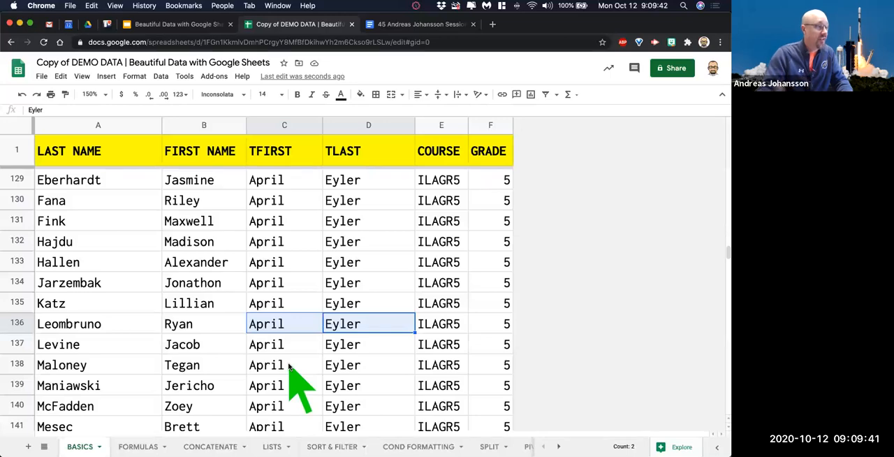
pyautogui.scroll(-4, 671, 255)
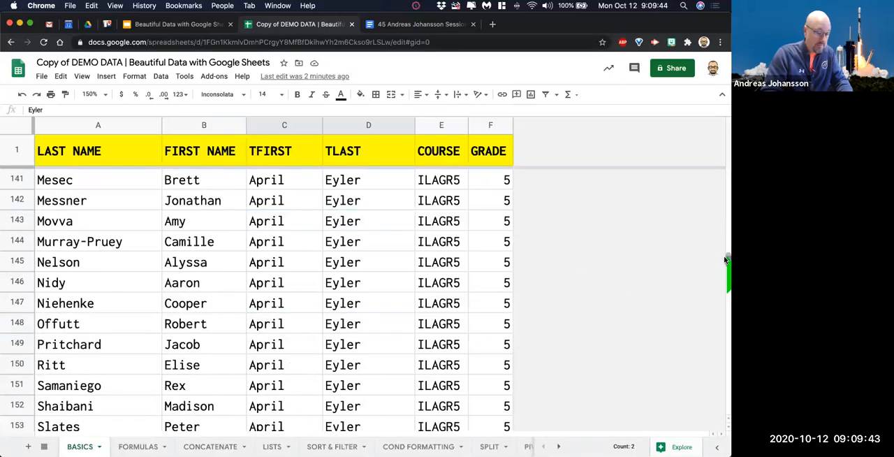
pyautogui.scroll(-20, 725, 265)
pyautogui.moveTo(725, 284); pyautogui.dragTo(726, 255)
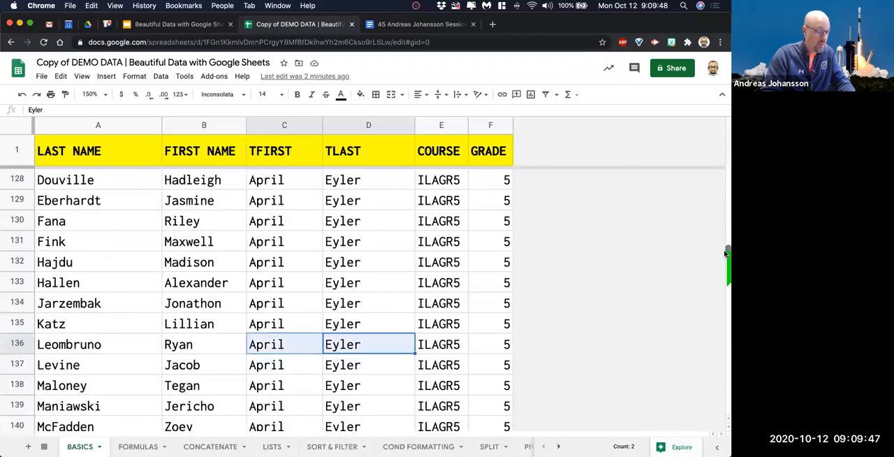
pyautogui.scroll(-1, 725, 255)
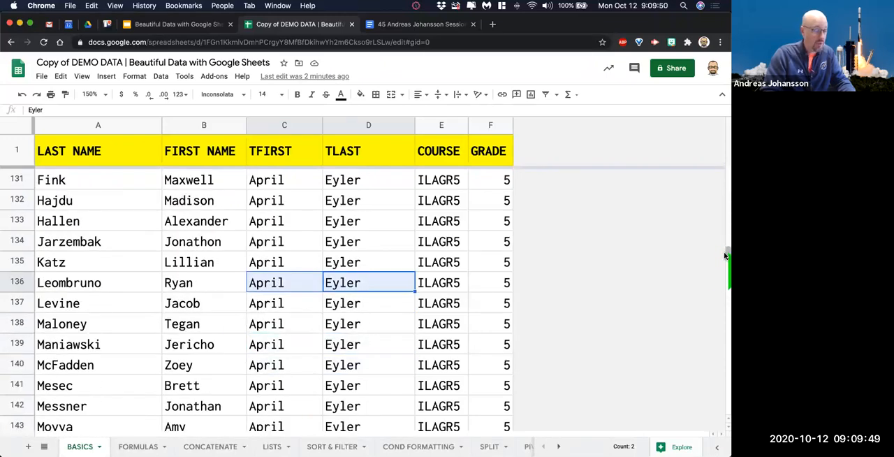
pyautogui.moveTo(725, 257); pyautogui.dragTo(725, 140)
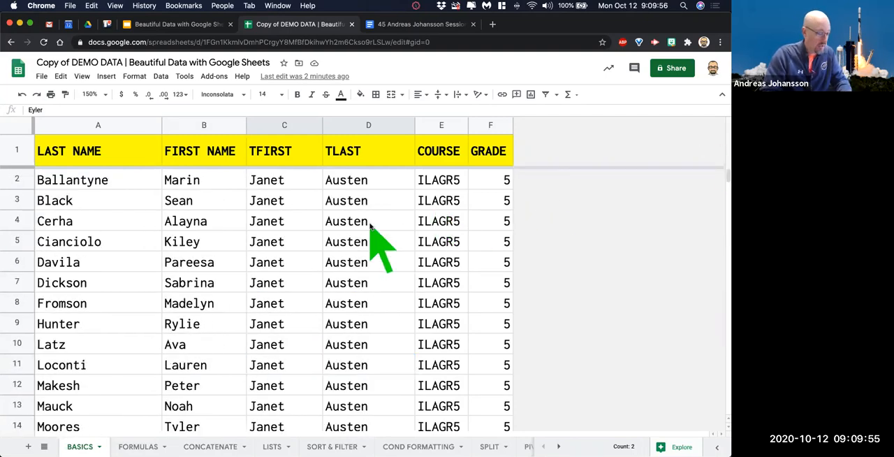
# Create a filter over the whole BASICS sheet.
pyautogui.click(21, 124)
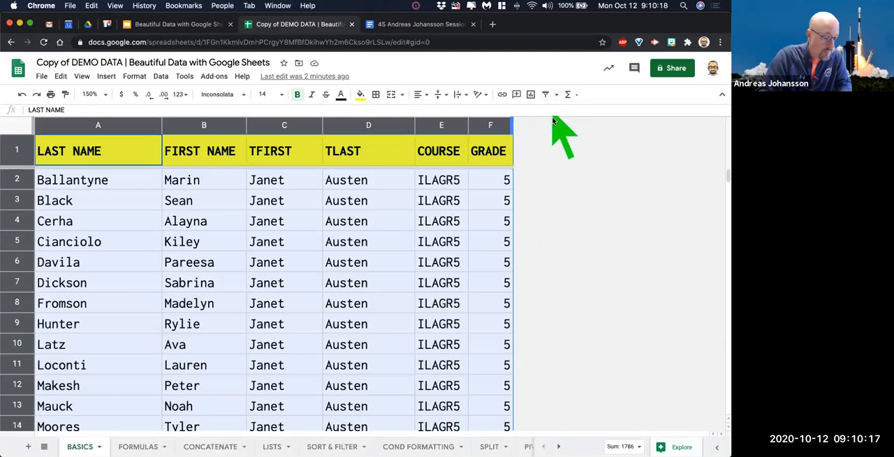
pyautogui.click(545, 96)
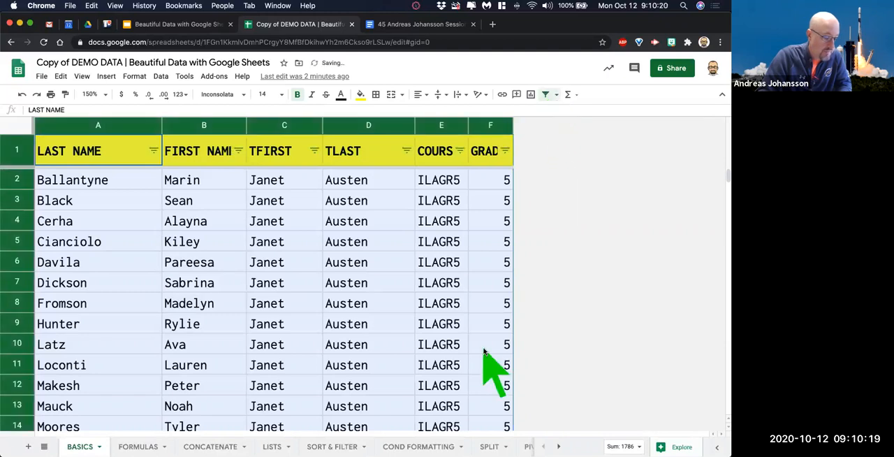
pyautogui.click(343, 257)
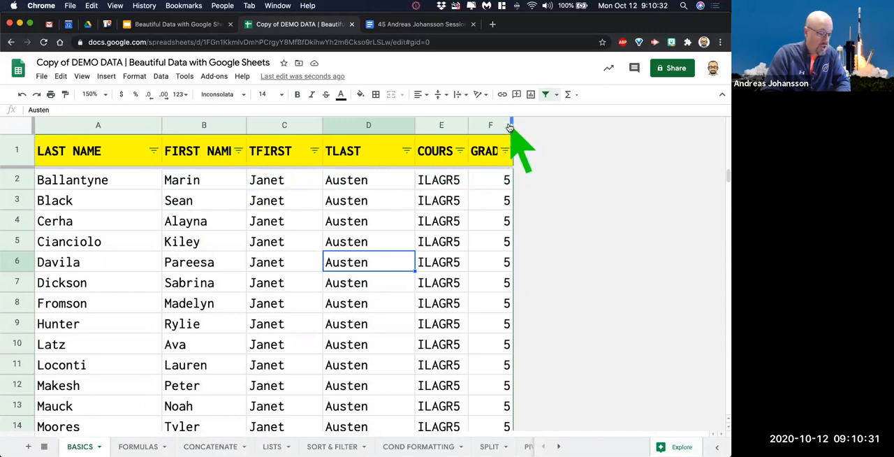
# Auto-fit the widths of all columns to their contents.
pyautogui.click(24, 127)
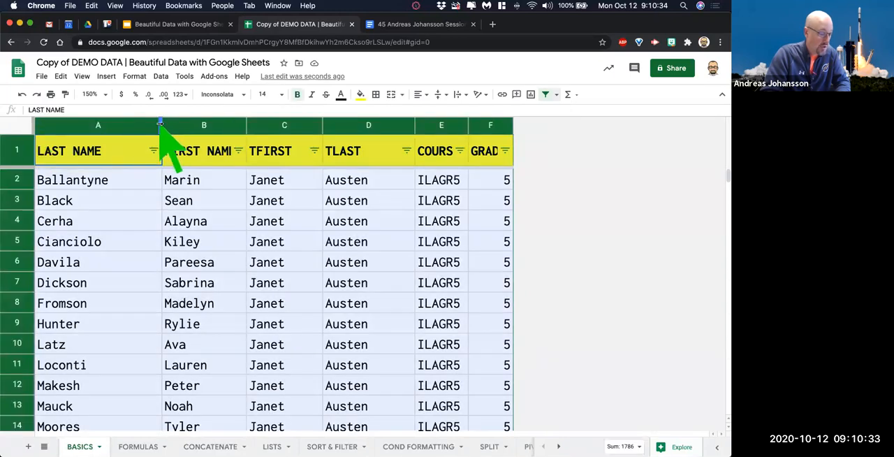
pyautogui.doubleClick(161, 126)
pyautogui.click(455, 203)
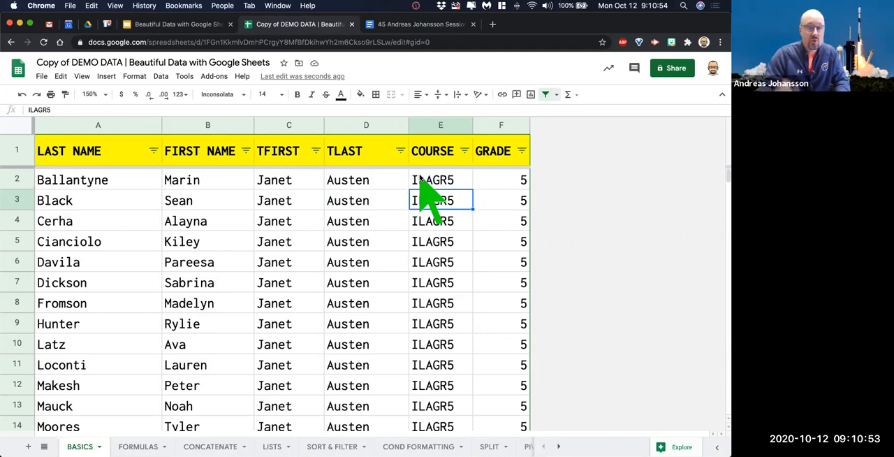
# Filter the TLAST column by values, clearing all teachers and keeping only the fifth teacher in the alphabetical list.
pyautogui.scroll(-15, 377, 253)
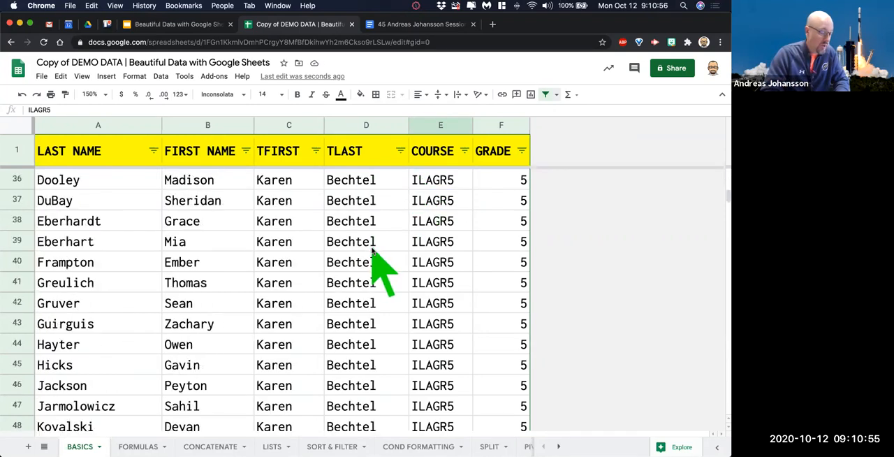
pyautogui.scroll(15, 373, 251)
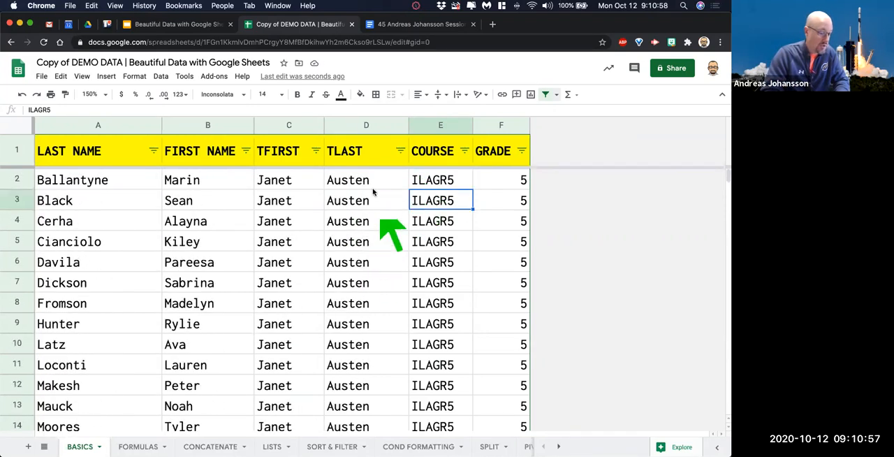
pyautogui.click(359, 125)
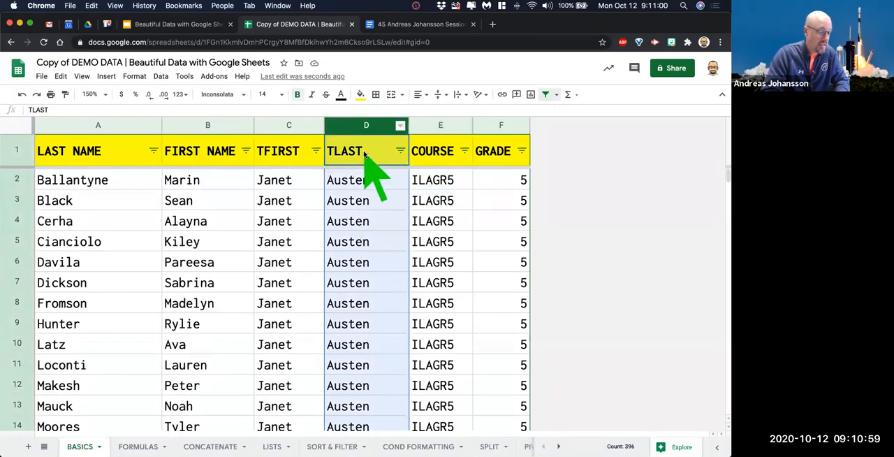
pyautogui.click(356, 225)
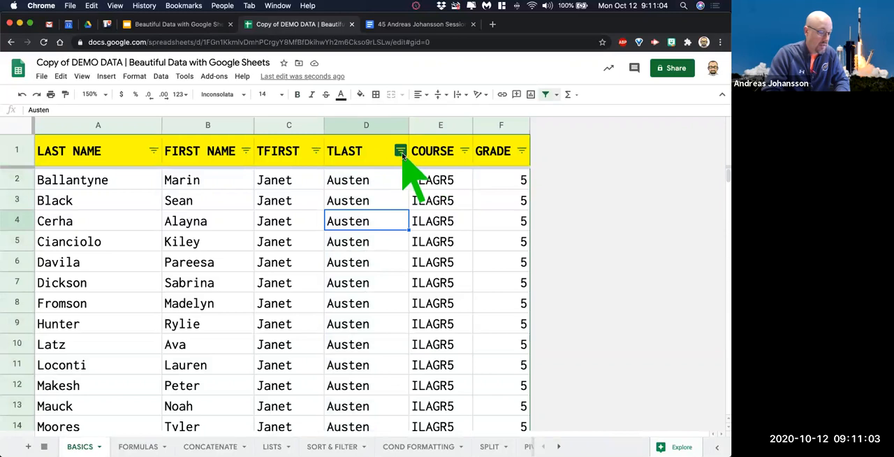
pyautogui.click(400, 150)
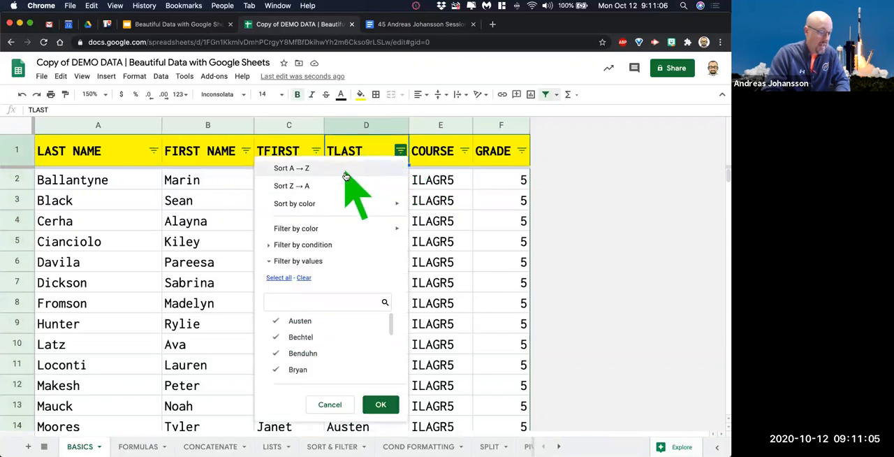
pyautogui.scroll(-5, 323, 349)
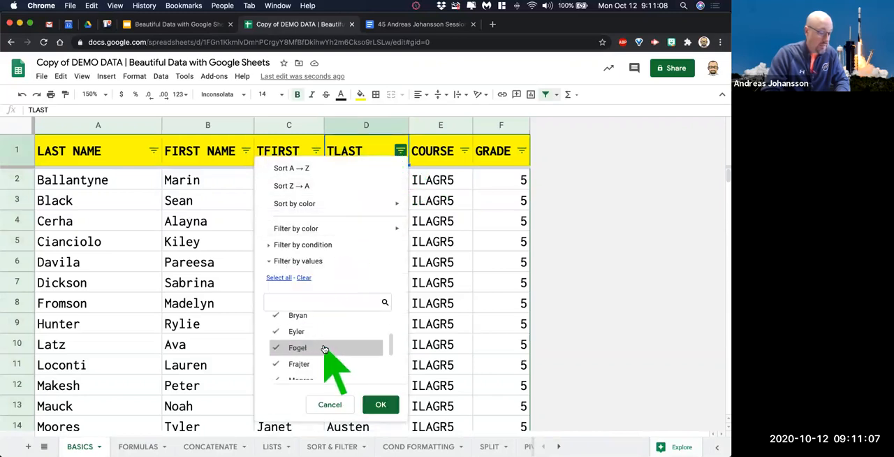
pyautogui.scroll(5, 334, 358)
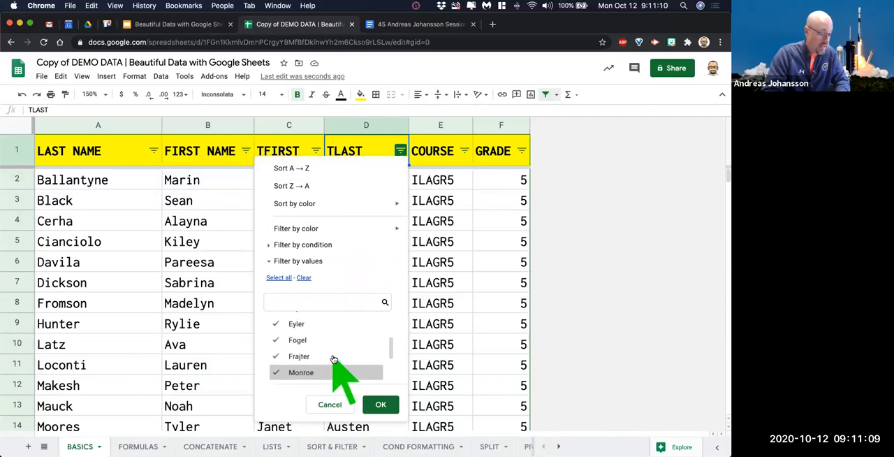
pyautogui.scroll(-2, 337, 355)
pyautogui.scroll(-4, 336, 355)
pyautogui.scroll(5, 338, 360)
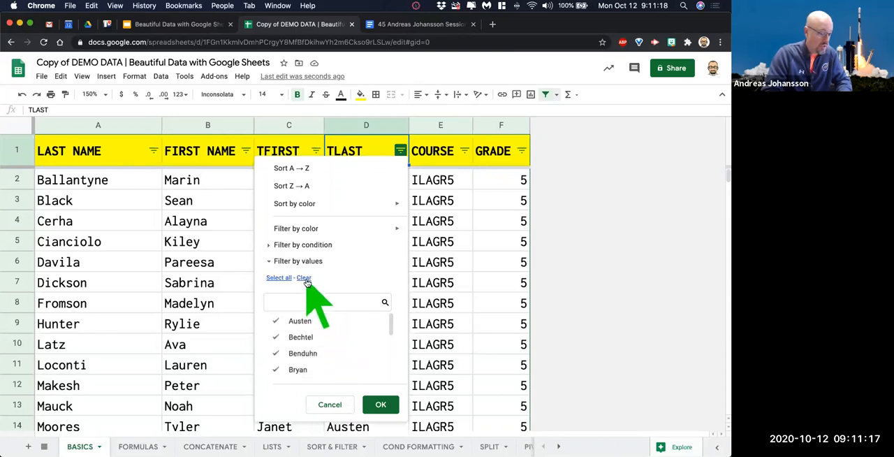
pyautogui.scroll(-2, 334, 349)
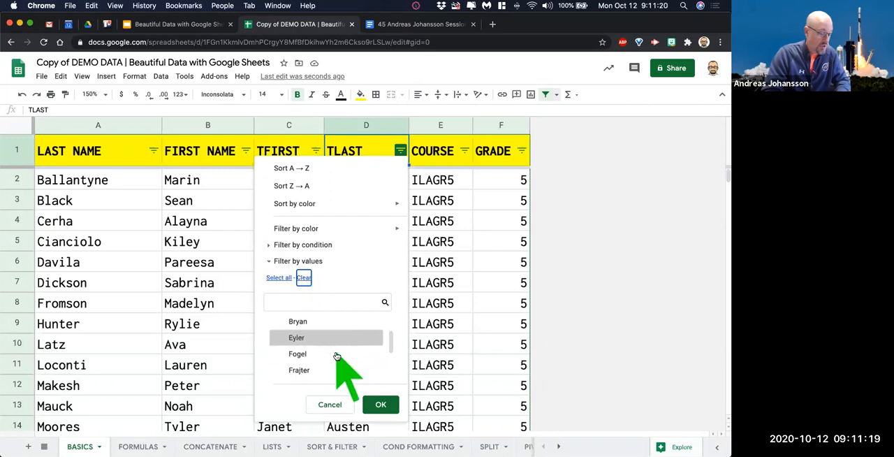
pyautogui.click(300, 336)
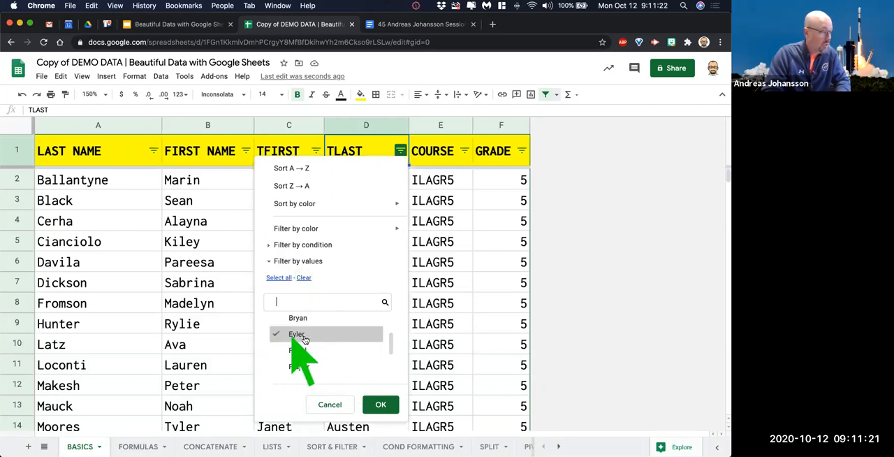
pyautogui.click(381, 405)
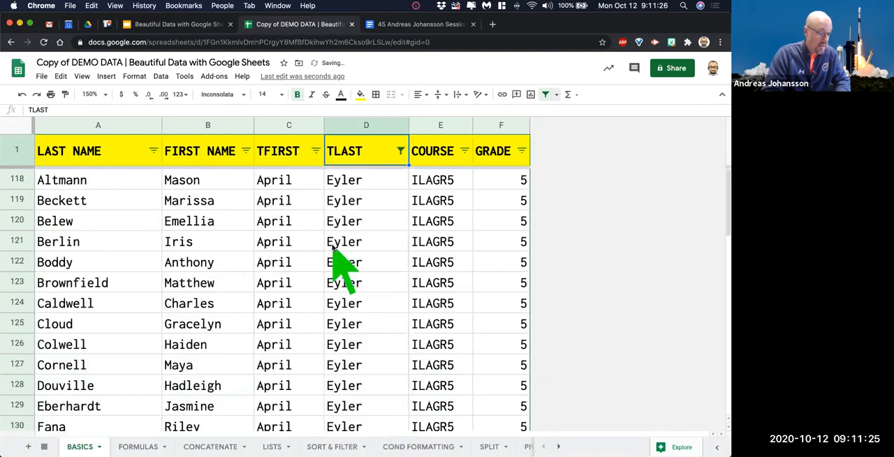
# Review the filtered teacher's students, sort them by LAST NAME A → Z and look over the rows.
pyautogui.scroll(-2, 333, 248)
pyautogui.scroll(-8, 335, 258)
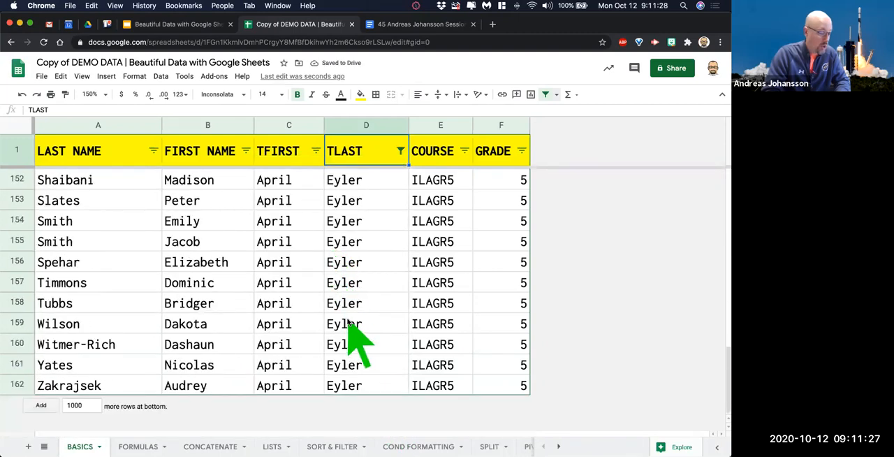
pyautogui.scroll(3, 349, 323)
pyautogui.scroll(8, 349, 323)
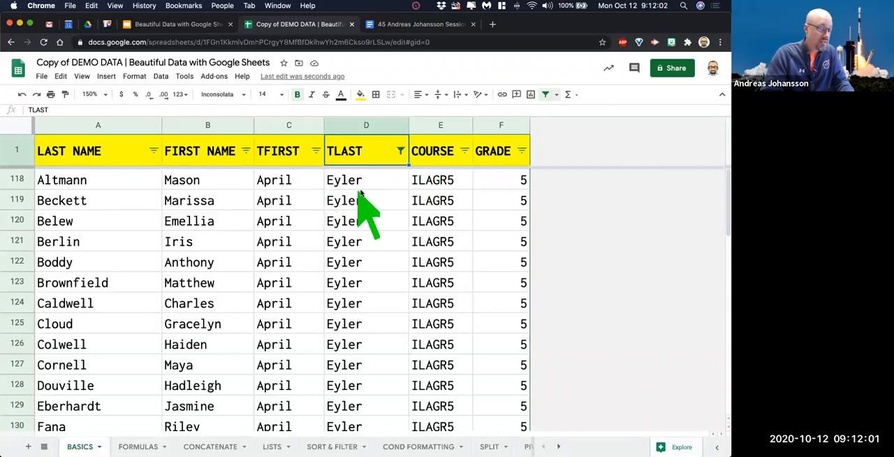
pyautogui.click(154, 152)
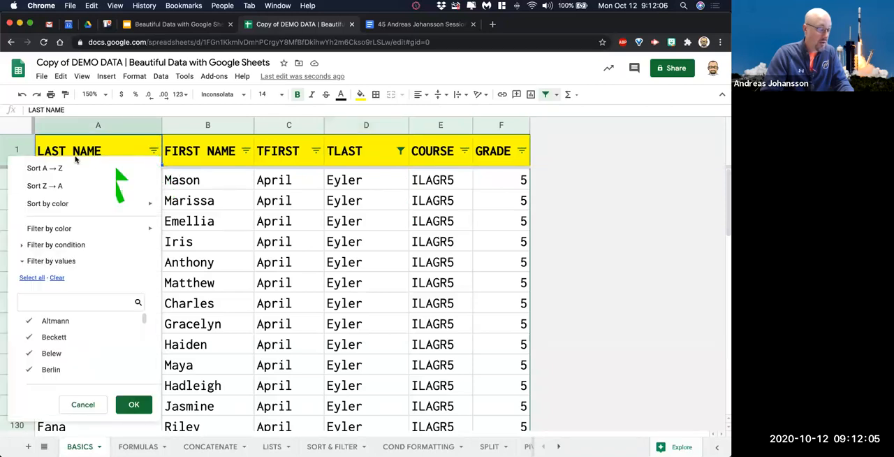
pyautogui.click(69, 168)
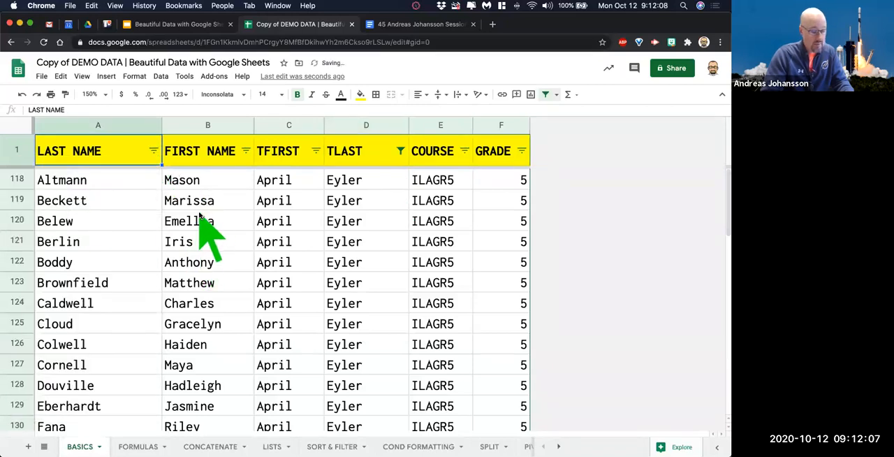
pyautogui.scroll(-1, 478, 301)
pyautogui.scroll(-10, 480, 307)
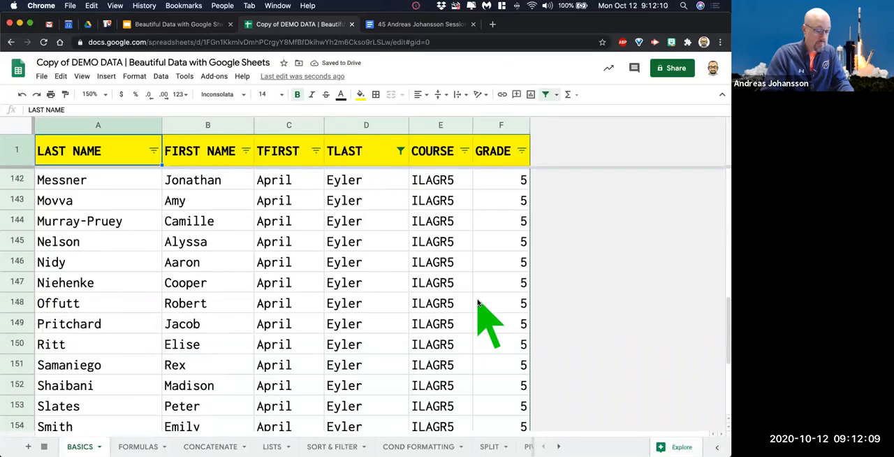
pyautogui.scroll(5, 512, 346)
pyautogui.scroll(6, 511, 346)
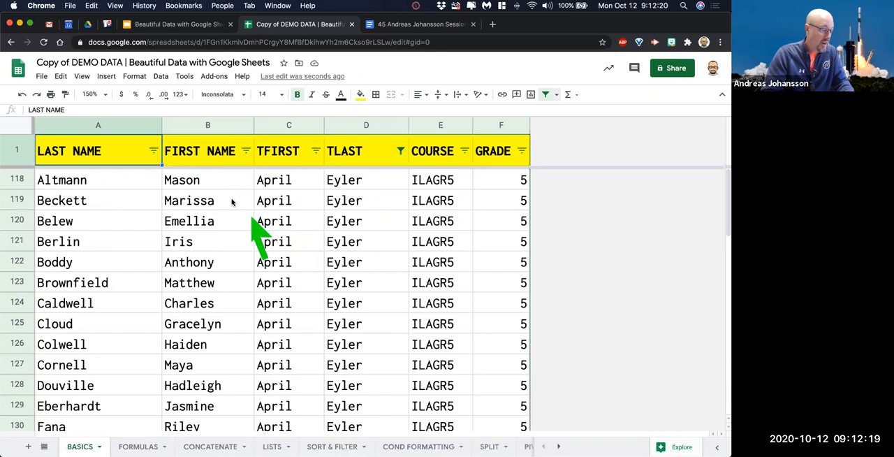
# Filter the LAST NAME column by values, clearing all and keeping only the four students in rows 121, 124, 129 and 134.
pyautogui.click(153, 150)
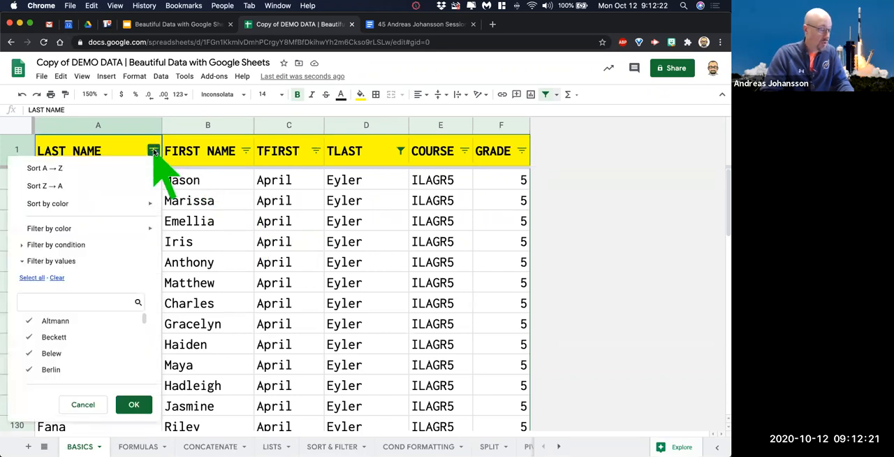
pyautogui.click(56, 277)
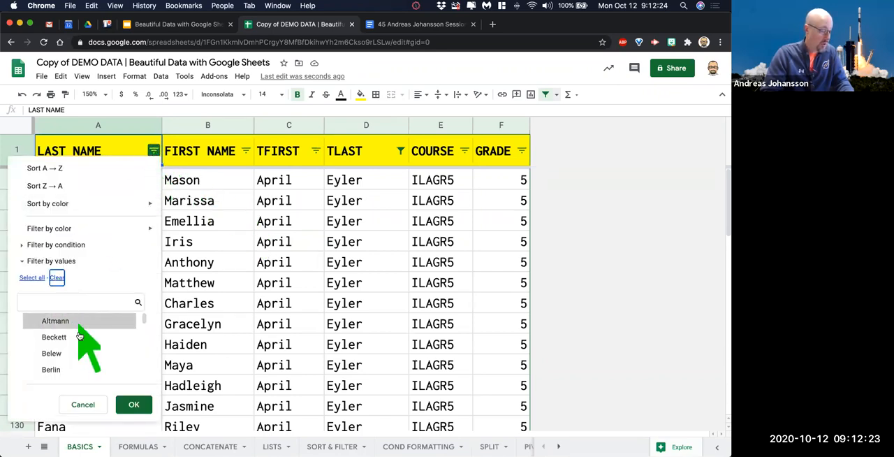
pyautogui.scroll(-5, 81, 357)
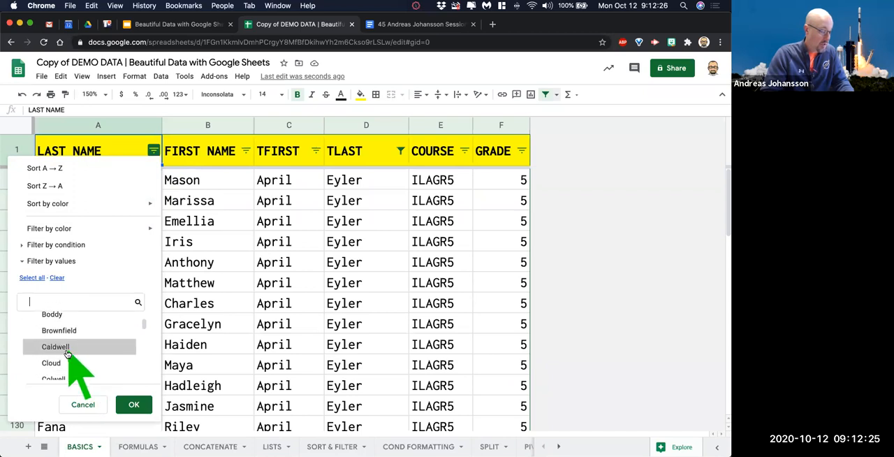
pyautogui.scroll(-4, 99, 357)
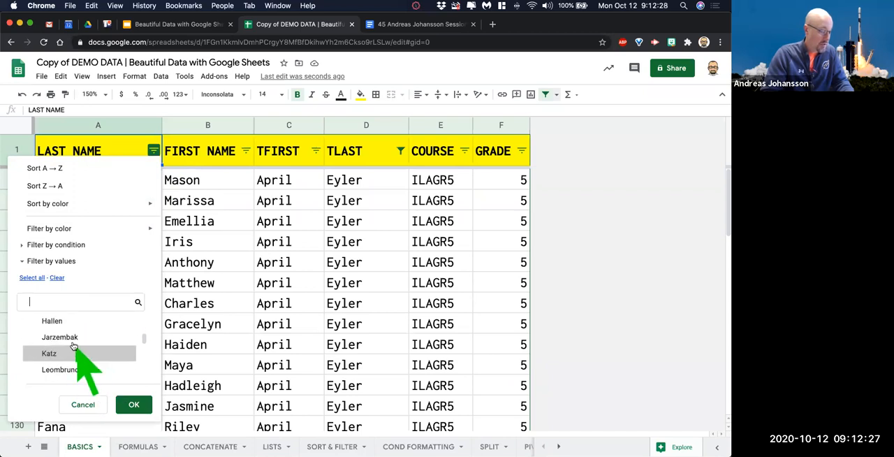
pyautogui.click(74, 340)
pyautogui.click(133, 405)
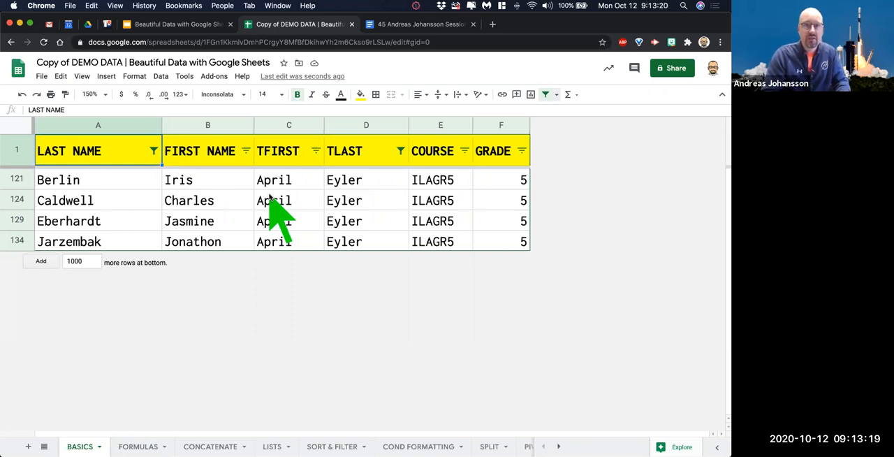
# Select all values again in the LAST NAME and TLAST filters, and look over the full student list.
pyautogui.click(154, 150)
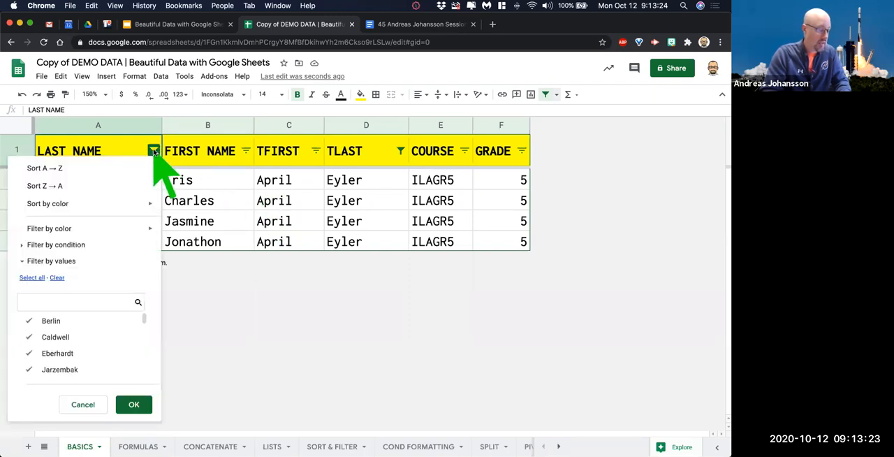
pyautogui.click(32, 278)
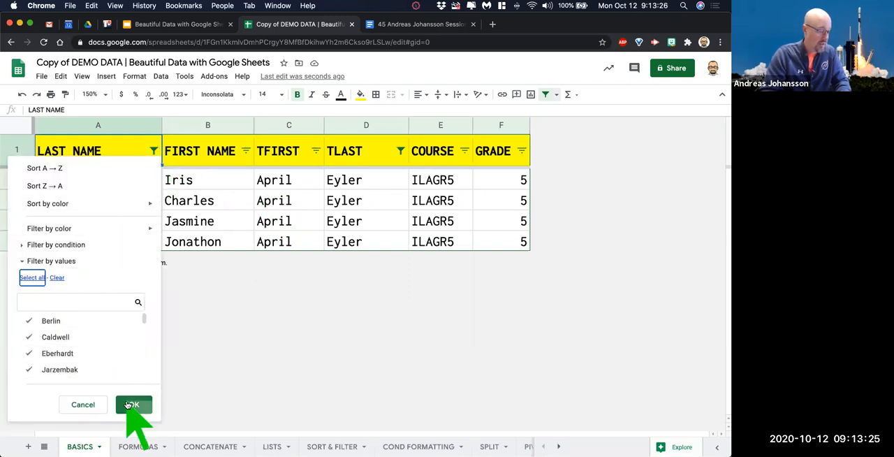
pyautogui.click(133, 404)
pyautogui.click(401, 152)
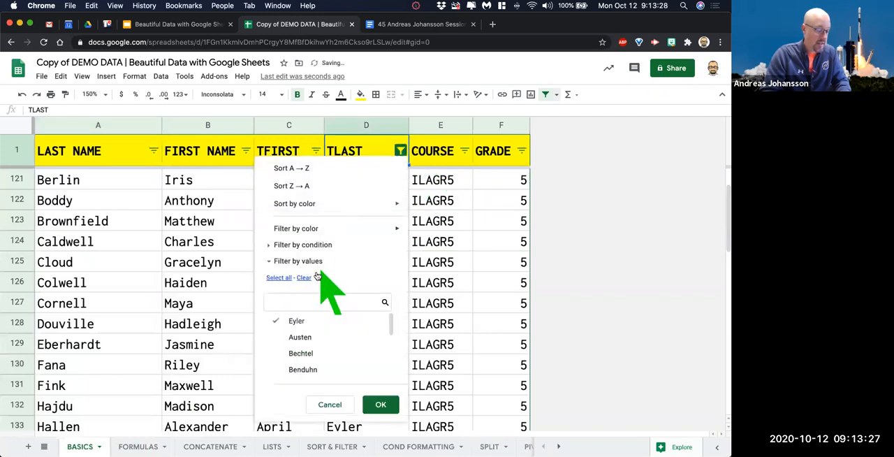
pyautogui.click(277, 278)
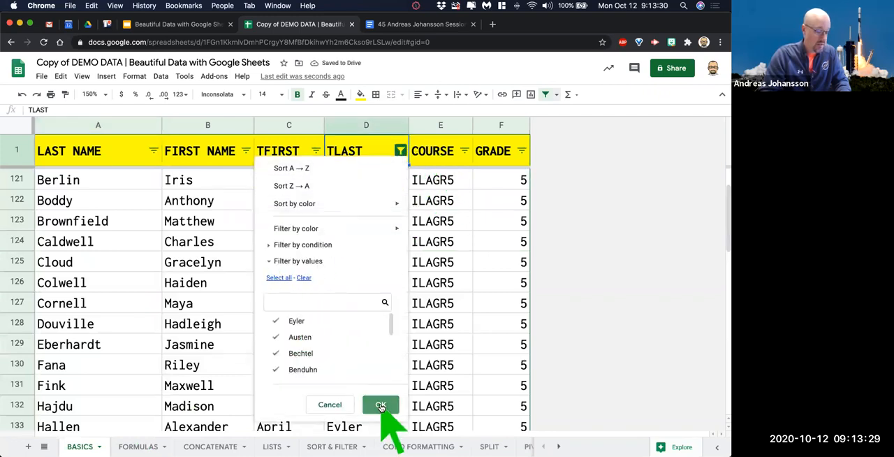
pyautogui.click(381, 404)
pyautogui.scroll(-1, 428, 268)
pyautogui.scroll(-20, 426, 268)
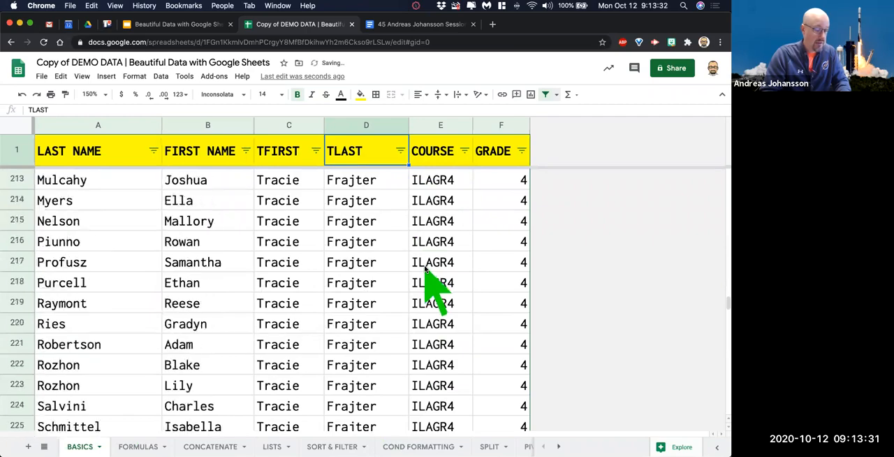
pyautogui.scroll(-8, 425, 272)
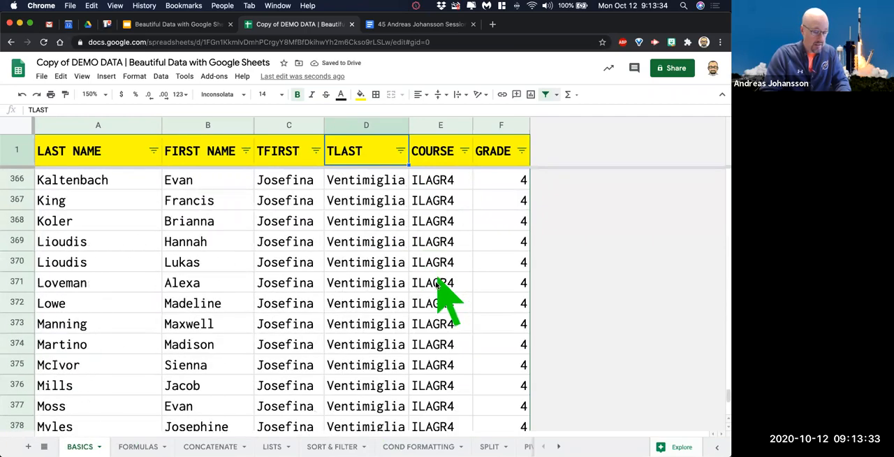
pyautogui.scroll(17, 433, 283)
pyautogui.scroll(20, 434, 287)
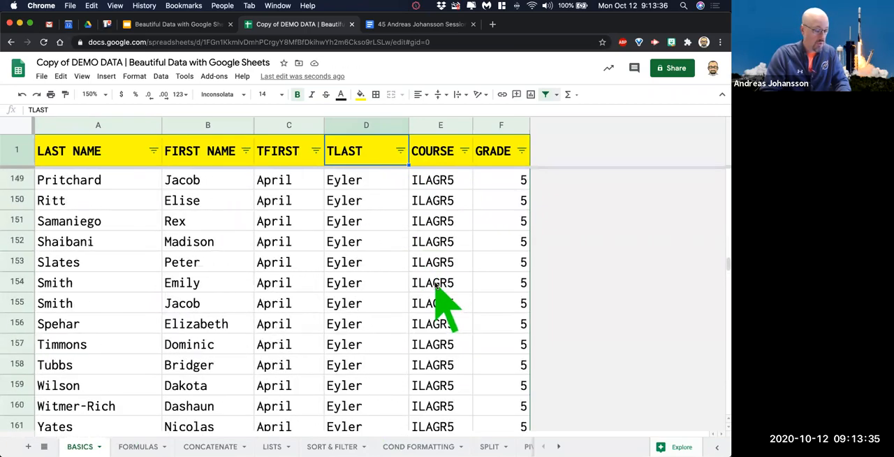
pyautogui.scroll(10, 434, 286)
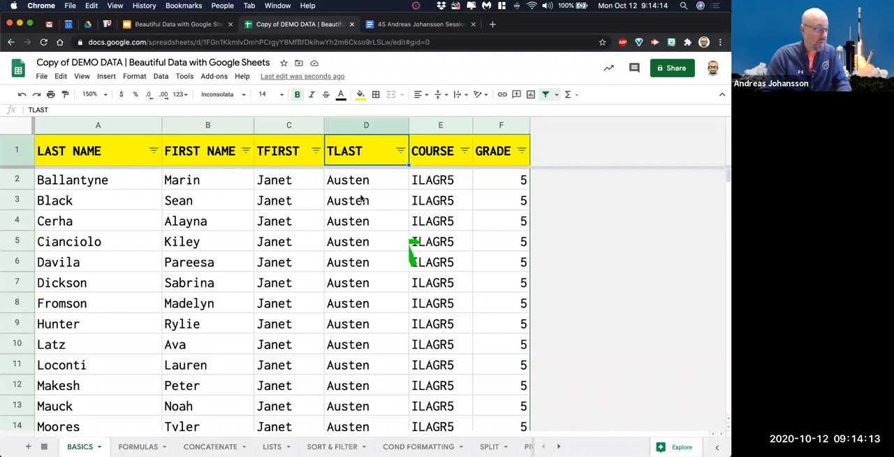
pyautogui.click(43, 76)
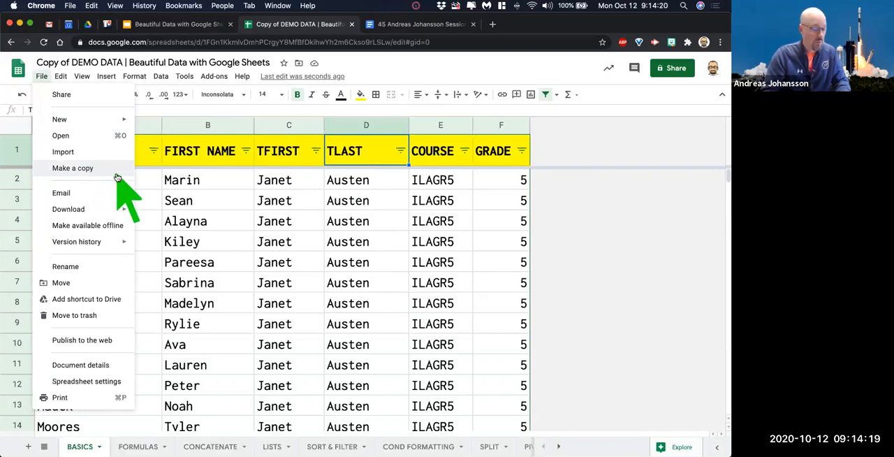
pyautogui.click(226, 253)
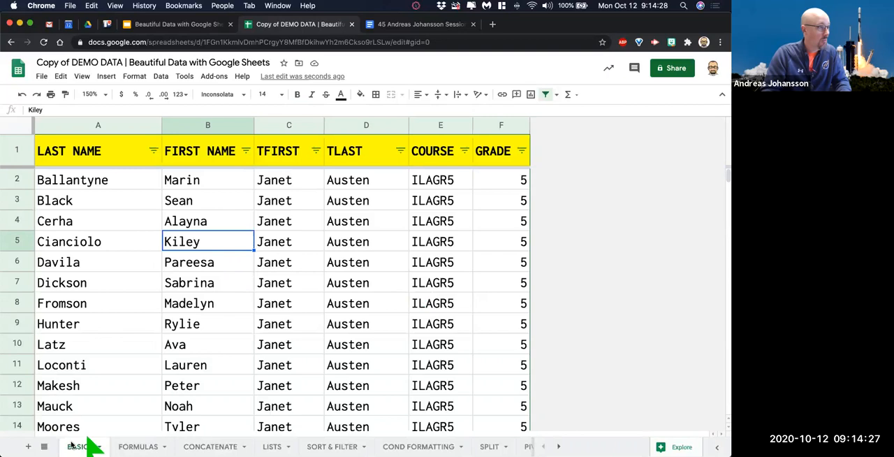
# Duplicate the BASICS sheet and delete the duplicate again.
pyautogui.click(100, 448)
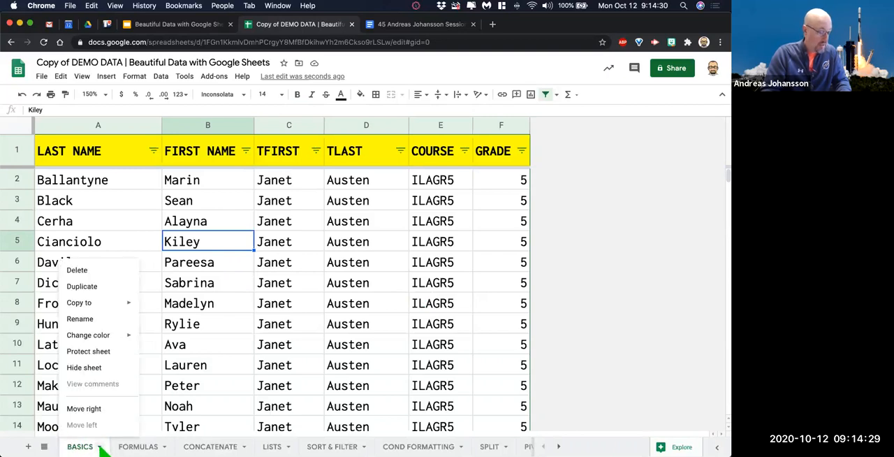
pyautogui.click(102, 288)
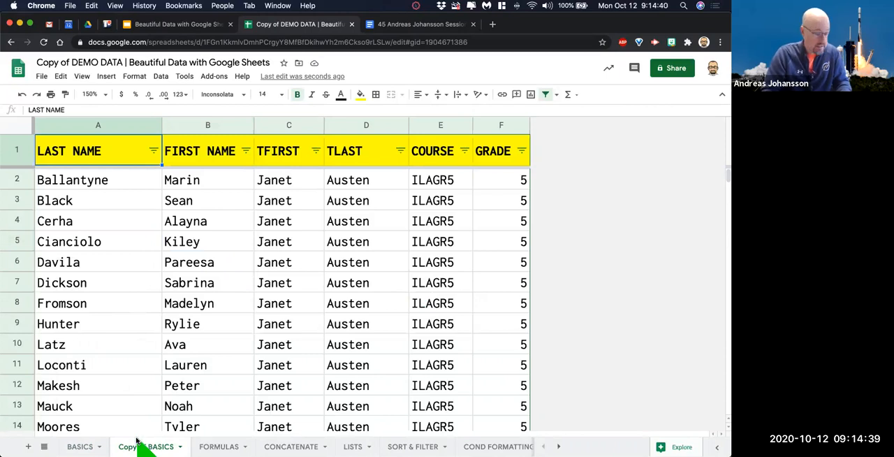
pyautogui.click(180, 447)
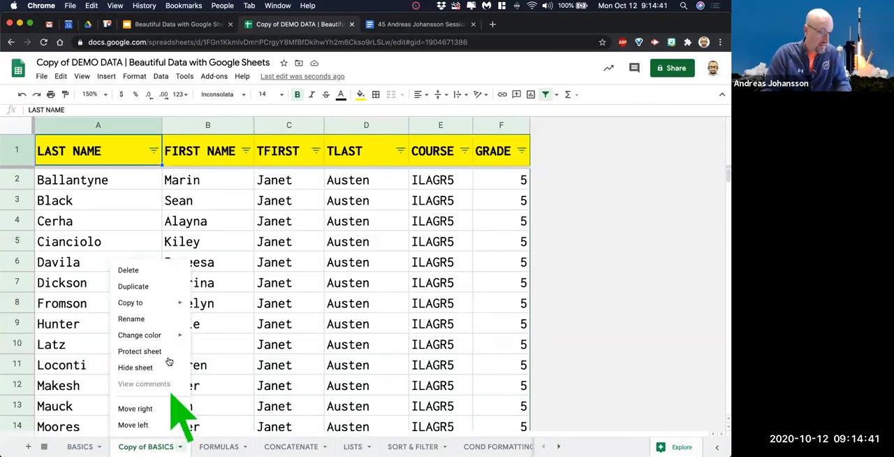
pyautogui.click(130, 271)
pyautogui.click(474, 277)
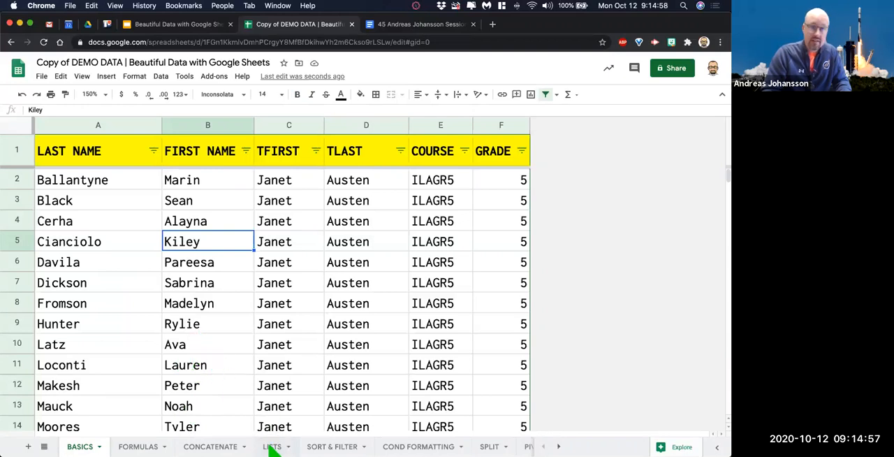
# On the LISTS sheet, auto-fill the number series 1, 2, 3 in column A down to row 64.
pyautogui.click(271, 446)
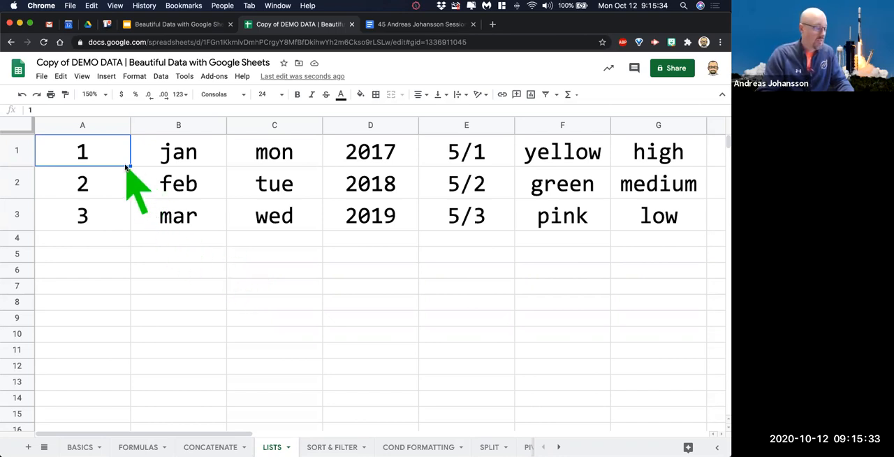
pyautogui.click(85, 241)
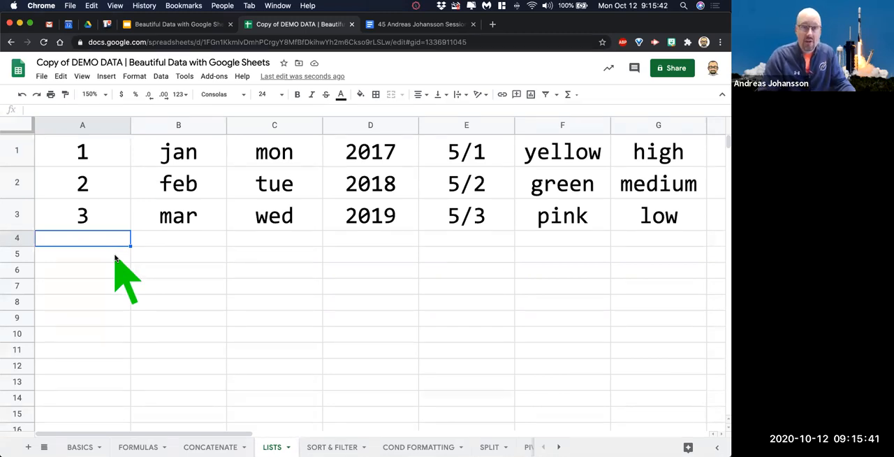
pyautogui.moveTo(94, 157); pyautogui.dragTo(111, 220)
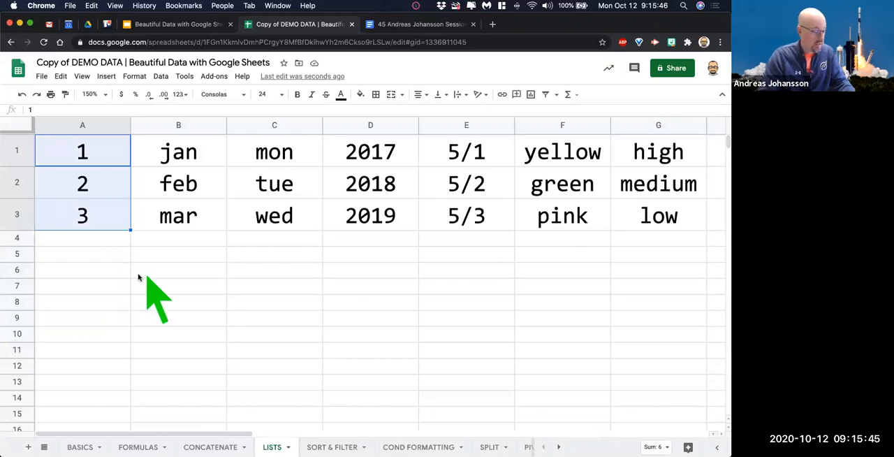
pyautogui.click(172, 271)
pyautogui.moveTo(110, 160); pyautogui.dragTo(109, 229)
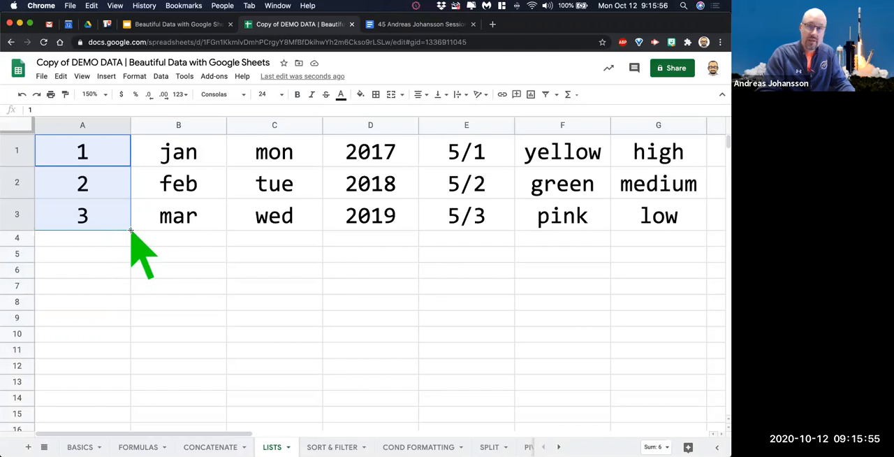
pyautogui.moveTo(130, 229); pyautogui.dragTo(104, 399)
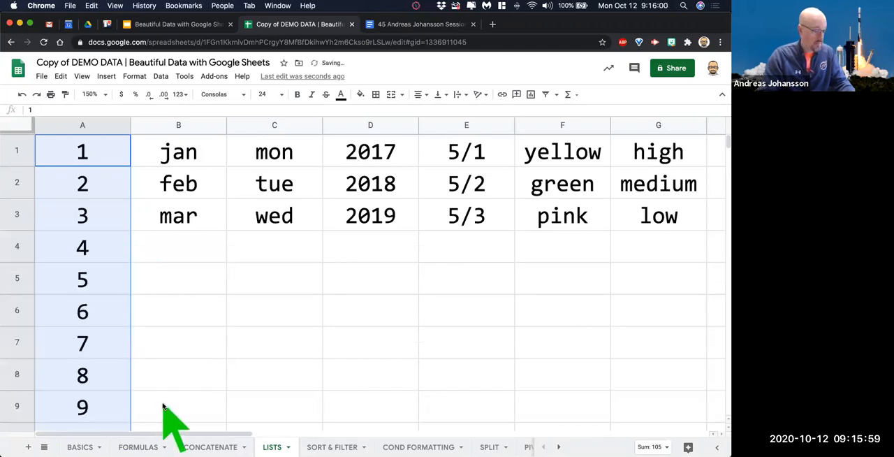
pyautogui.scroll(-5, 168, 413)
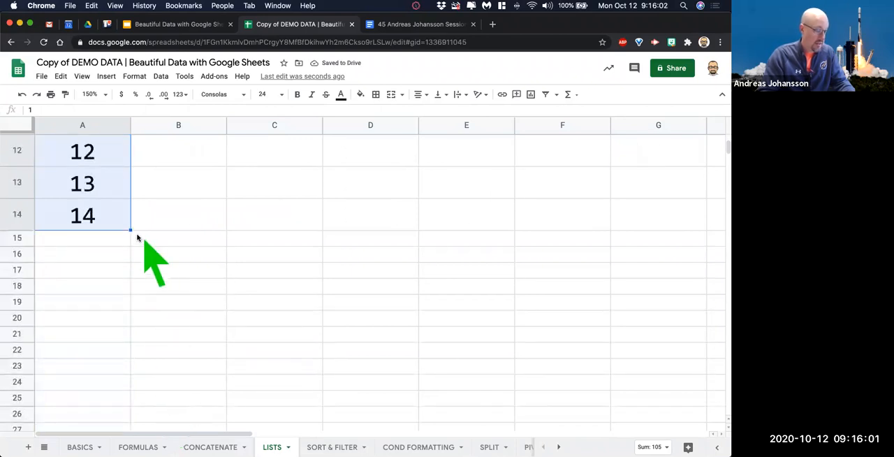
pyautogui.moveTo(130, 230); pyautogui.dragTo(111, 437)
pyautogui.scroll(15, 291, 319)
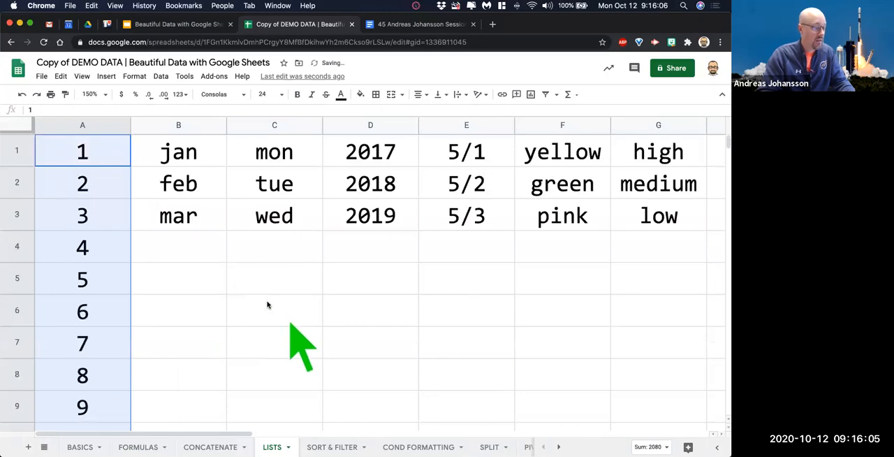
# Auto-fill the month series in column B down to row 19 and the weekday series in column C down to row 21.
pyautogui.click(204, 162)
pyautogui.moveTo(226, 229); pyautogui.dragTo(230, 389)
pyautogui.scroll(5, 267, 333)
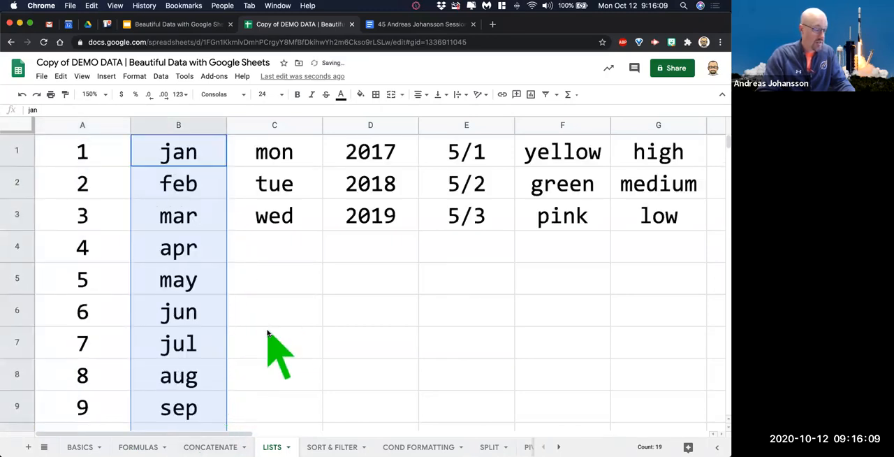
pyautogui.click(275, 276)
pyautogui.moveTo(286, 155); pyautogui.dragTo(301, 440)
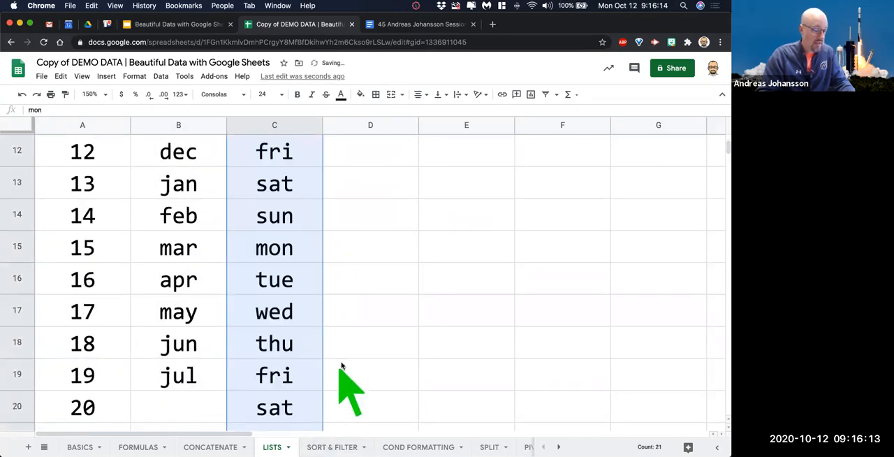
pyautogui.scroll(5, 359, 363)
# Auto-fill the year series starting at 2017 in column D down to row 18.
pyautogui.moveTo(395, 159); pyautogui.dragTo(408, 440)
pyautogui.scroll(4, 461, 321)
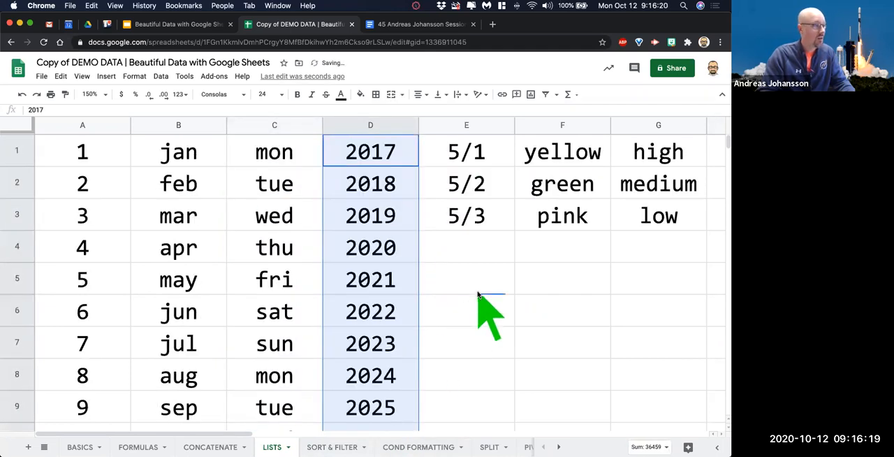
pyautogui.click(469, 288)
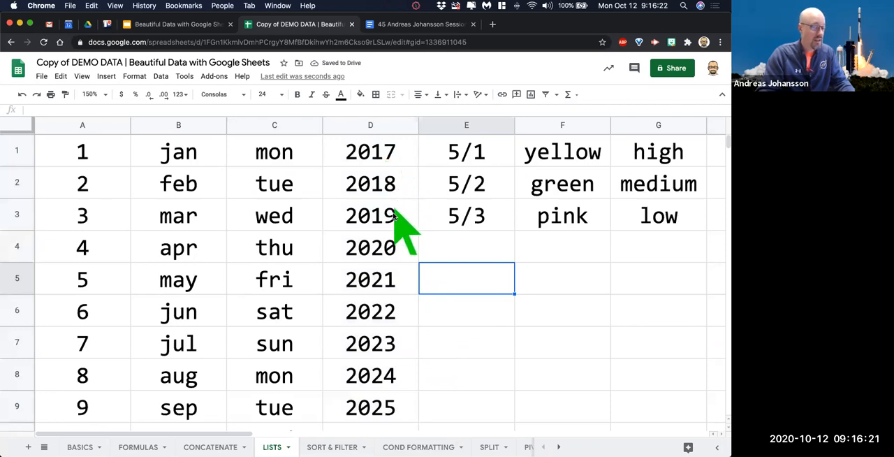
# Auto-fill the date series in column E down to 5/13 and check the full date stored in E1.
pyautogui.moveTo(475, 161); pyautogui.dragTo(521, 373)
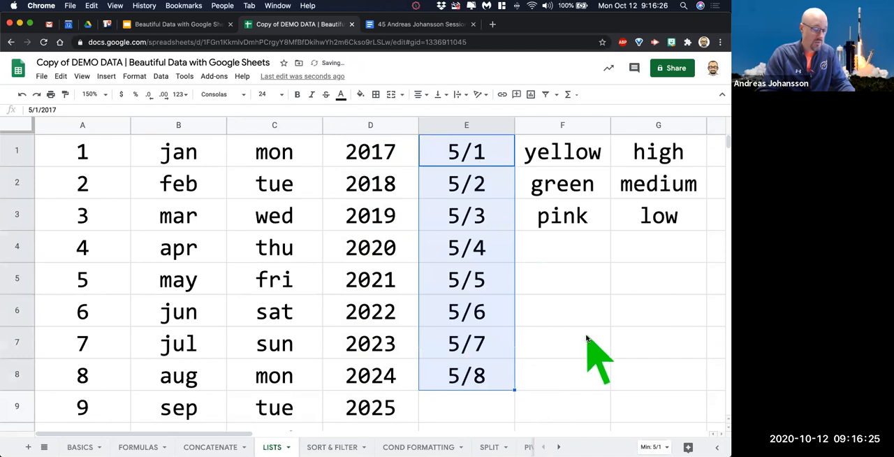
pyautogui.scroll(-3, 584, 335)
pyautogui.moveTo(514, 230); pyautogui.dragTo(504, 383)
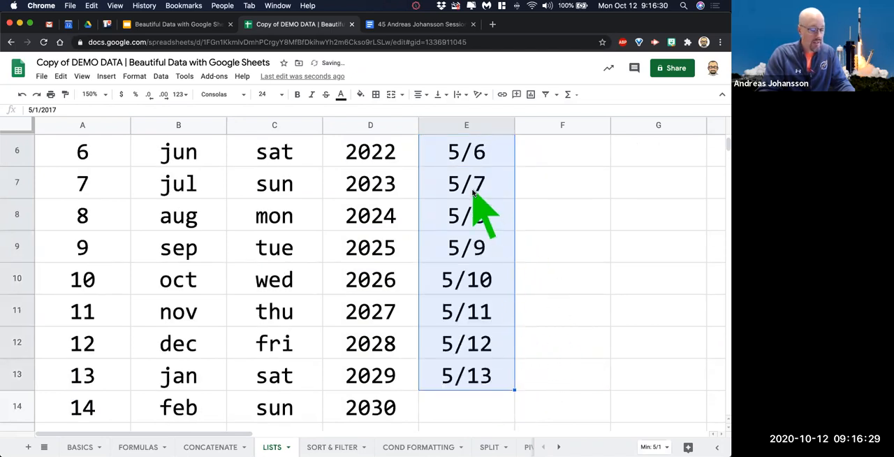
pyautogui.scroll(3, 470, 251)
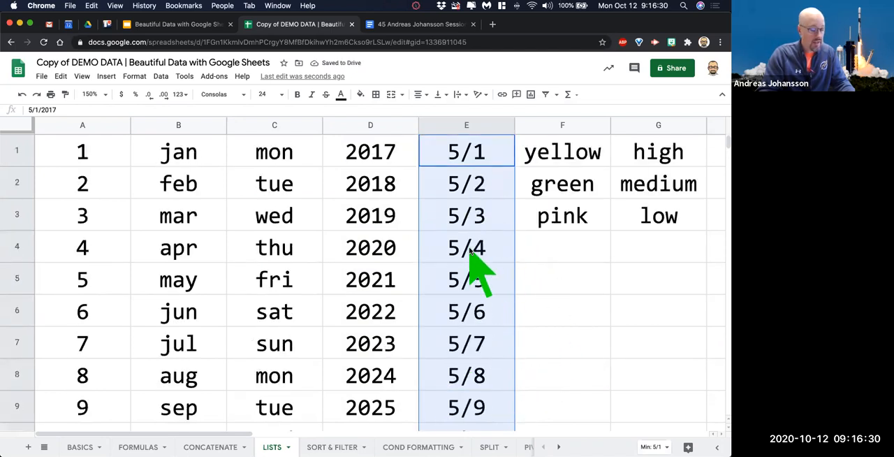
pyautogui.click(469, 159)
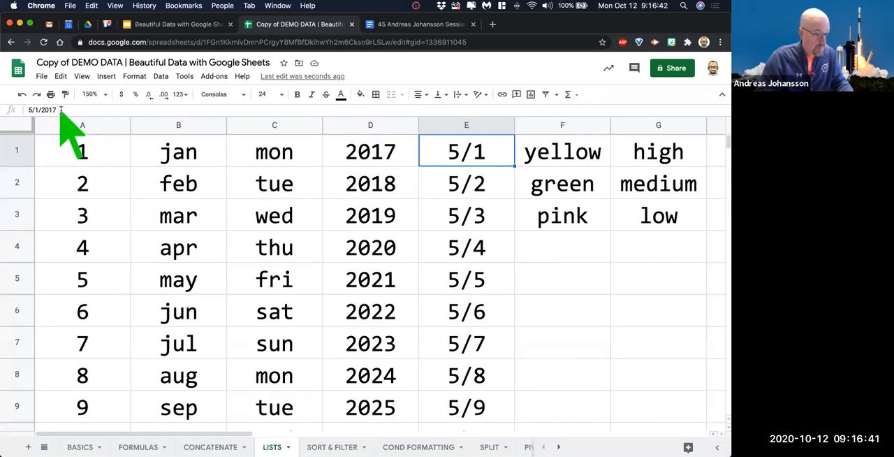
pyautogui.click(573, 260)
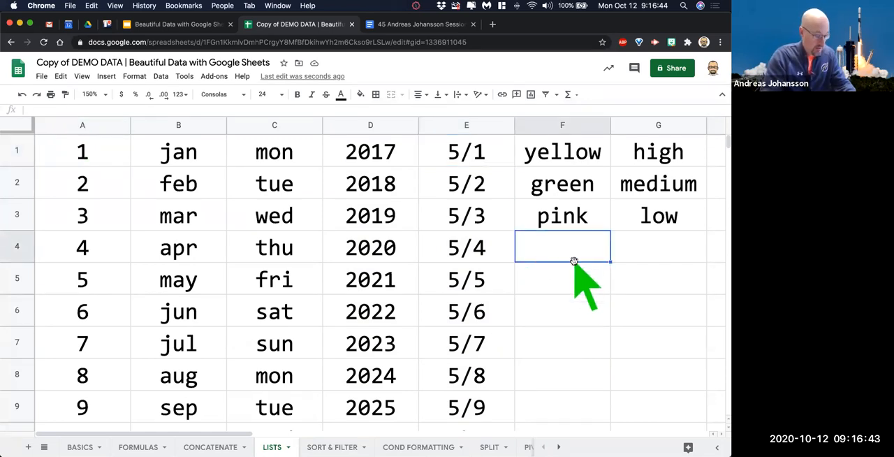
# Enter the date 10/12 in F4, check the full date stored in the cell, and clear it.
pyautogui.write('10/12')
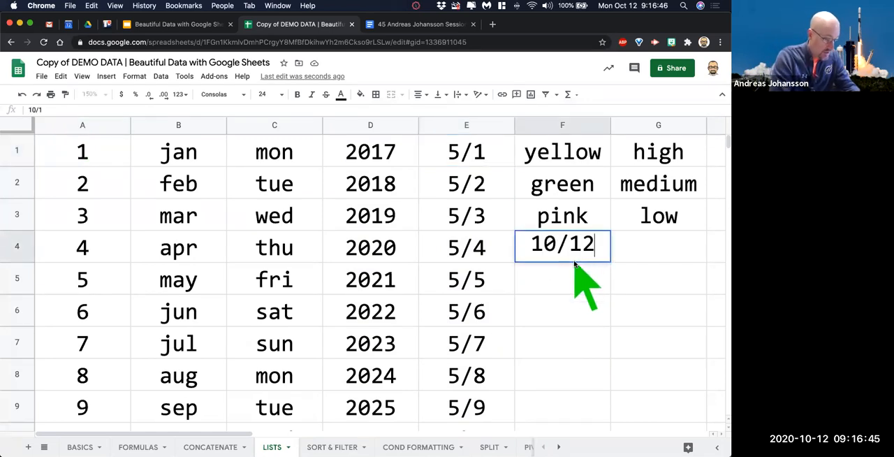
pyautogui.press('Return')
pyautogui.click(573, 250)
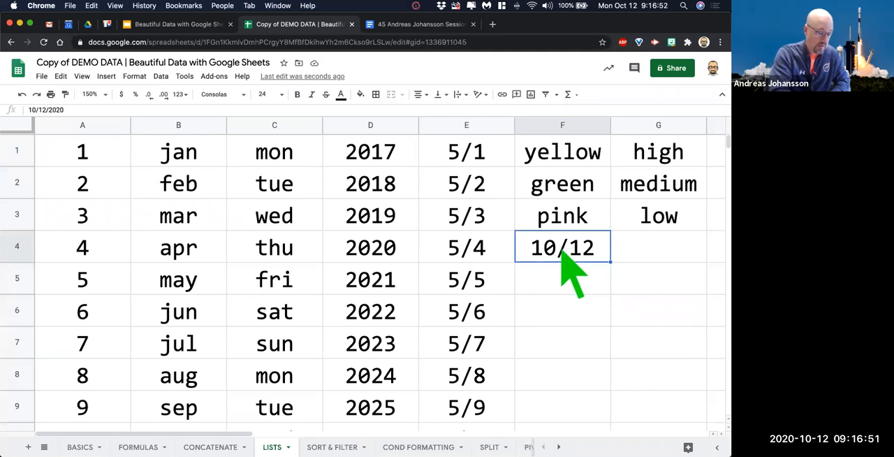
pyautogui.press('Delete')
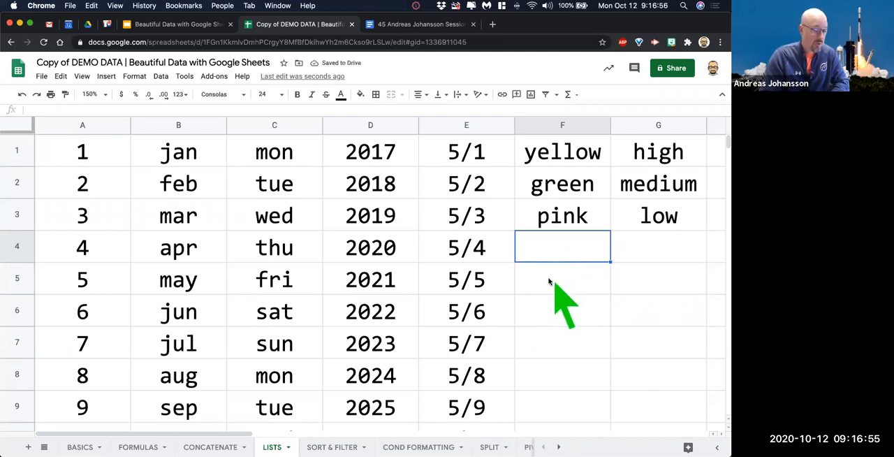
# Enter =now() in F5 and widen column F to show more of the date and time.
pyautogui.click(558, 283)
pyautogui.write('=now()')
pyautogui.press('Return')
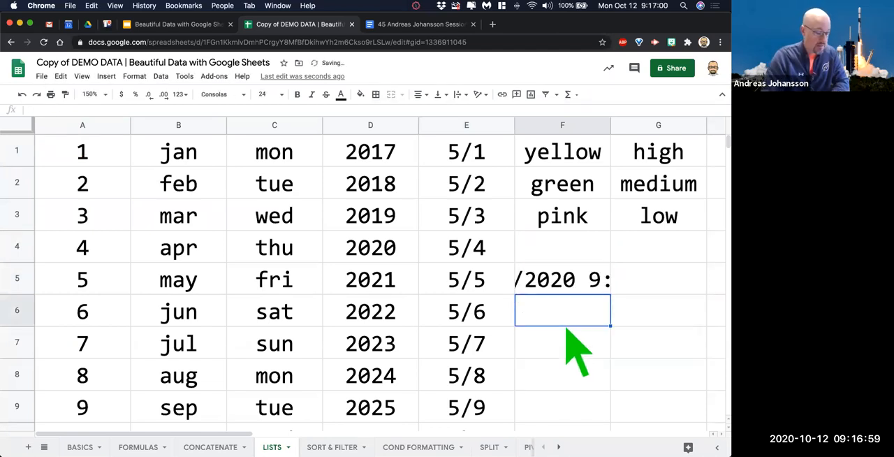
pyautogui.moveTo(611, 124); pyautogui.dragTo(686, 125)
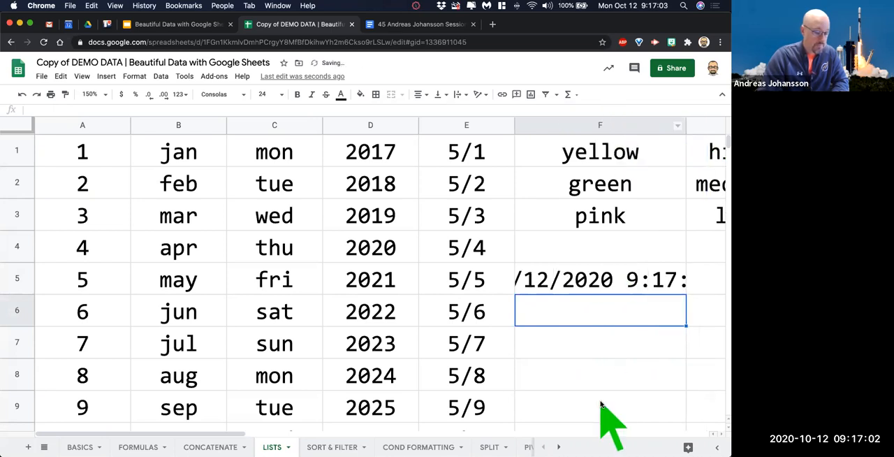
# Clear the NOW formula from F5 and narrow column F.
pyautogui.click(579, 274)
pyautogui.press('Delete')
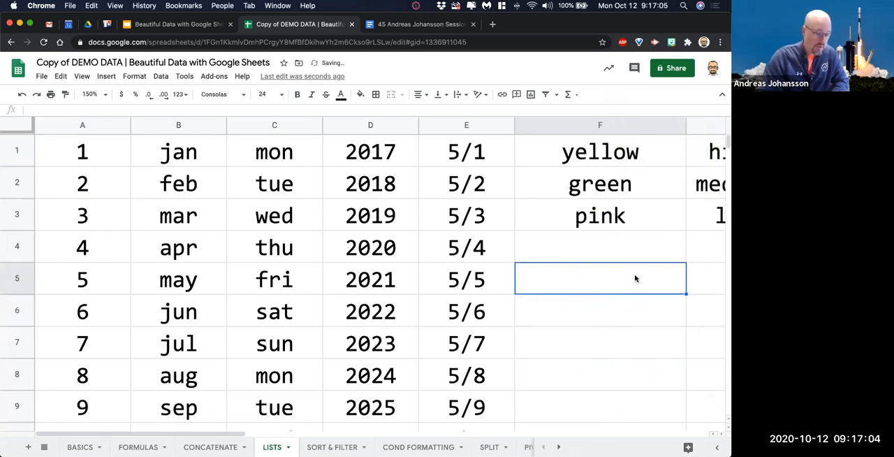
pyautogui.click(680, 127)
pyautogui.moveTo(681, 129); pyautogui.dragTo(622, 130)
# Auto-fill the yellow, green, pink pattern in column F and the high, medium, low pattern in column G down to row 8.
pyautogui.click(613, 318)
pyautogui.moveTo(576, 155); pyautogui.dragTo(621, 376)
pyautogui.moveTo(667, 161); pyautogui.dragTo(703, 367)
pyautogui.hscroll(3, 563, 300)
pyautogui.hscroll(-3, 559, 293)
pyautogui.click(539, 255)
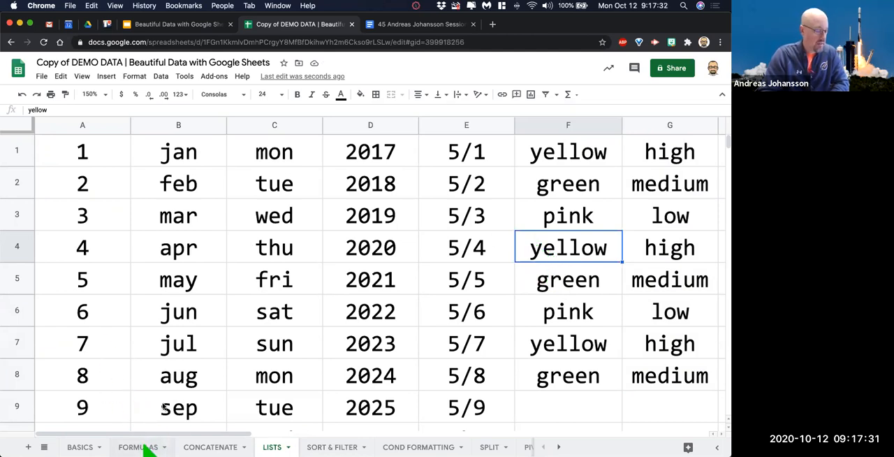
# Open the FORMULAS sheet and look over its number columns down to the FORMULA row.
pyautogui.click(145, 445)
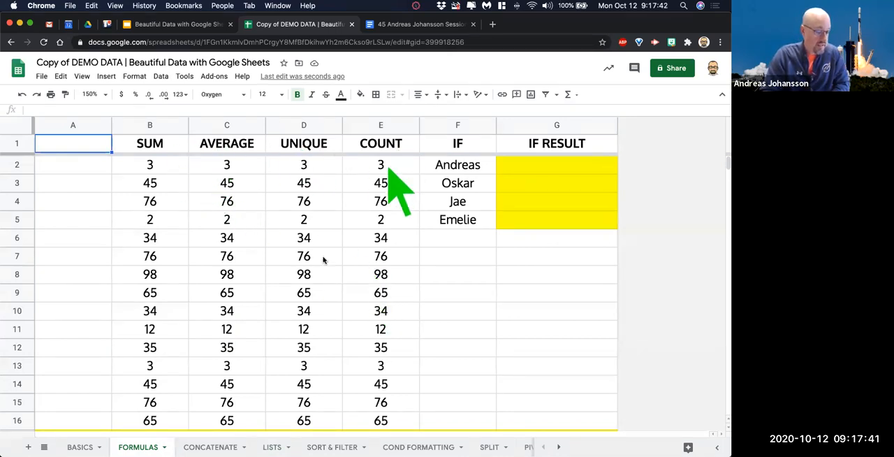
pyautogui.scroll(-4, 322, 260)
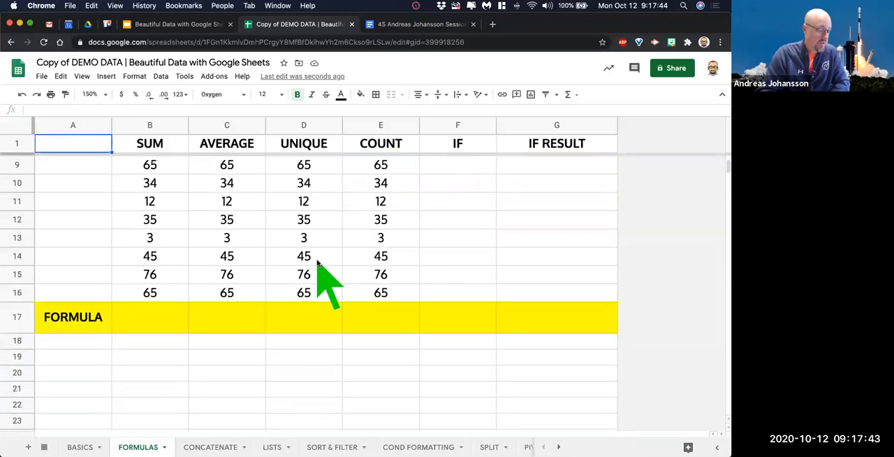
pyautogui.click(144, 322)
pyautogui.scroll(4, 160, 349)
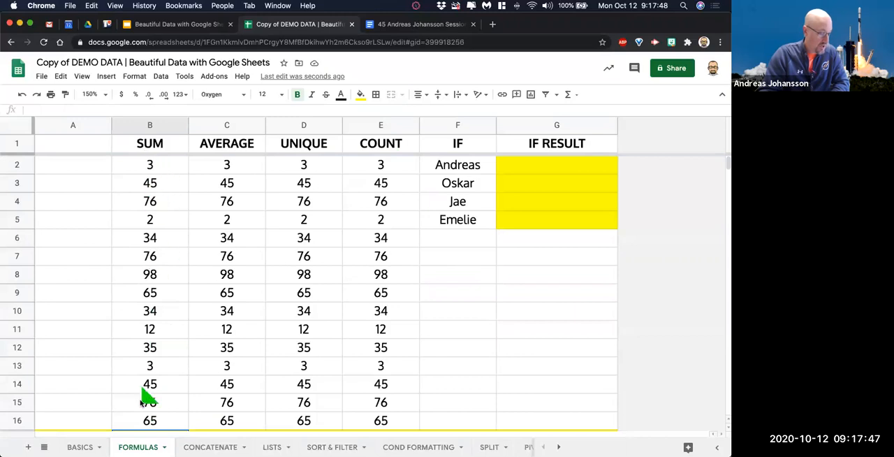
pyautogui.scroll(-2, 155, 297)
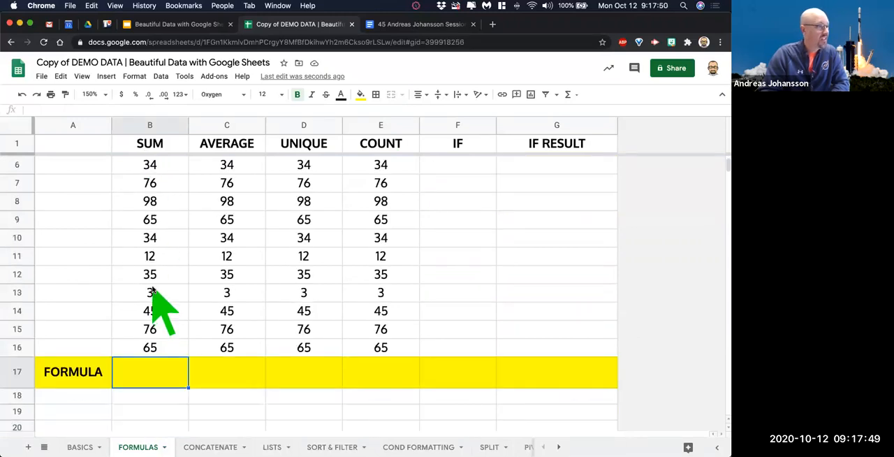
pyautogui.scroll(4, 152, 300)
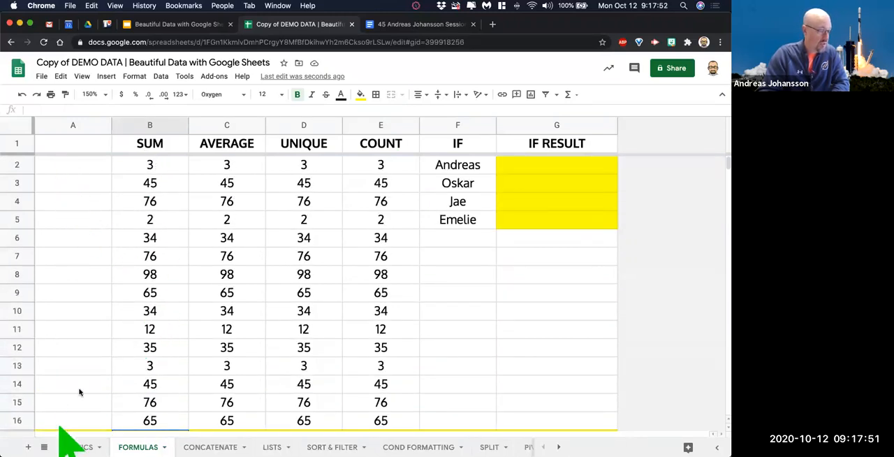
# Enter four sample first names in A2:A5 and auto-fill them down to A16.
pyautogui.click(73, 166)
pyautogui.write('john')
pyautogui.press('Return')
pyautogui.write('caleb')
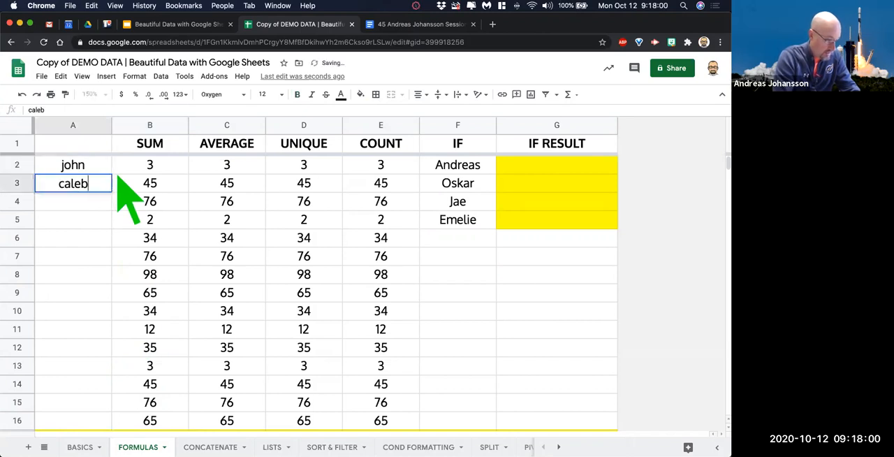
pyautogui.press('Return')
pyautogui.write('susie')
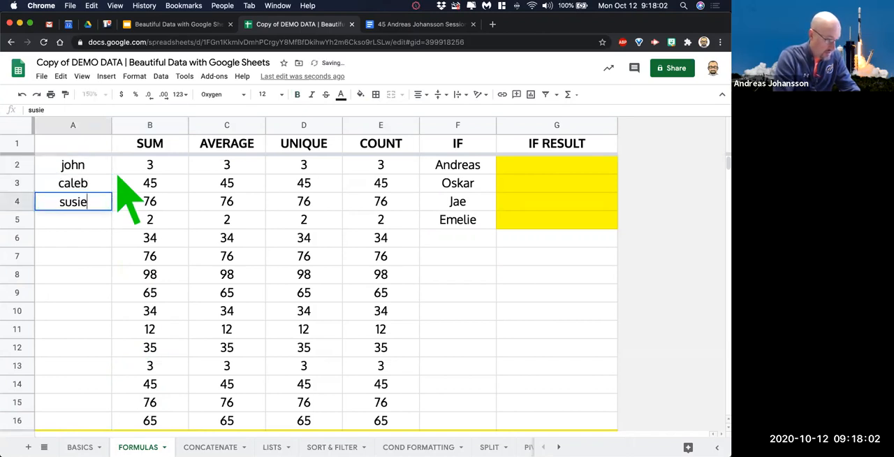
pyautogui.press('Return')
pyautogui.write('calvi')
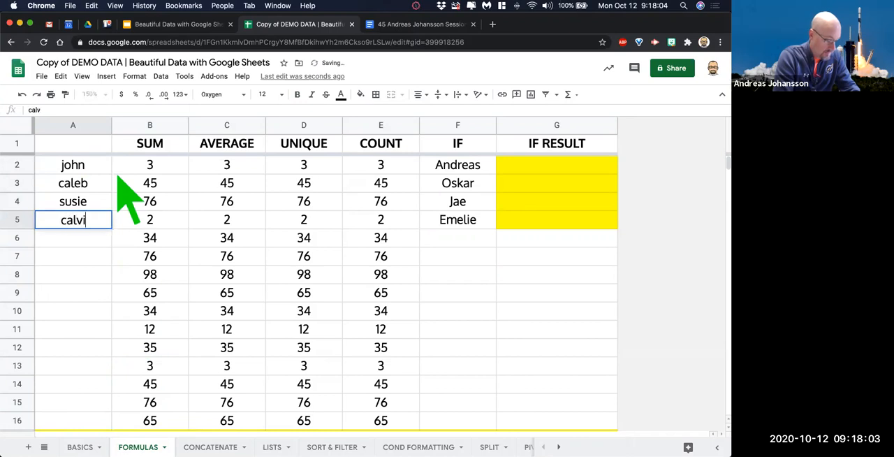
pyautogui.write('n')
pyautogui.press('Return')
pyautogui.moveTo(87, 167); pyautogui.dragTo(97, 423)
pyautogui.moveTo(101, 347); pyautogui.dragTo(101, 366)
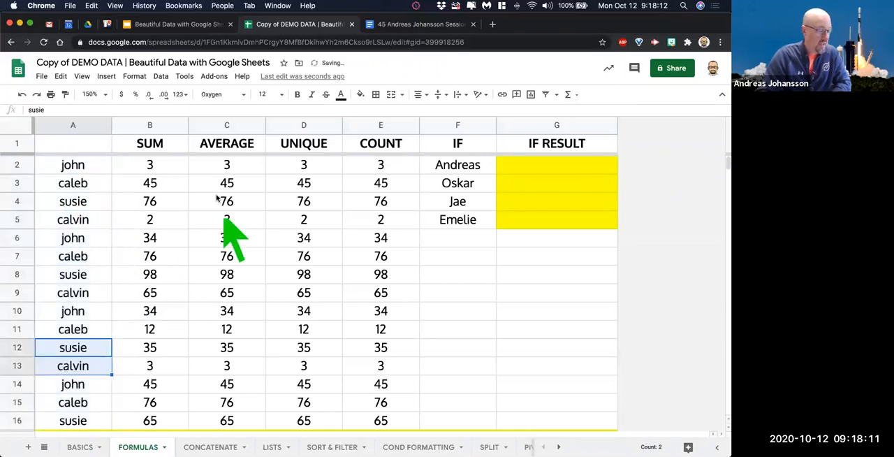
# Total the SUM column in B17 with a SUM formula over B2:B16.
pyautogui.scroll(-3, 220, 192)
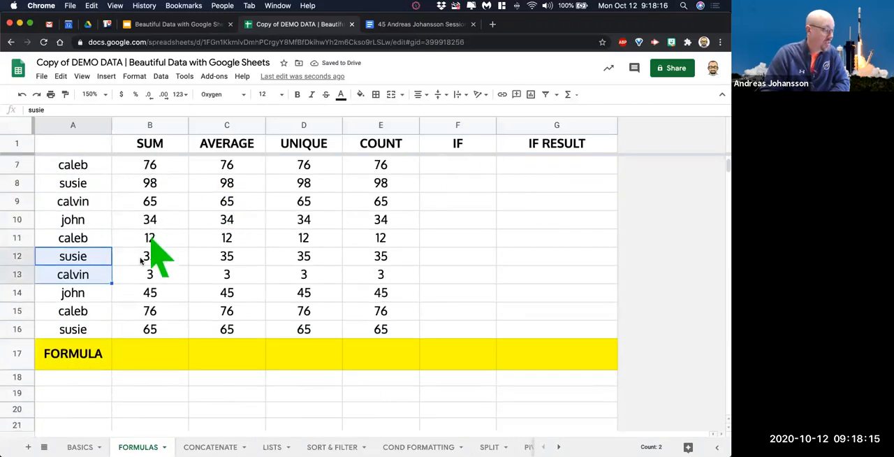
pyautogui.click(155, 355)
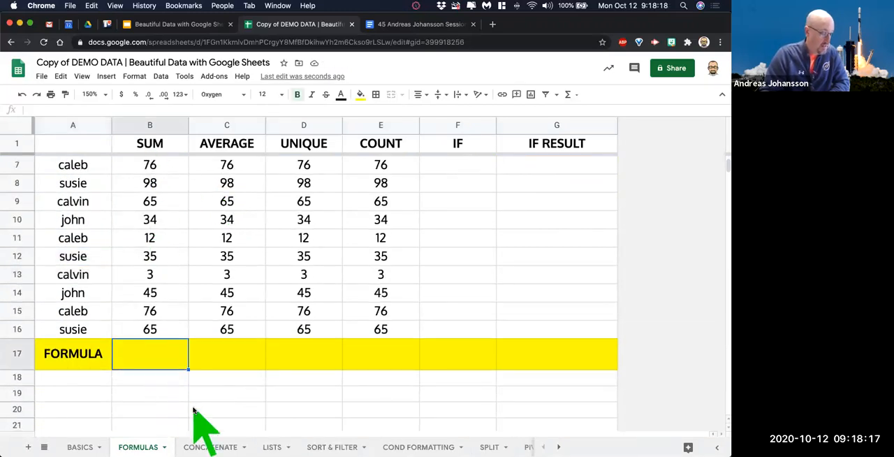
pyautogui.write('=')
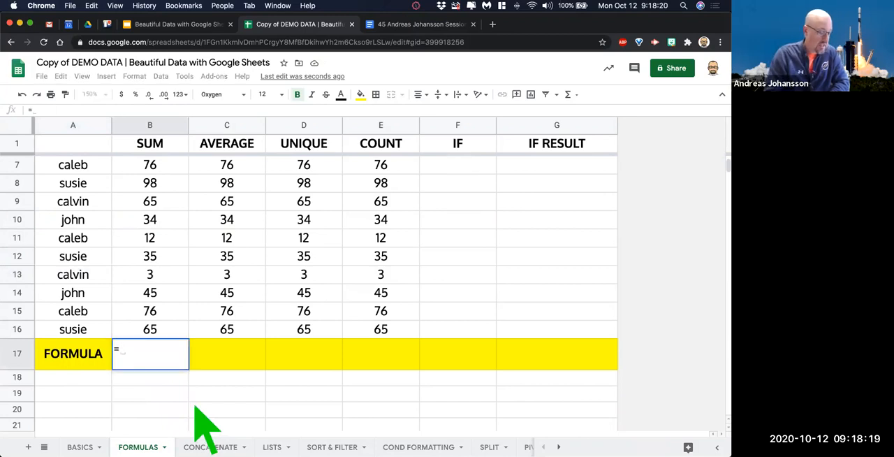
pyautogui.press('BackSpace')
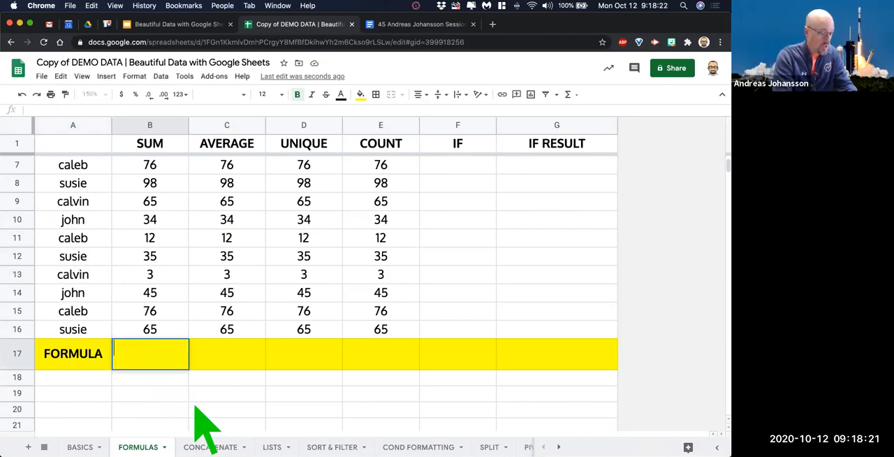
pyautogui.write('=')
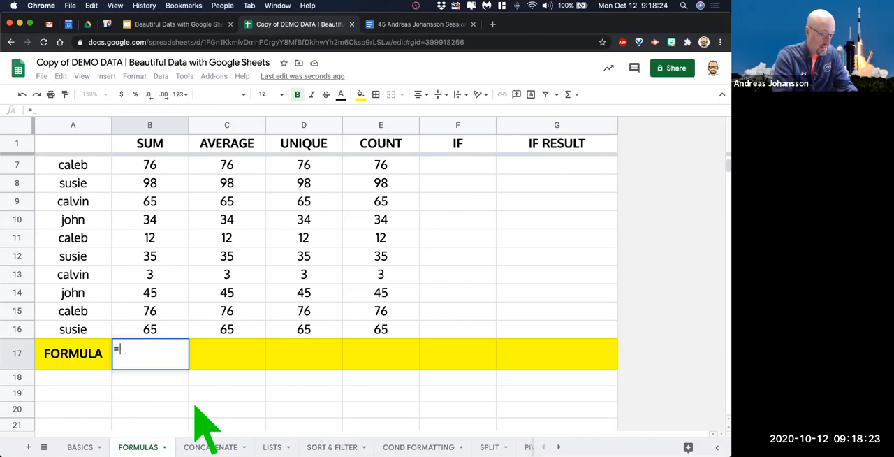
pyautogui.write('sum')
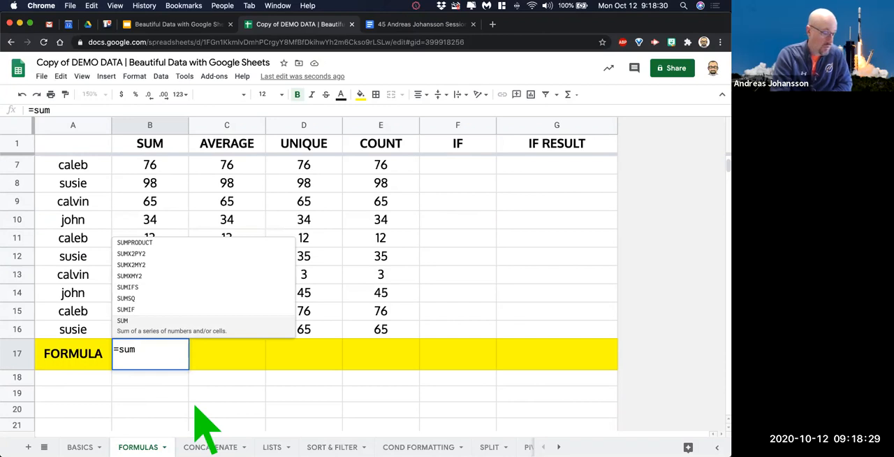
pyautogui.press('Tab')
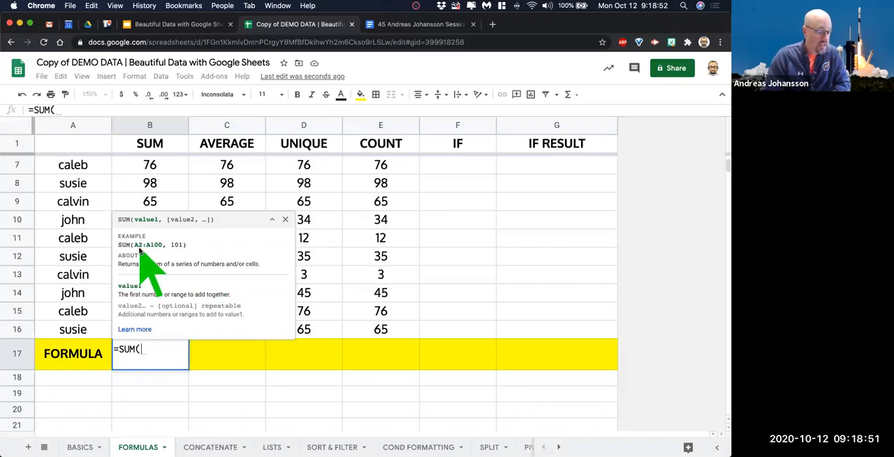
pyautogui.scroll(3, 169, 160)
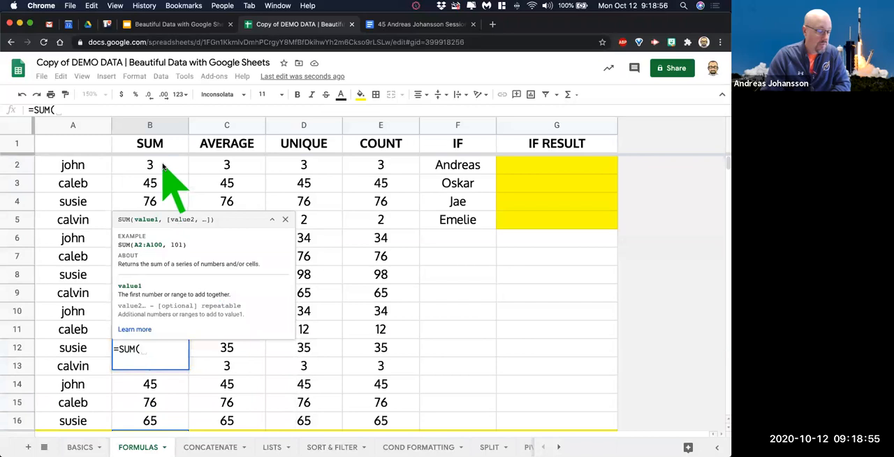
pyautogui.moveTo(163, 166); pyautogui.dragTo(163, 373)
pyautogui.moveTo(159, 293); pyautogui.dragTo(162, 294)
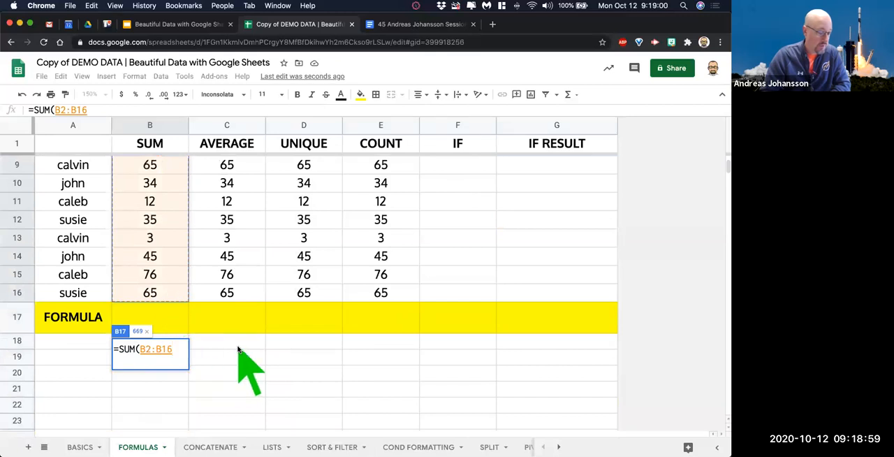
pyautogui.press('Return')
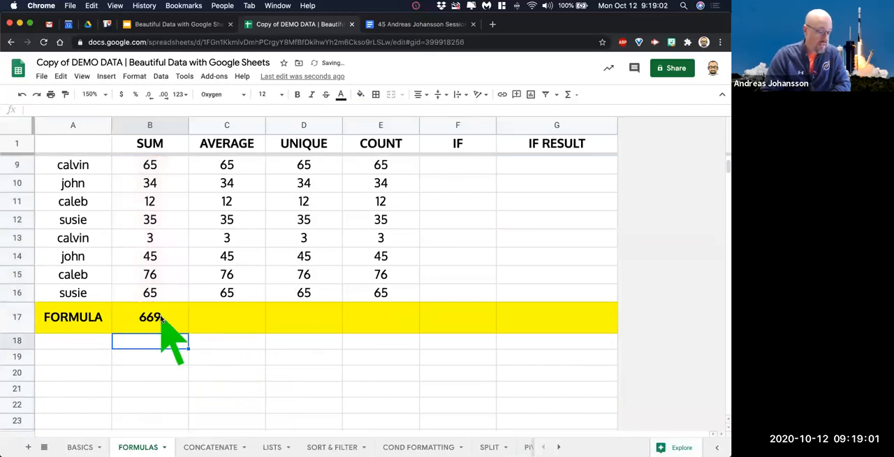
pyautogui.click(167, 319)
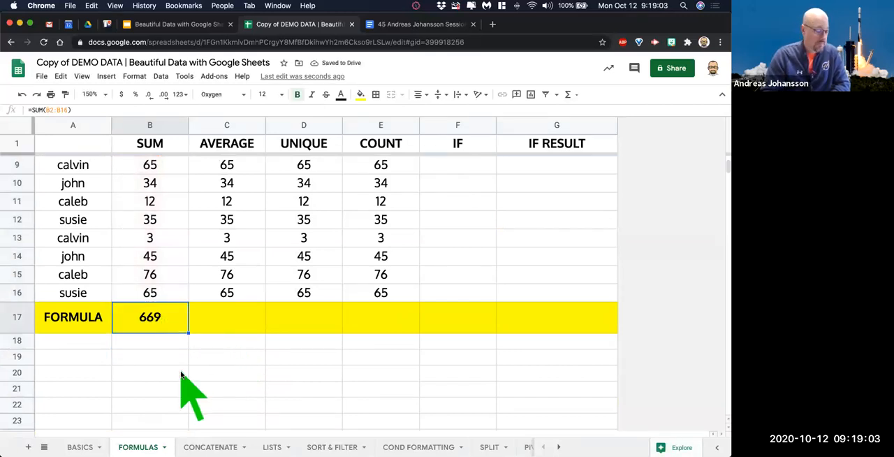
# Change B13 to 76 and B11 to 43 to test the SUM formula.
pyautogui.click(155, 240)
pyautogui.write('76')
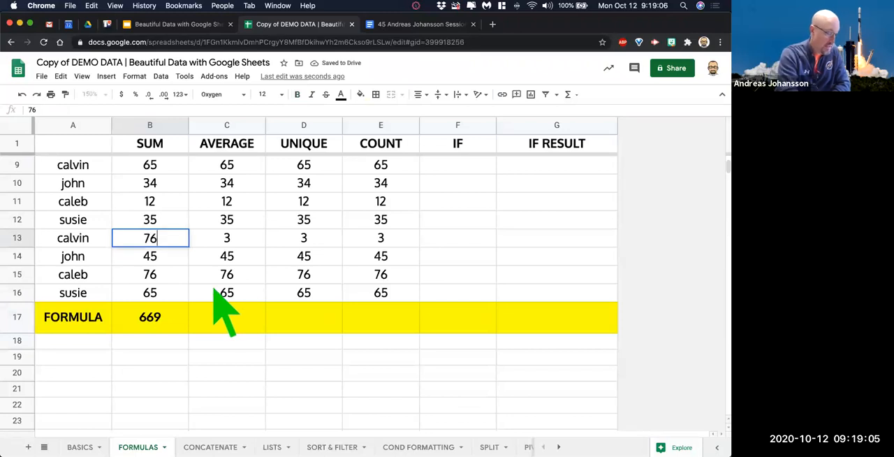
pyautogui.press('Return')
pyautogui.click(159, 206)
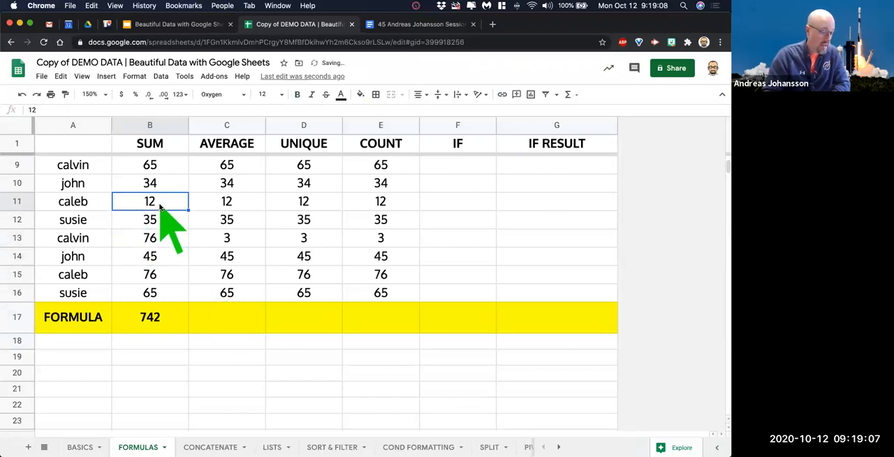
pyautogui.write('43')
pyautogui.press('Return')
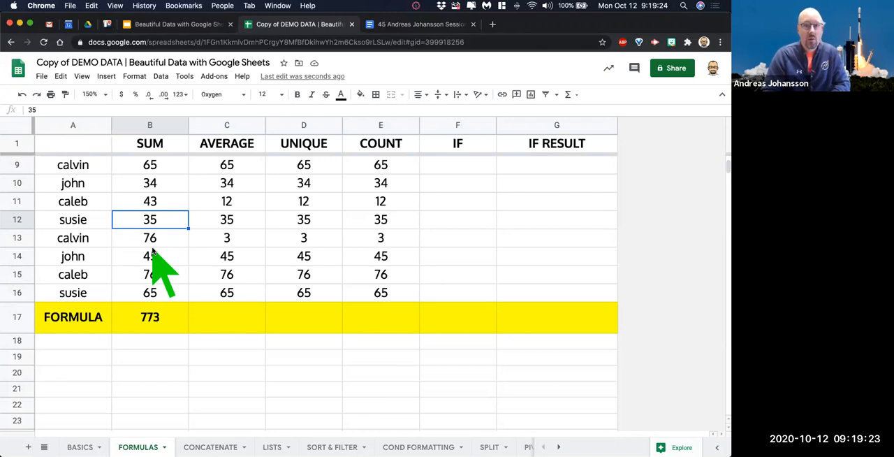
# Calculate the average of the AVERAGE column in C17 with an AVERAGE formula over C2:C16.
pyautogui.scroll(3, 215, 286)
pyautogui.click(231, 126)
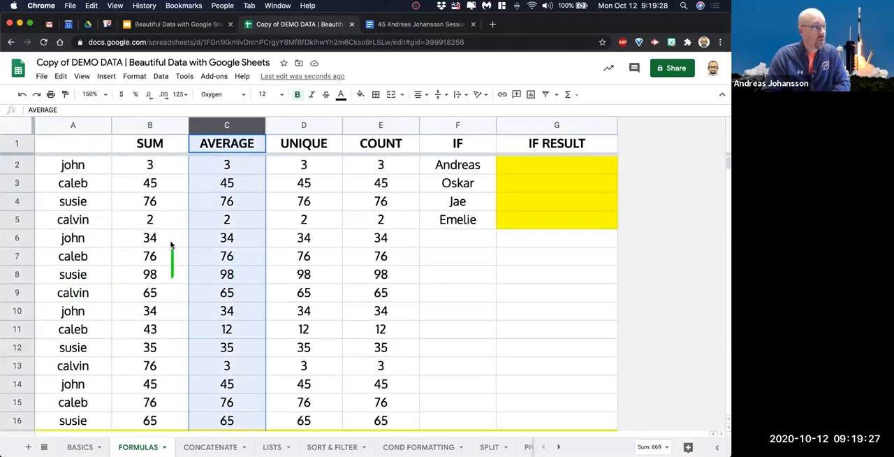
pyautogui.scroll(-5, 234, 199)
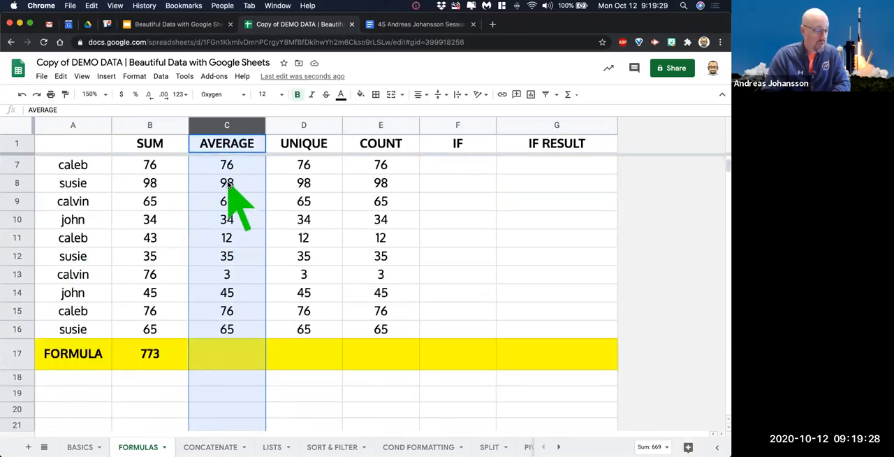
pyautogui.click(232, 341)
pyautogui.write('=')
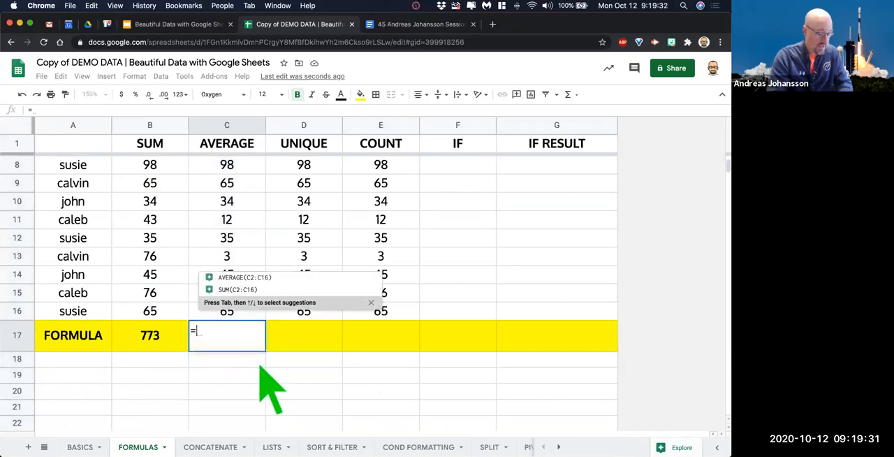
pyautogui.write('aver')
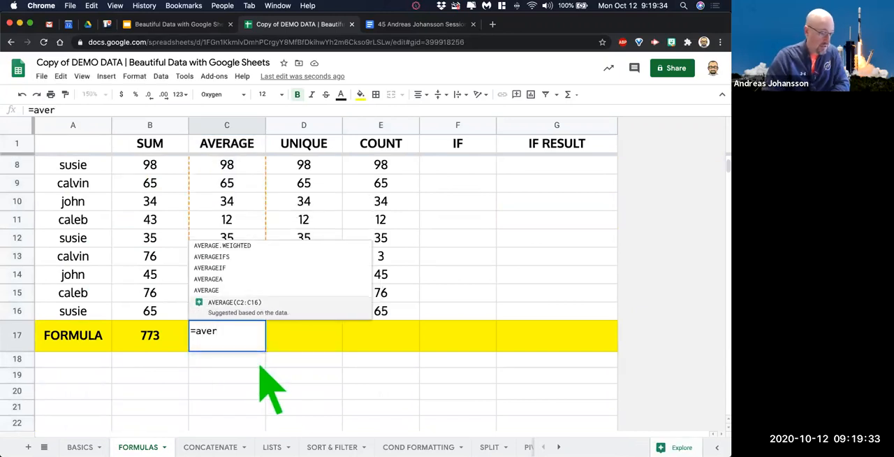
pyautogui.click(239, 308)
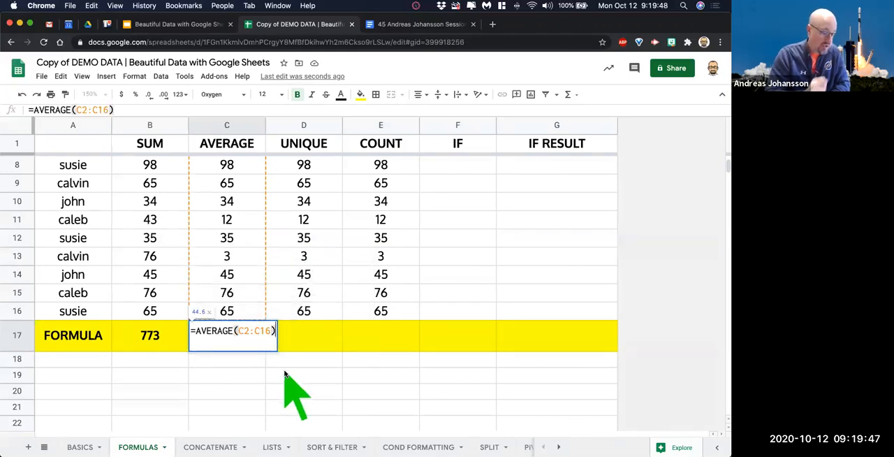
pyautogui.press('Return')
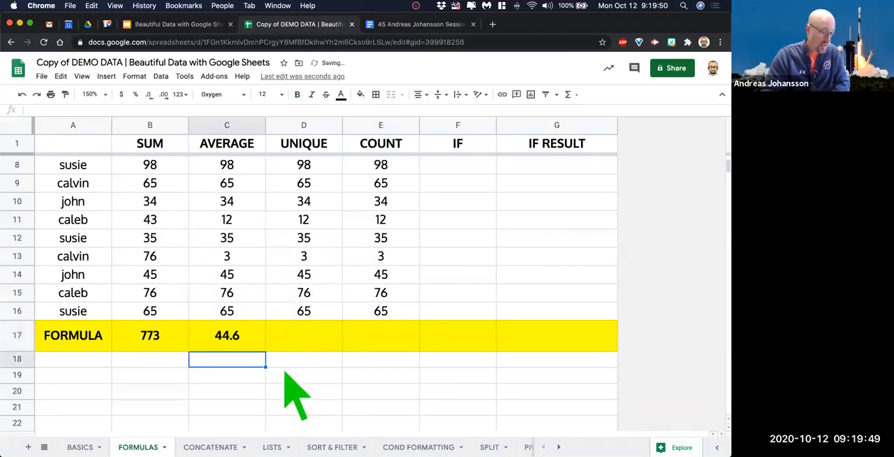
# Test the AVERAGE formula by setting C9 to 765 and finally to 54.
pyautogui.click(239, 183)
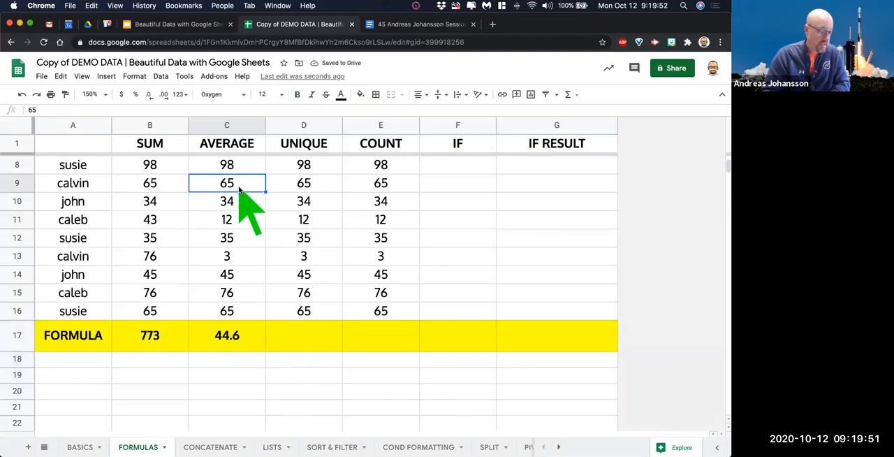
pyautogui.write('765')
pyautogui.press('Return')
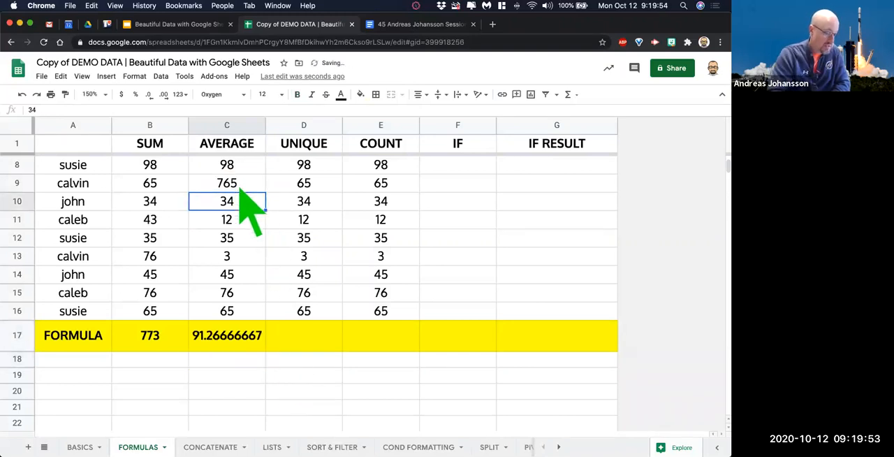
pyautogui.click(237, 184)
pyautogui.write('54')
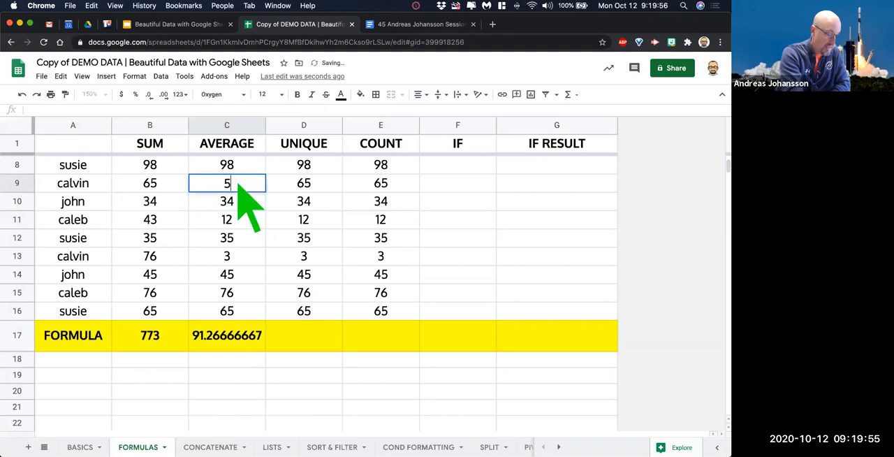
pyautogui.press('Return')
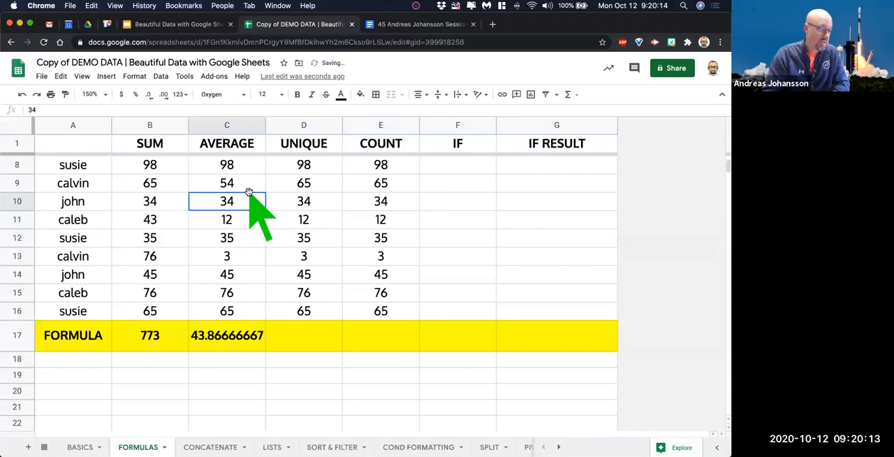
# List the distinct values of the UNIQUE column from D17 down with a UNIQUE formula over D2:D16.
pyautogui.click(331, 340)
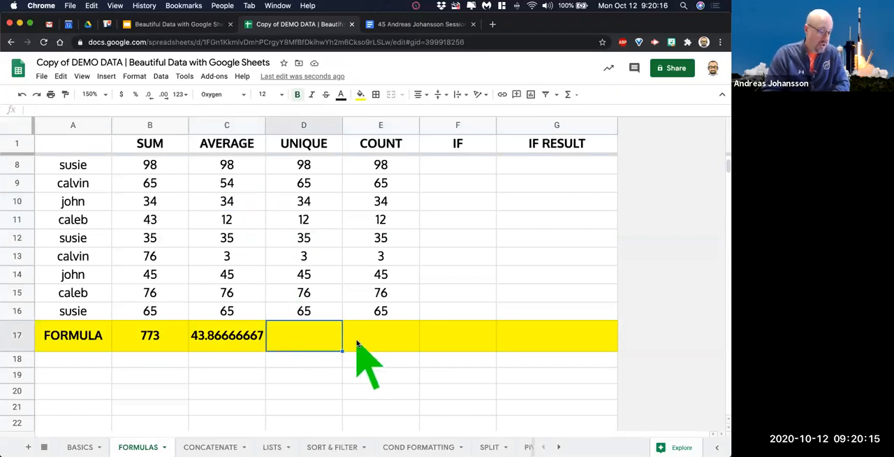
pyautogui.write('=uni')
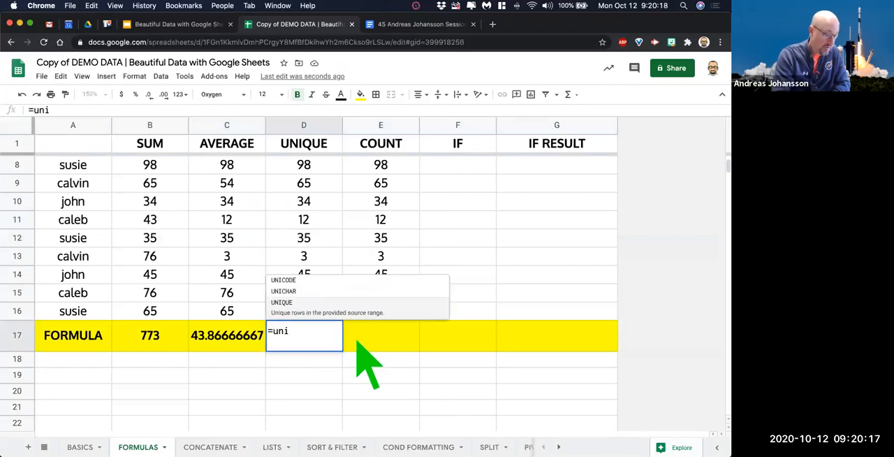
pyautogui.press('Tab')
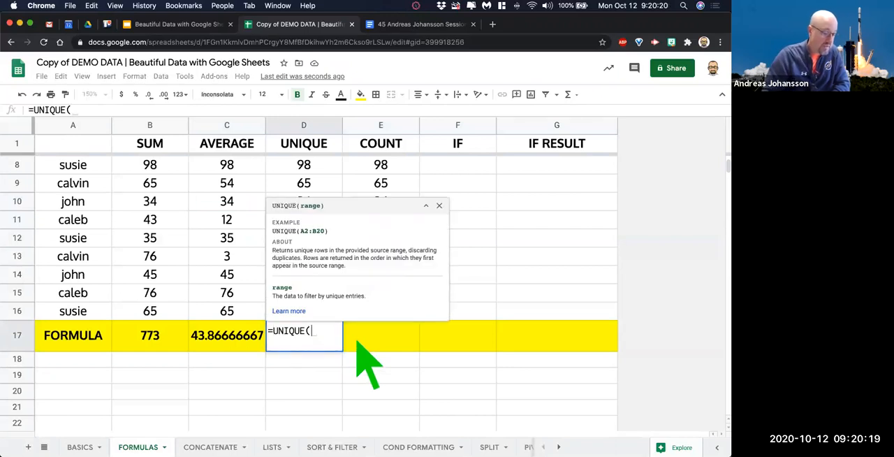
pyautogui.scroll(3, 329, 190)
pyautogui.moveTo(314, 165); pyautogui.dragTo(312, 280)
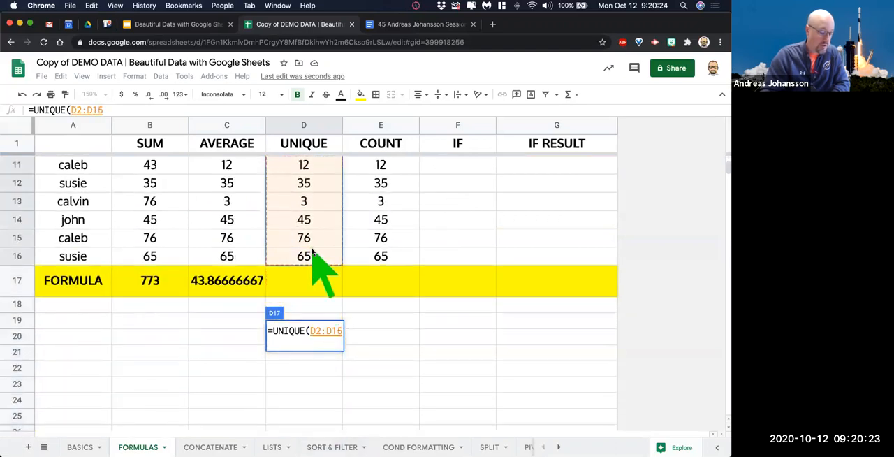
pyautogui.press('Return')
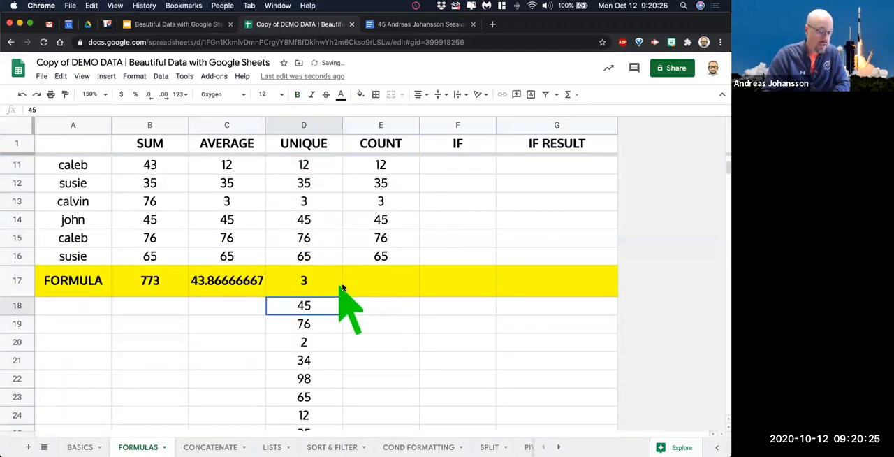
pyautogui.scroll(-3, 363, 307)
pyautogui.scroll(2, 349, 318)
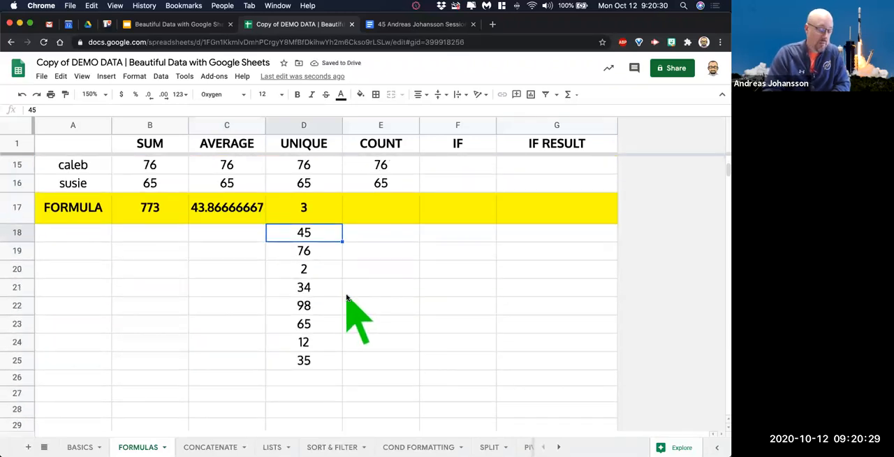
pyautogui.scroll(2, 346, 297)
pyautogui.scroll(3, 349, 300)
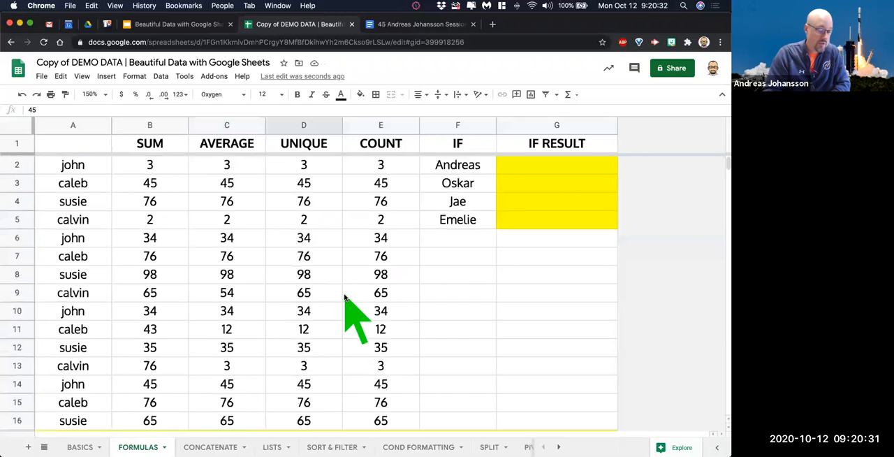
# Count the numeric entries of the COUNT column in E17 with a COUNT formula over E2:E16.
pyautogui.scroll(-3, 383, 308)
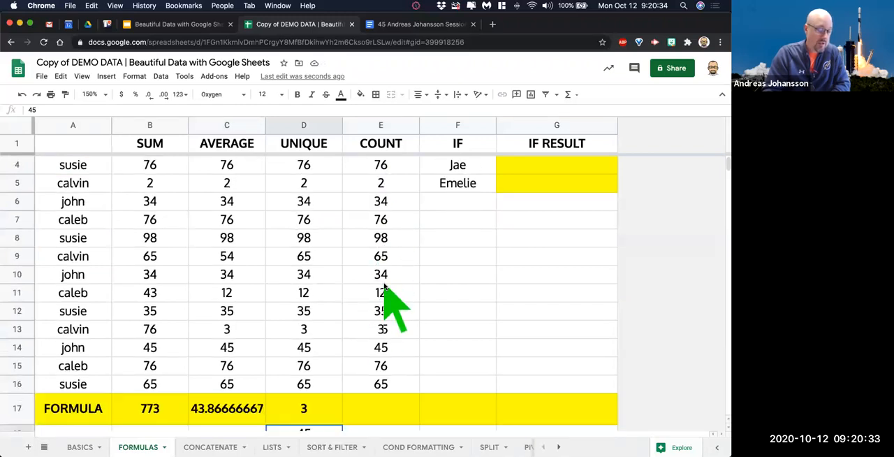
pyautogui.click(392, 354)
pyautogui.write('=count')
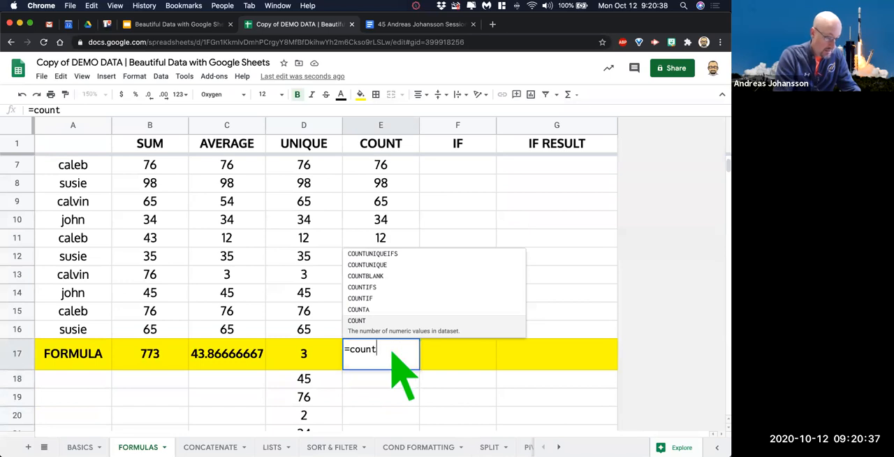
pyautogui.press('Tab')
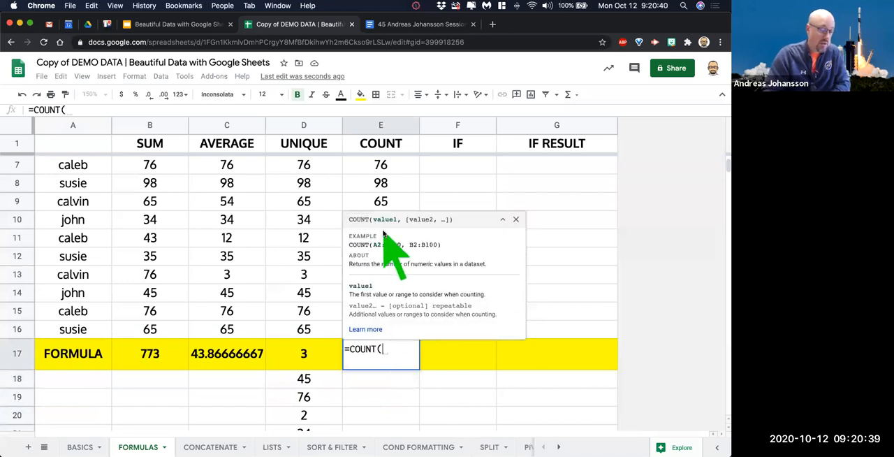
pyautogui.scroll(3, 394, 181)
pyautogui.moveTo(385, 165); pyautogui.dragTo(384, 293)
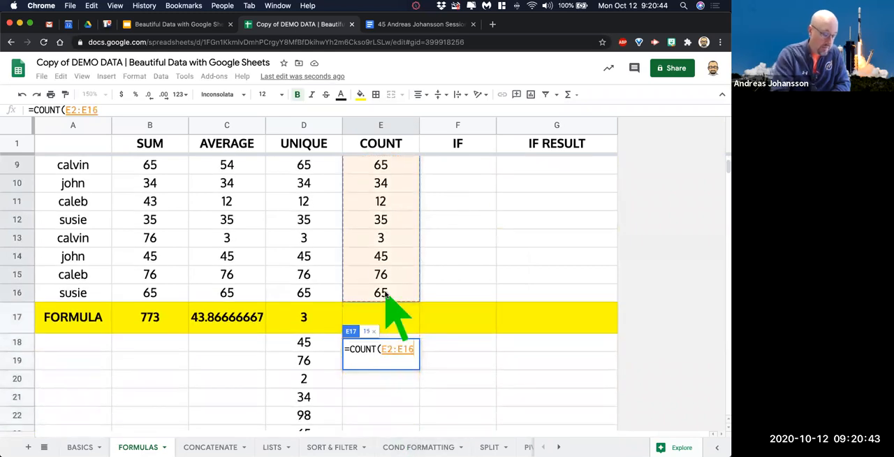
pyautogui.press('Return')
pyautogui.click(396, 323)
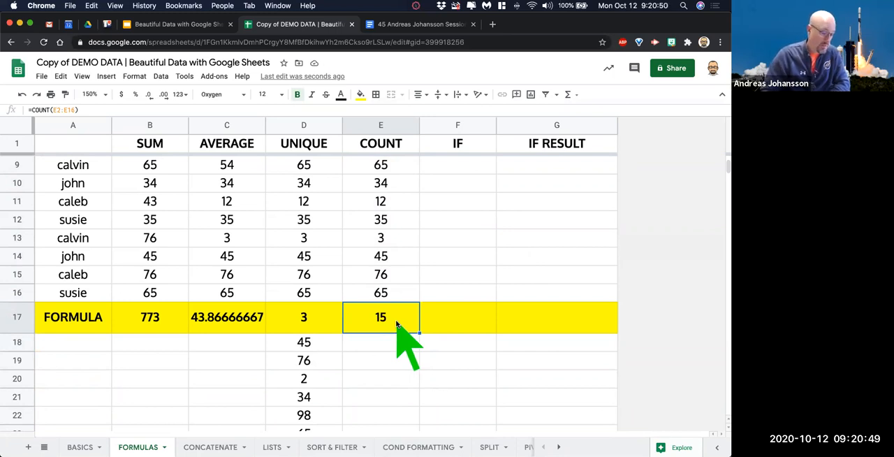
pyautogui.scroll(3, 472, 349)
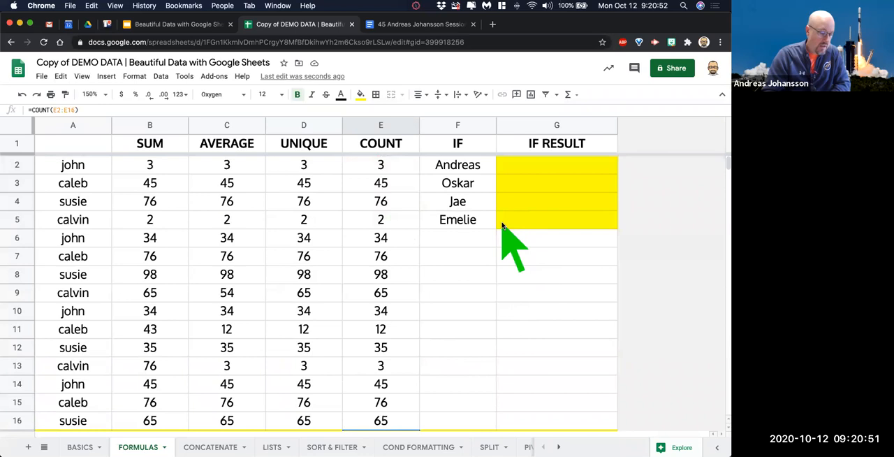
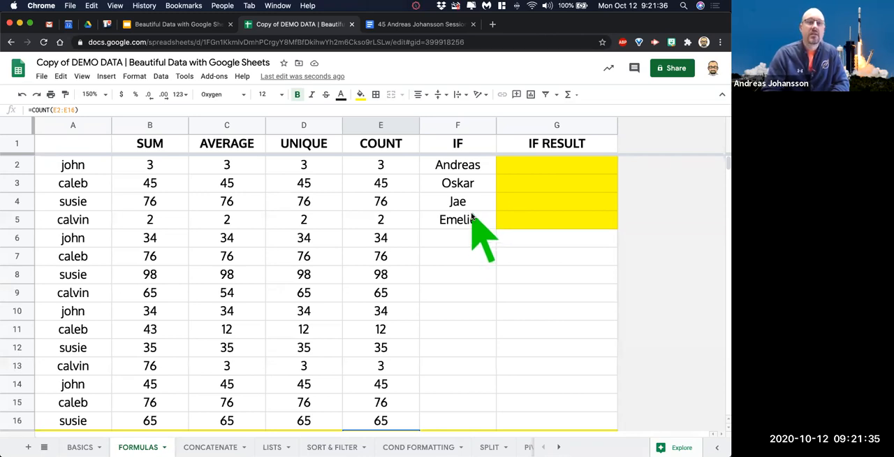
# Insert a row above row 1 on the CONCATENATE sheet.
pyautogui.click(207, 447)
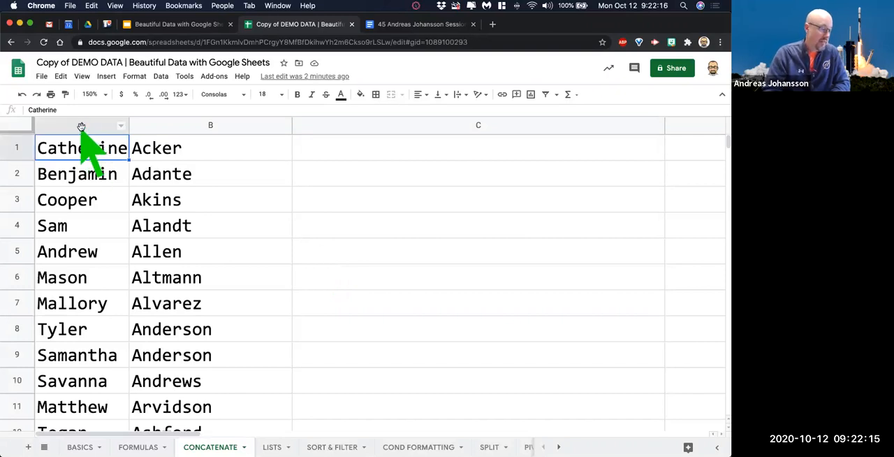
pyautogui.rightClick(26, 145)
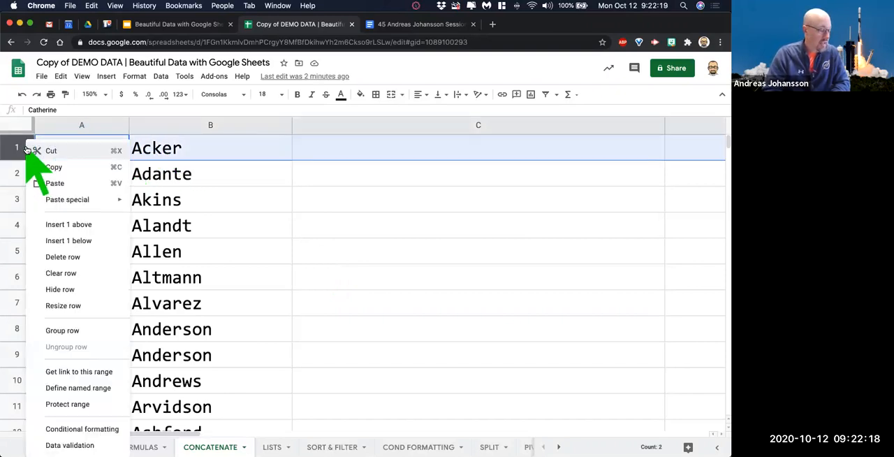
pyautogui.click(87, 224)
# Enter the headers FIRST NAME in A1, LAST NAME in B1 and "LAST, FIRST" in C1.
pyautogui.click(96, 147)
pyautogui.write('FIRST NAMW')
pyautogui.press('BackSpace')
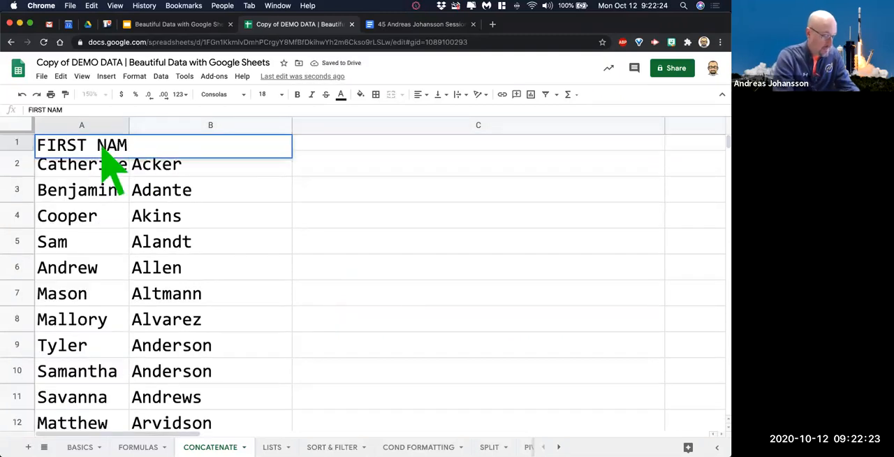
pyautogui.write('E')
pyautogui.press('Tab')
pyautogui.write('LAST NAME')
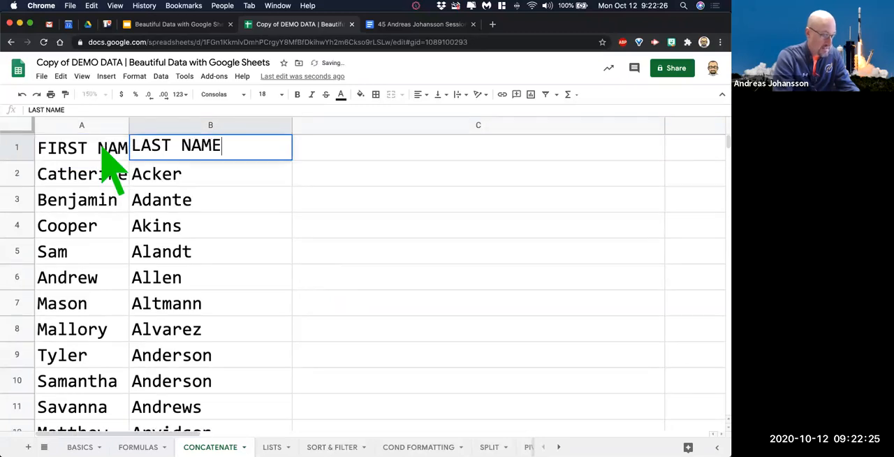
pyautogui.press('Tab')
pyautogui.write('LAS')
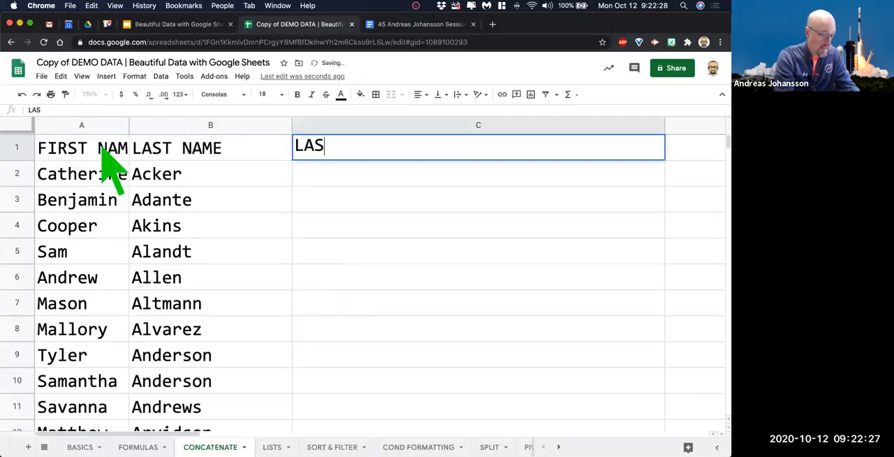
pyautogui.write('T, FIRST')
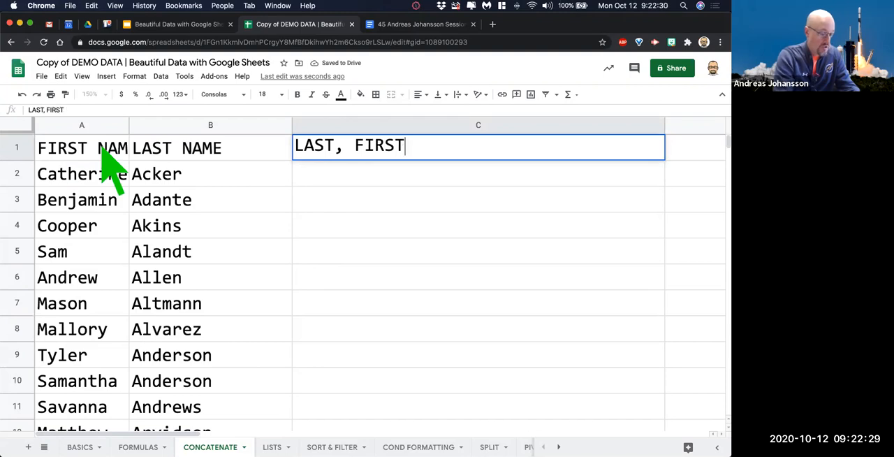
pyautogui.click(479, 278)
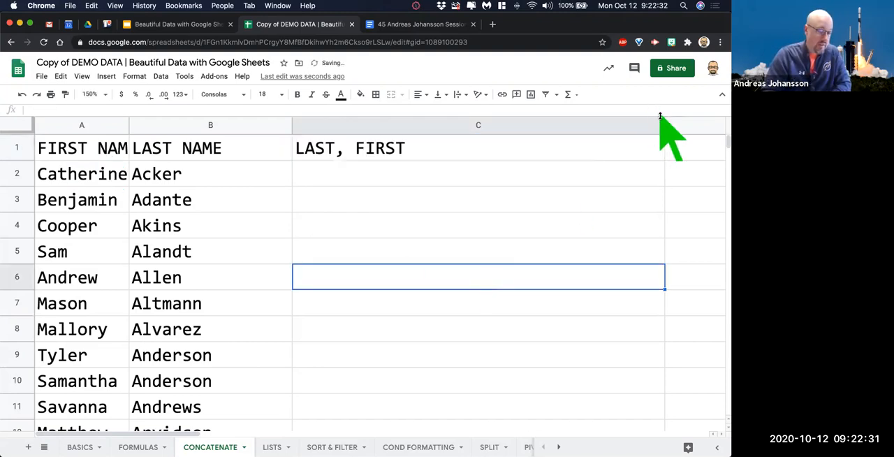
# Narrow column C and freeze the header row.
pyautogui.moveTo(665, 125); pyautogui.dragTo(519, 128)
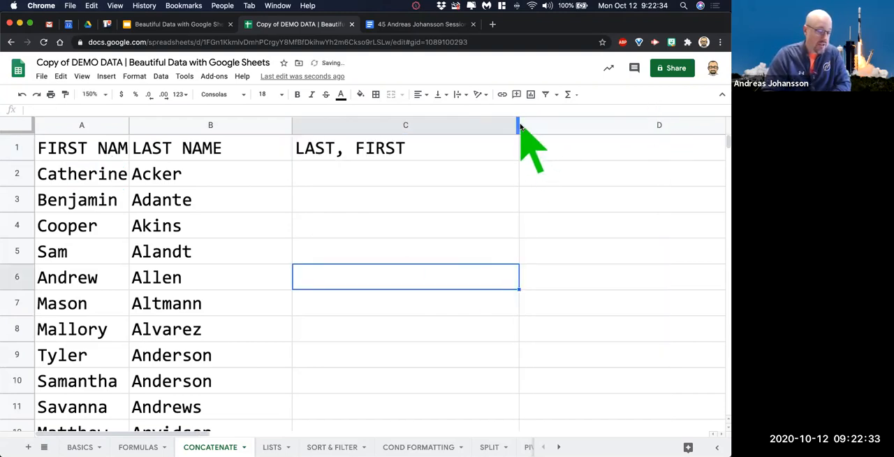
pyautogui.moveTo(9, 132); pyautogui.dragTo(11, 162)
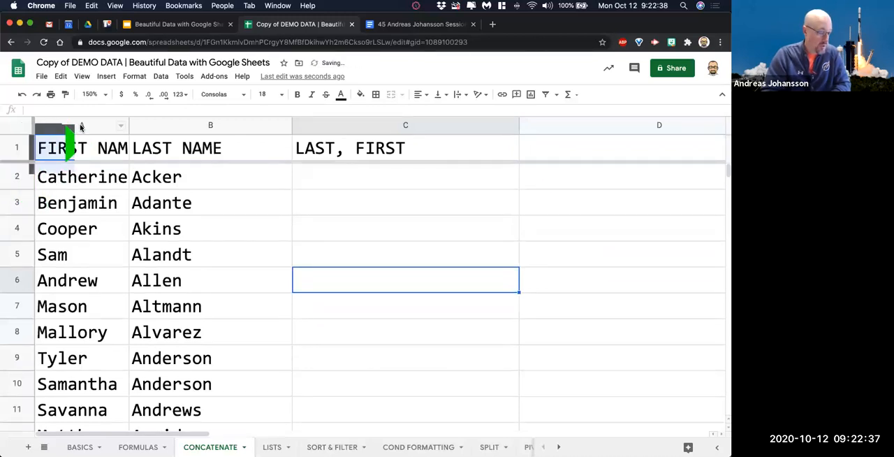
# Fit all column widths to their contents, and adjust columns C and B by widening C and slightly narrowing B.
pyautogui.click(17, 126)
pyautogui.doubleClick(128, 124)
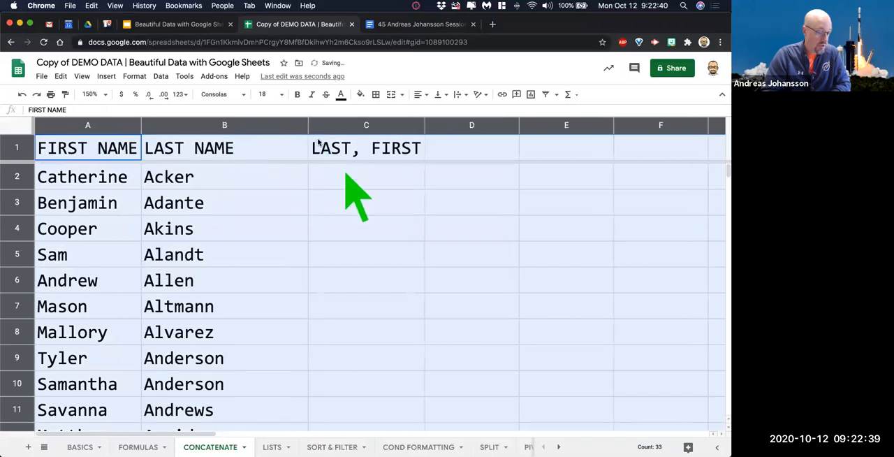
pyautogui.click(380, 210)
pyautogui.moveTo(426, 125); pyautogui.dragTo(520, 125)
pyautogui.click(474, 278)
pyautogui.moveTo(307, 124); pyautogui.dragTo(282, 126)
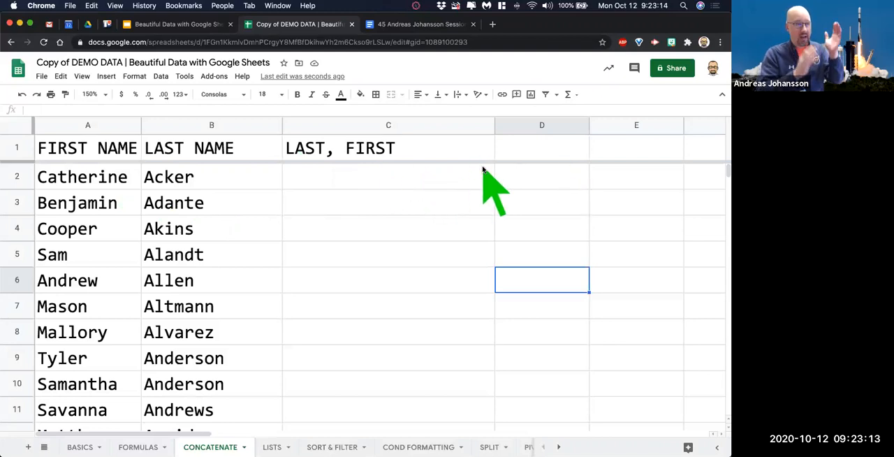
# Start a CONCATENATE formula in C2 with the last name in B2 as its first string.
pyautogui.click(366, 178)
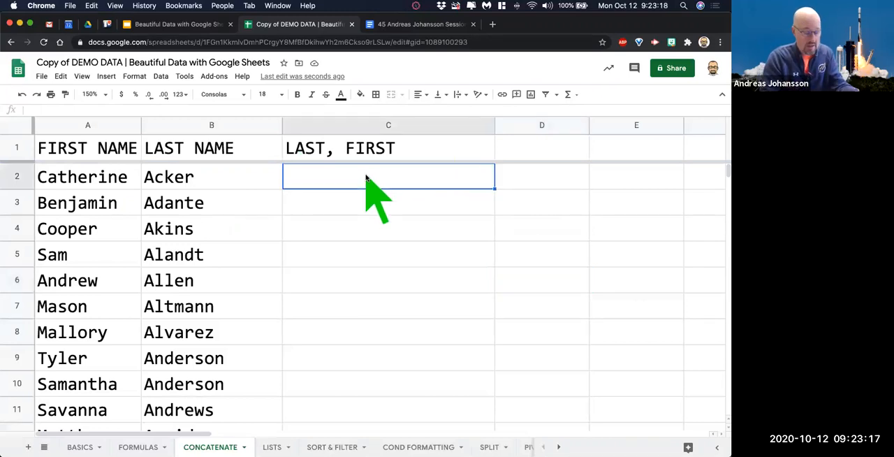
pyautogui.write('=')
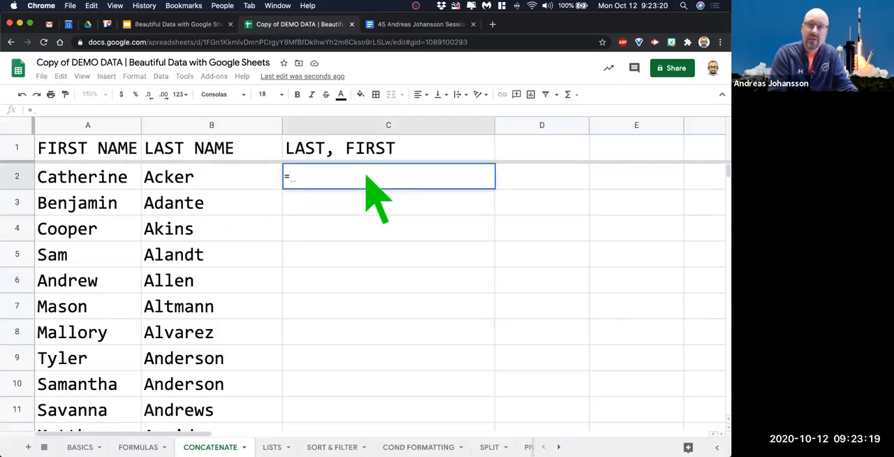
pyautogui.write('concat')
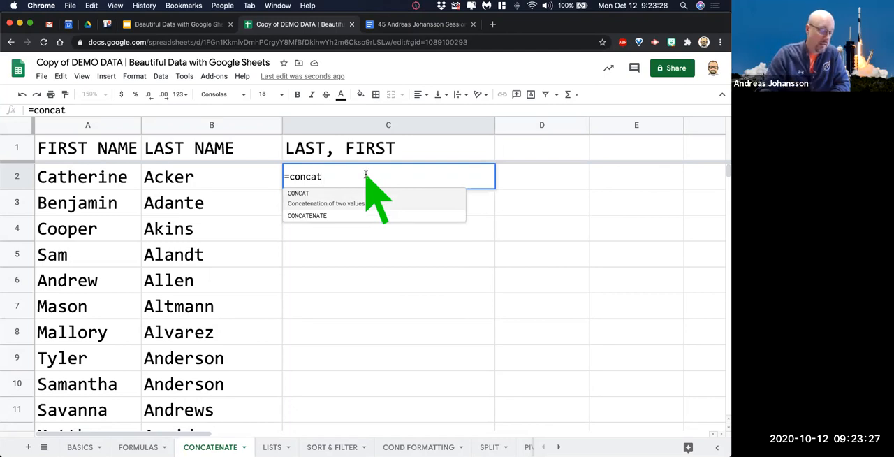
pyautogui.click(339, 211)
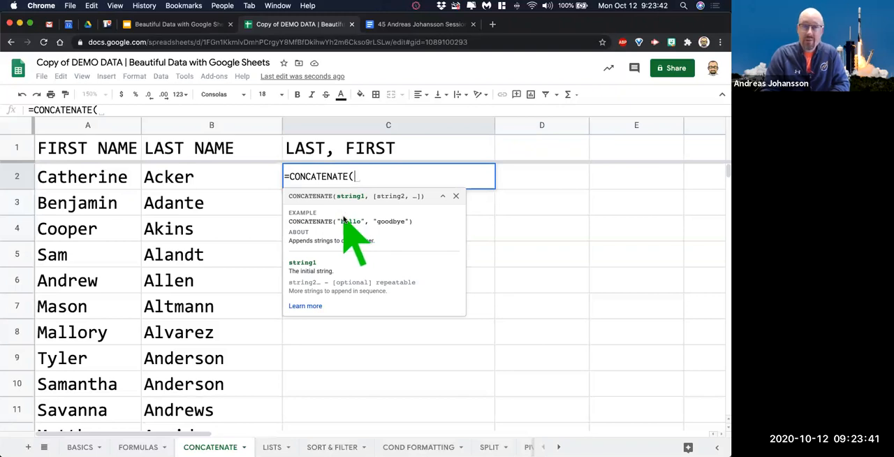
pyautogui.click(183, 180)
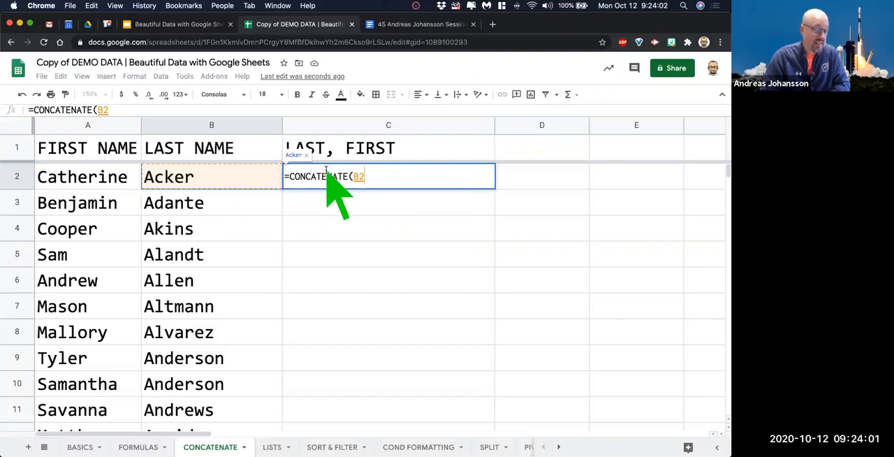
pyautogui.click(94, 177)
pyautogui.click(176, 180)
pyautogui.click(109, 178)
pyautogui.click(187, 181)
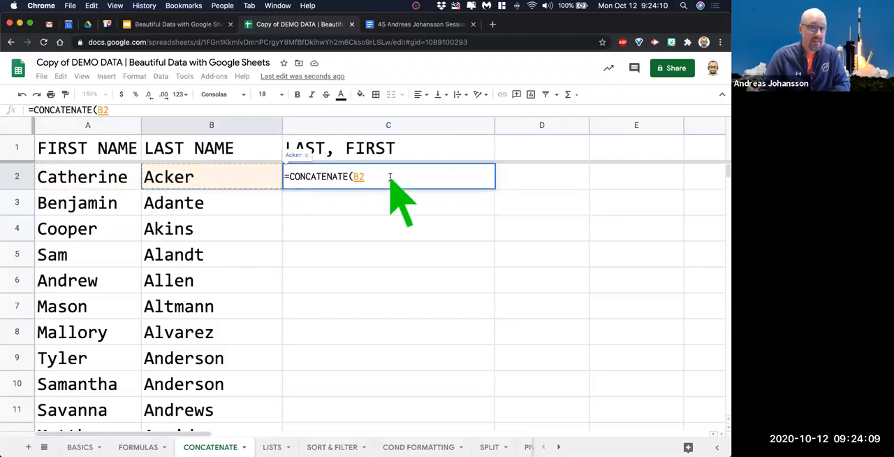
# Try the first name in A2 as the second string of the C2 formula, and remove that reference again.
pyautogui.write(',')
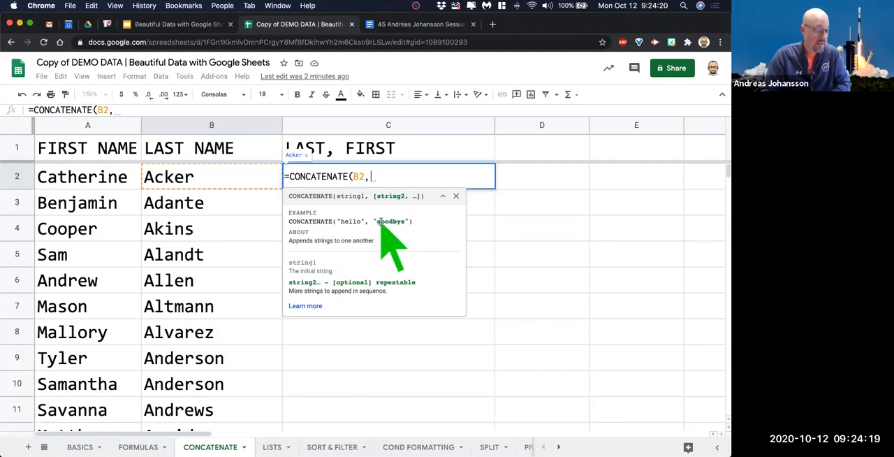
pyautogui.click(83, 178)
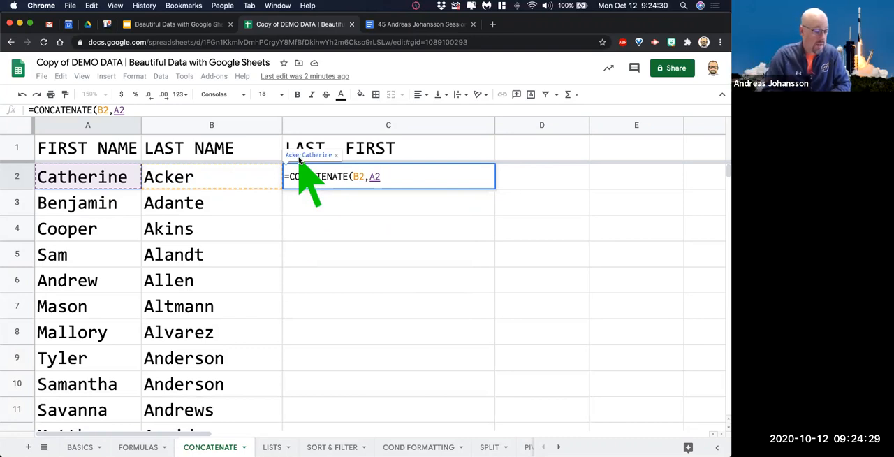
pyautogui.press('BackSpace')
pyautogui.press('BackSpace')
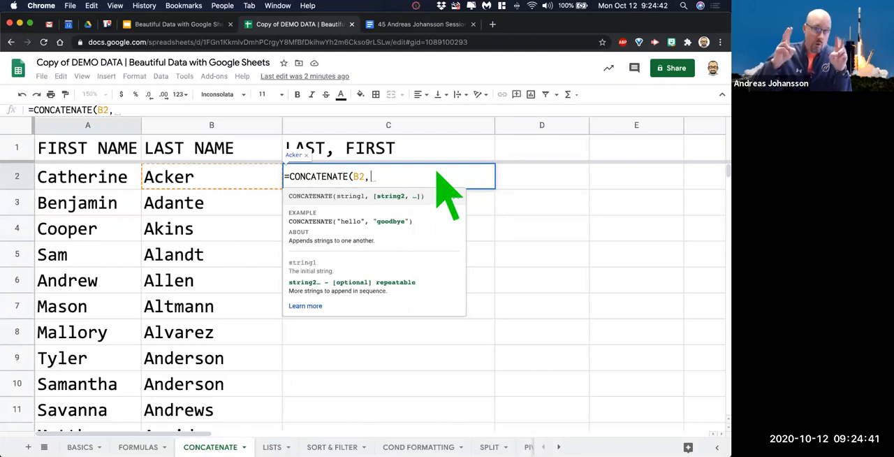
# Complete the C2 formula as =CONCATENATE(B2,", ",A2), with a comma and space between the two names.
pyautogui.write('"')
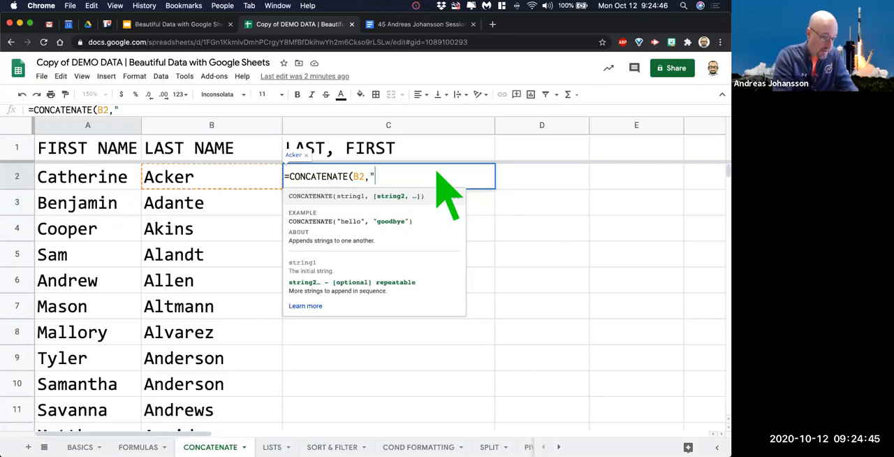
pyautogui.write(',')
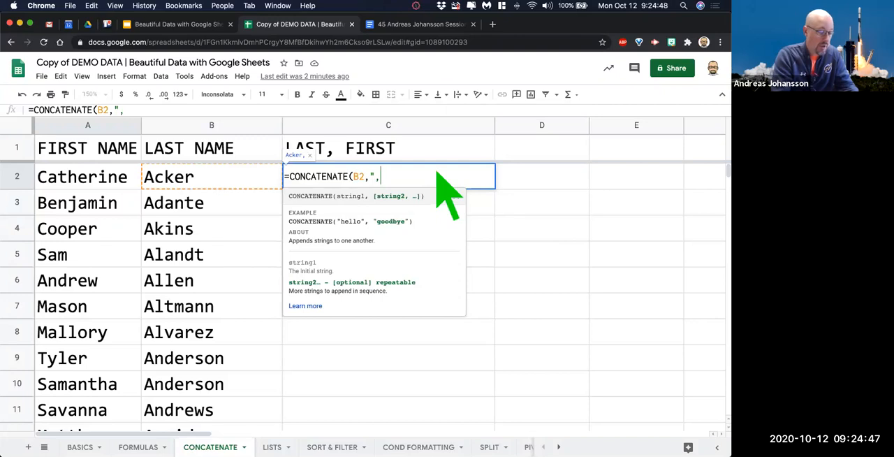
pyautogui.write(' "')
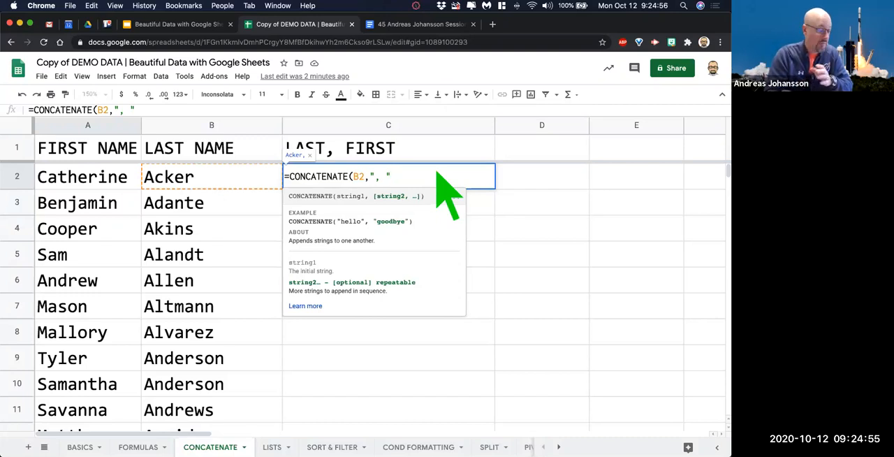
pyautogui.write(',')
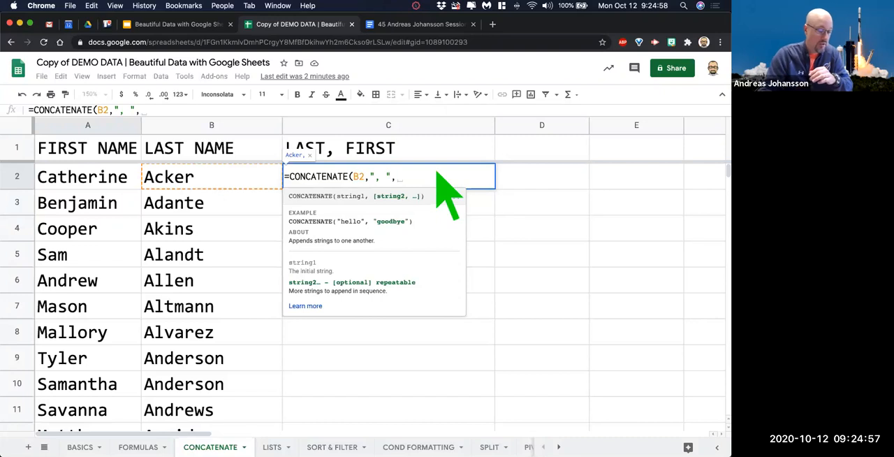
pyautogui.click(100, 178)
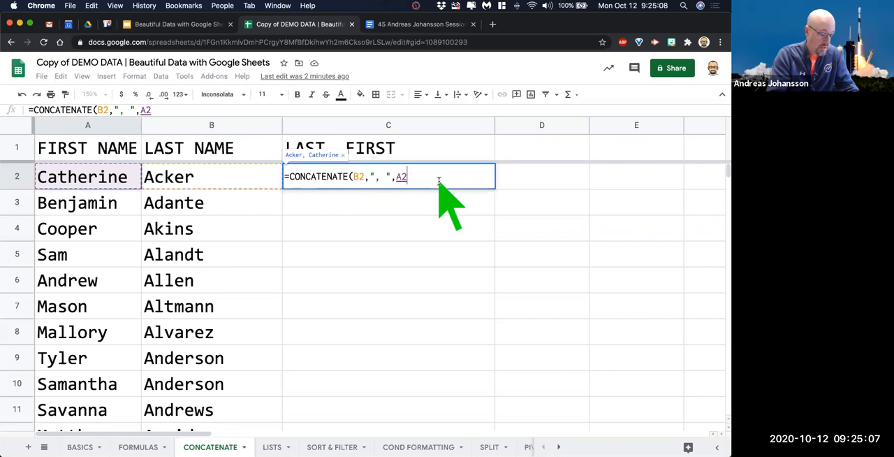
pyautogui.write(')')
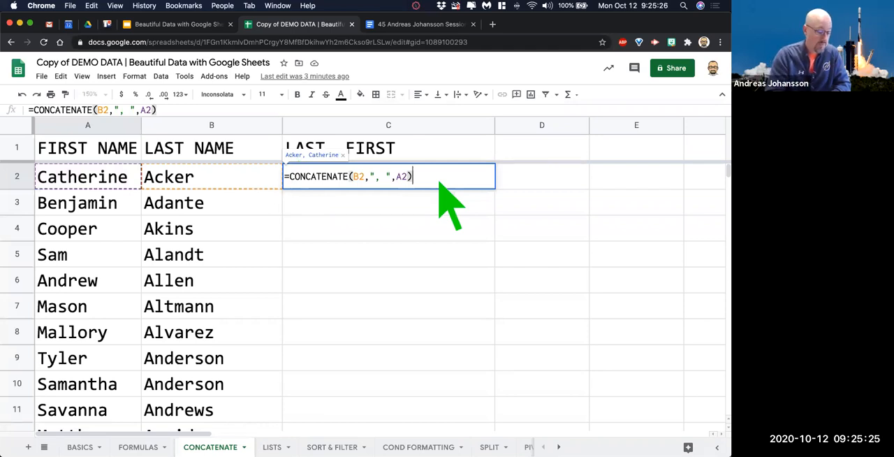
pyautogui.press('Return')
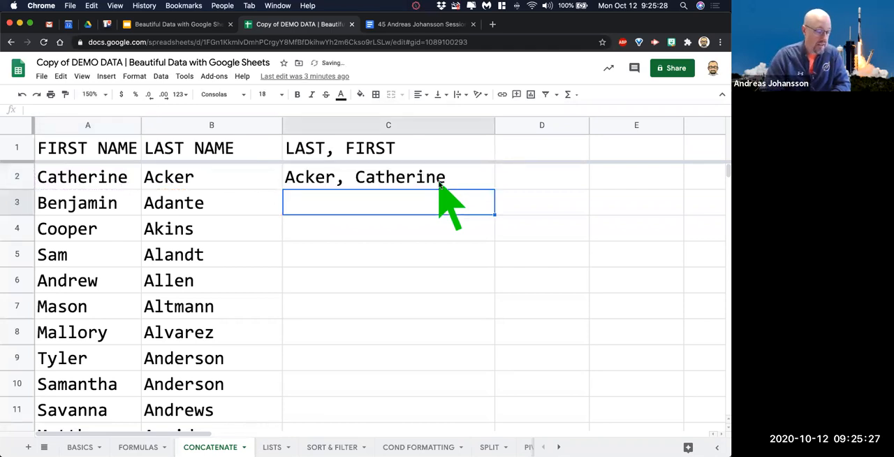
# Review the CONCATENATE formula in C2 and fill it down through C11.
pyautogui.click(440, 180)
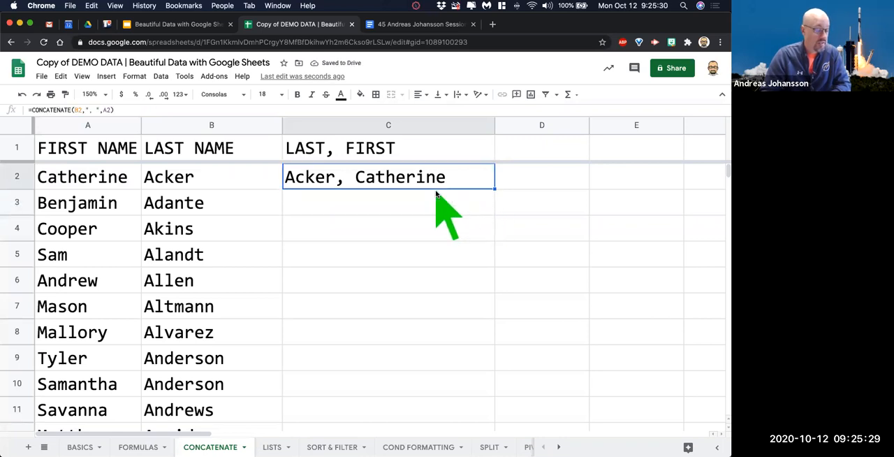
pyautogui.tripleClick(54, 110)
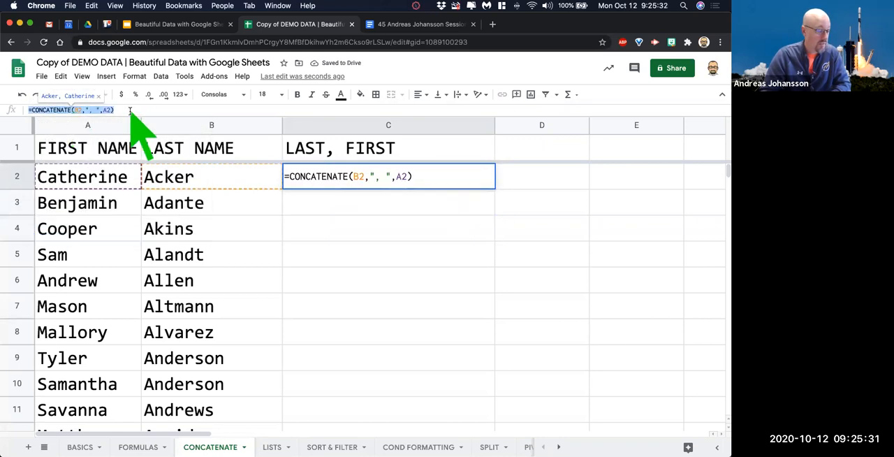
pyautogui.click(488, 250)
pyautogui.click(481, 183)
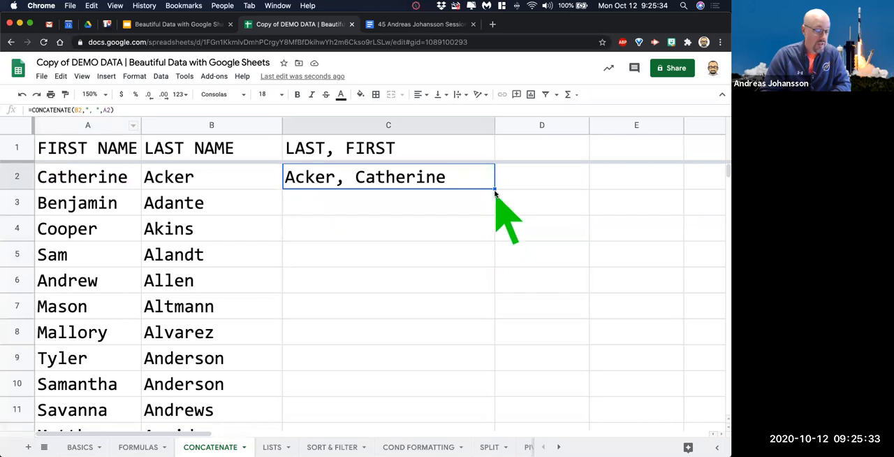
pyautogui.moveTo(494, 188); pyautogui.dragTo(489, 417)
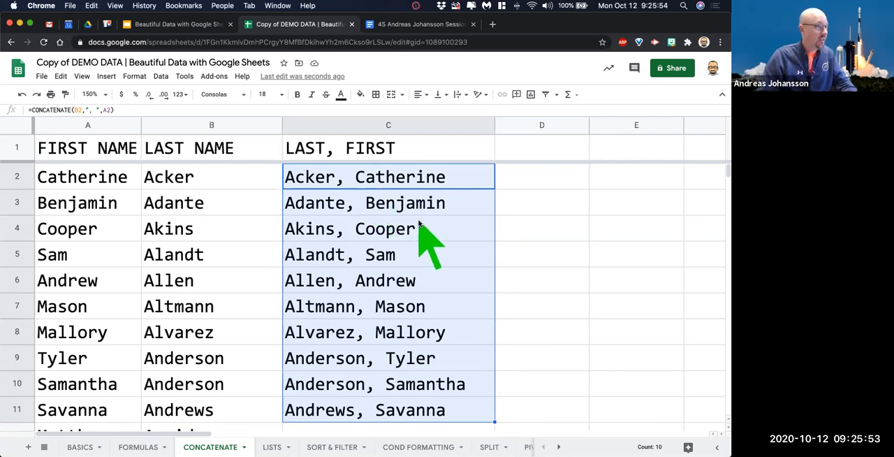
# Clear the CONCATENATE formulas from C2:C11 and select C2 again.
pyautogui.click(353, 180)
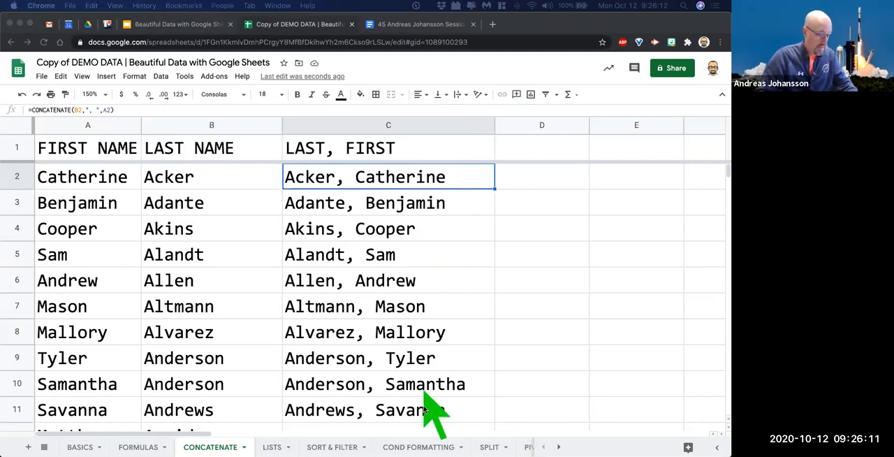
pyautogui.click(427, 416)
pyautogui.click(427, 416)
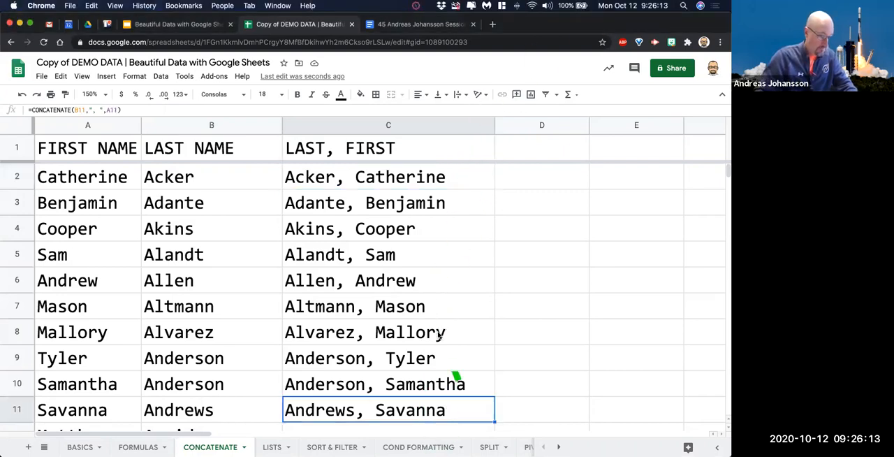
pyautogui.keyDown('shift'); pyautogui.click(443, 177); pyautogui.keyUp('shift')
pyautogui.press('Delete')
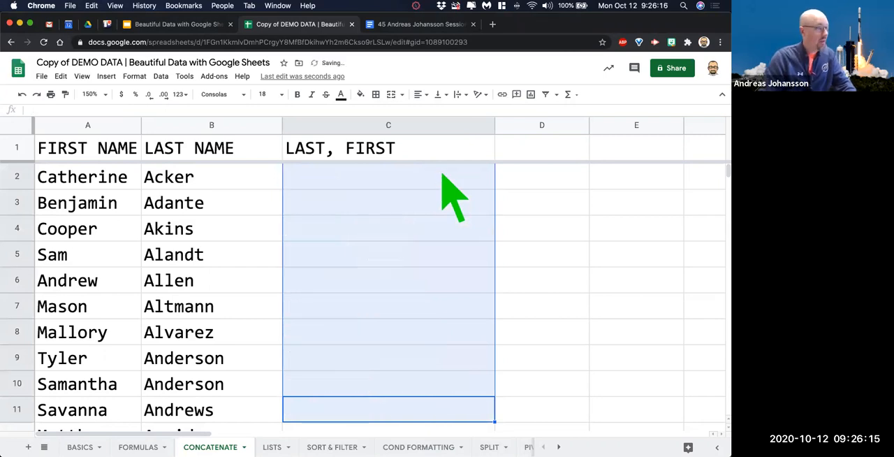
pyautogui.click(337, 175)
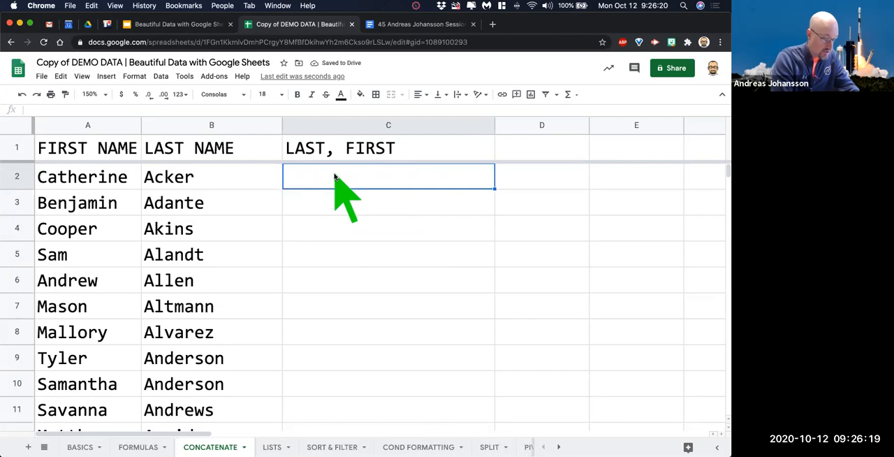
pyautogui.write('=')
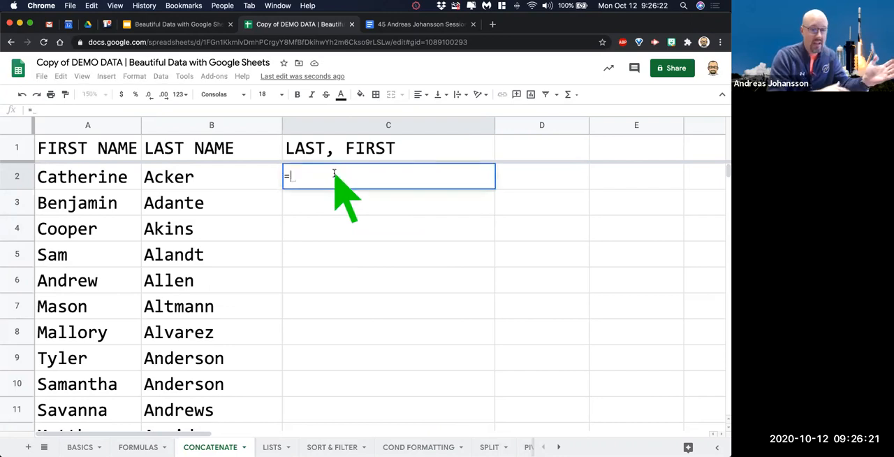
pyautogui.write('conca')
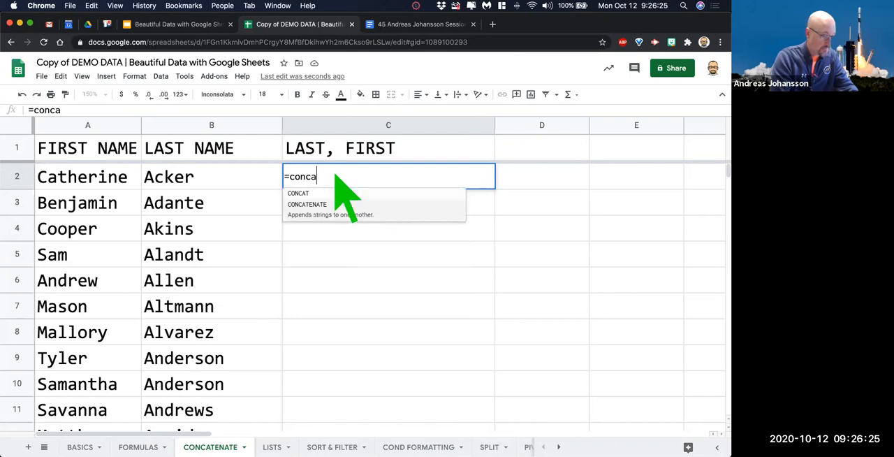
pyautogui.press('Down')
pyautogui.press('Tab')
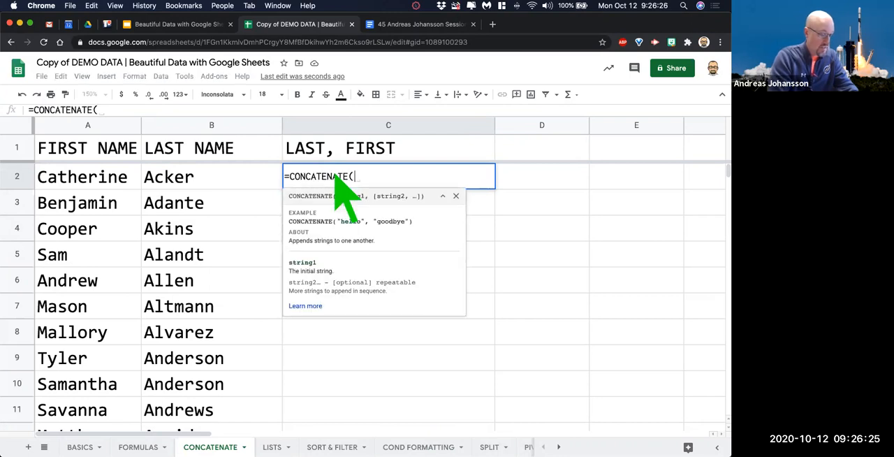
pyautogui.click(252, 180)
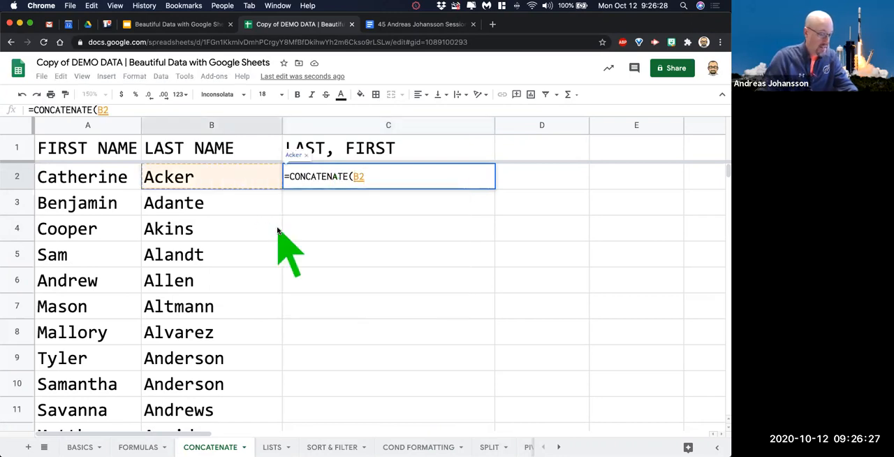
pyautogui.write(', "@mail')
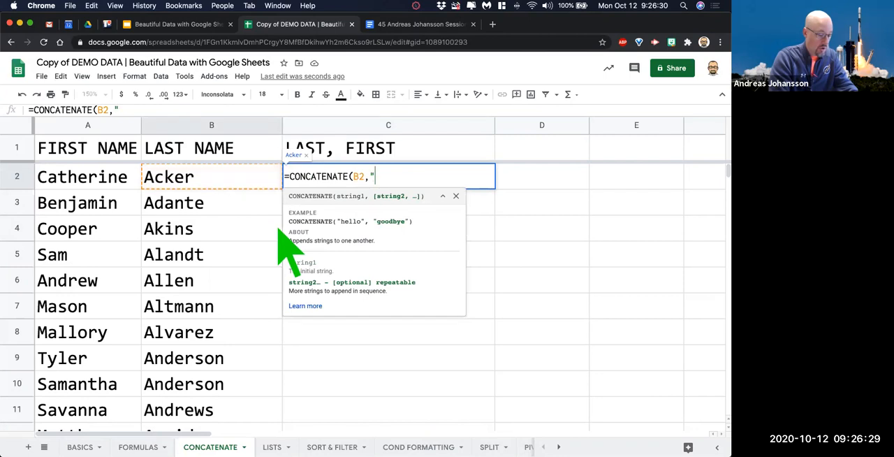
pyautogui.write('.com"')
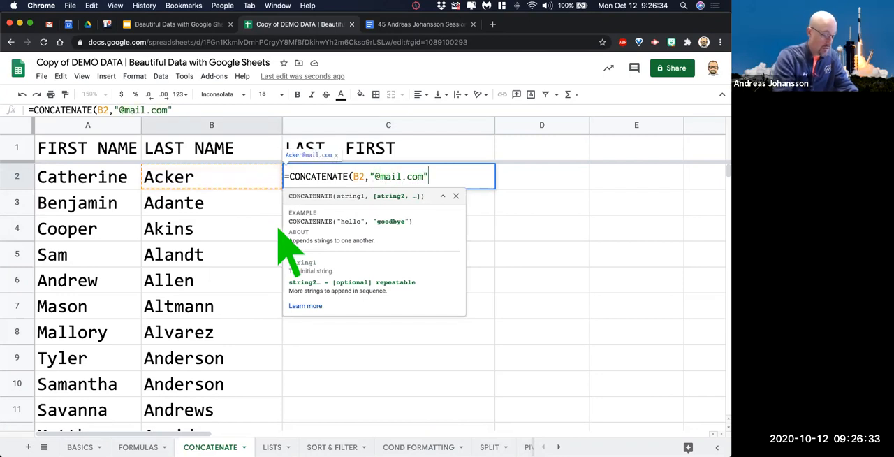
pyautogui.write(')')
pyautogui.press('Return')
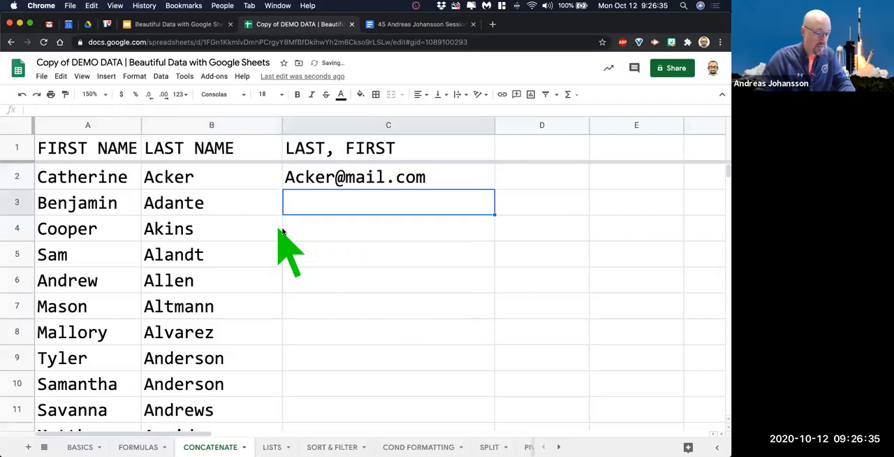
pyautogui.click(436, 175)
pyautogui.moveTo(495, 188); pyautogui.dragTo(495, 290)
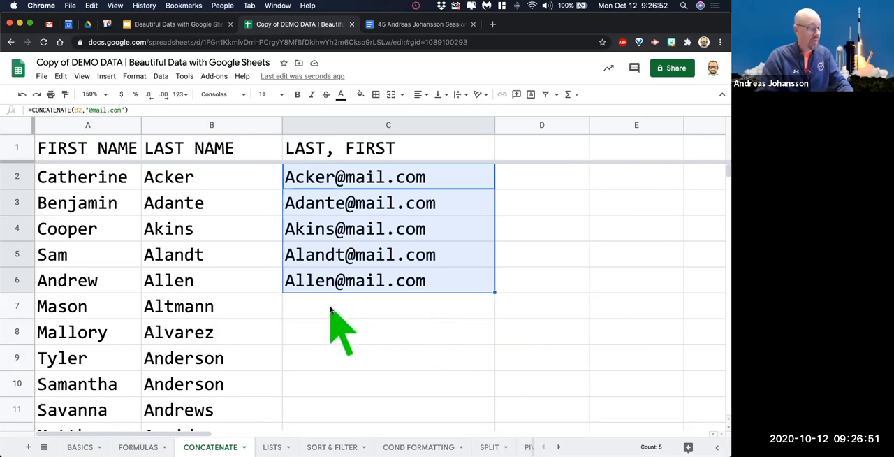
# Switch to the SPLIT sheet and widen column A.
pyautogui.click(489, 449)
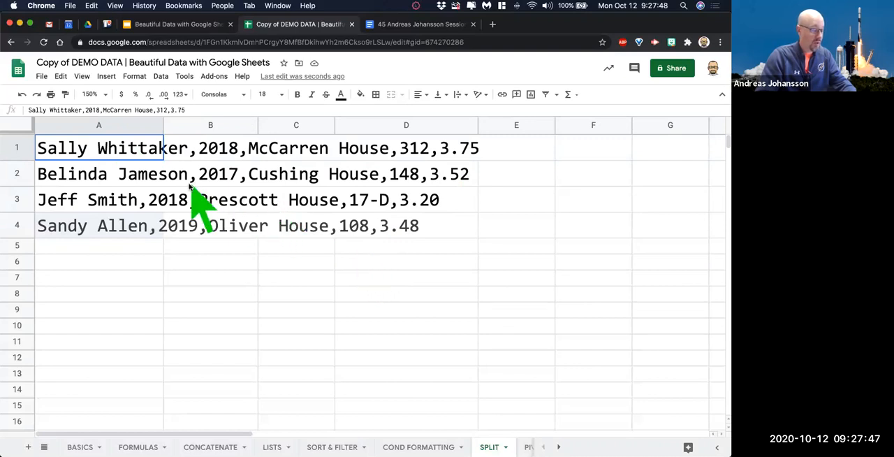
pyautogui.click(130, 126)
pyautogui.moveTo(164, 127); pyautogui.dragTo(232, 127)
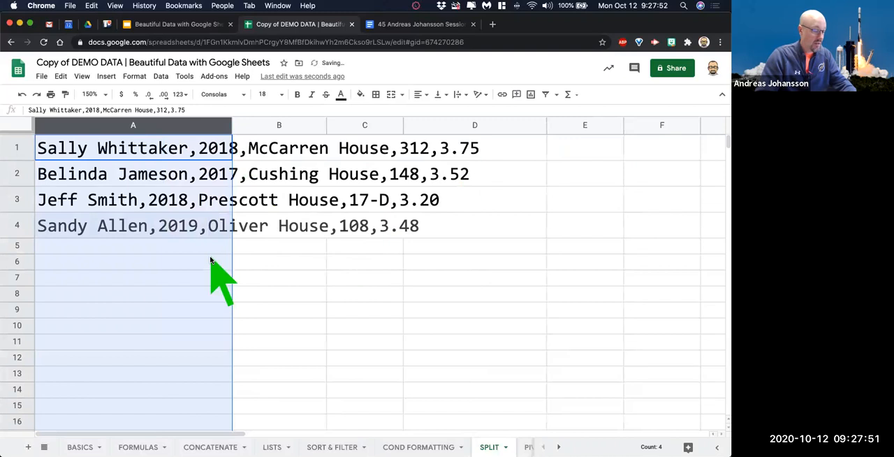
# Examine the comma-separated records in A1:A4 and the adjacent cells B1:B4.
pyautogui.click(153, 158)
pyautogui.click(124, 173)
pyautogui.click(137, 199)
pyautogui.click(138, 228)
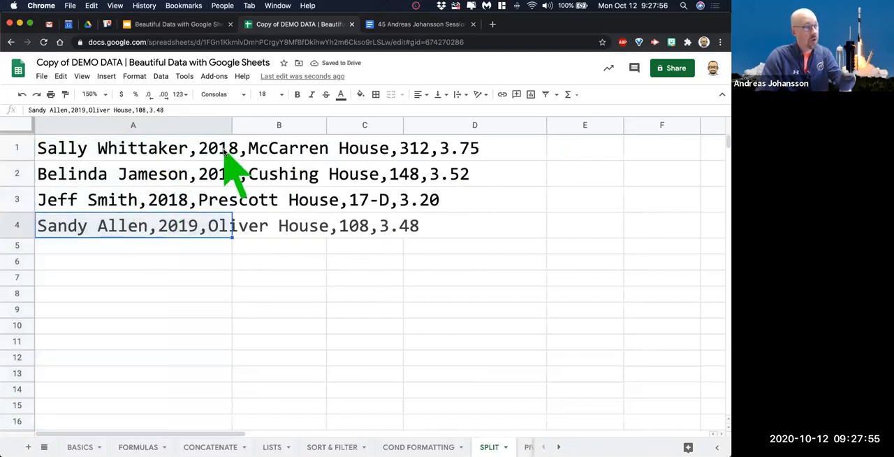
pyautogui.click(269, 155)
pyautogui.click(273, 175)
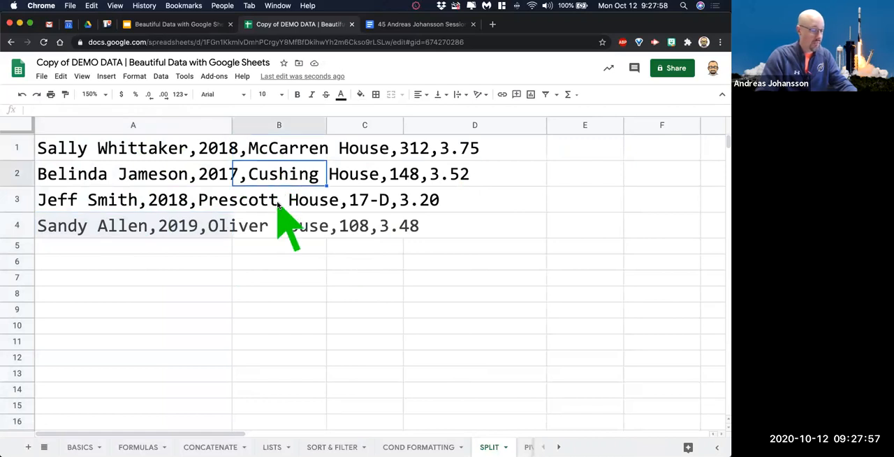
pyautogui.click(278, 203)
pyautogui.click(288, 229)
# Enter =SPLIT(A1,",") in B1 to divide the first record into separate columns at each comma.
pyautogui.click(281, 155)
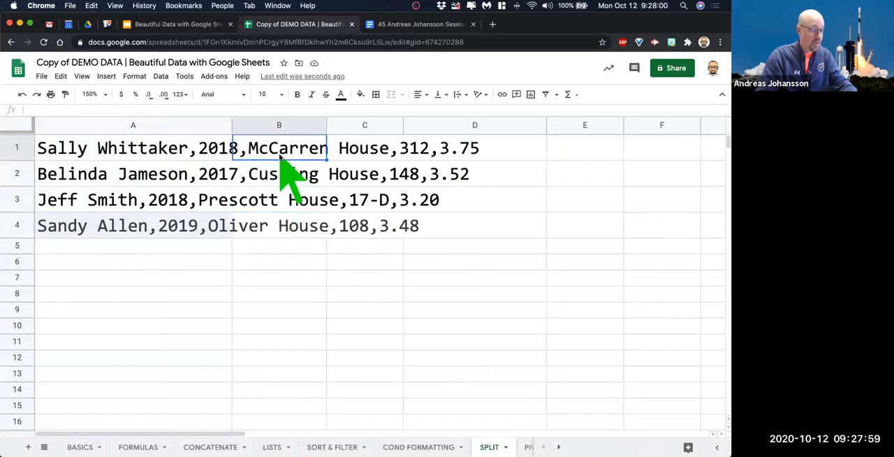
pyautogui.write('=')
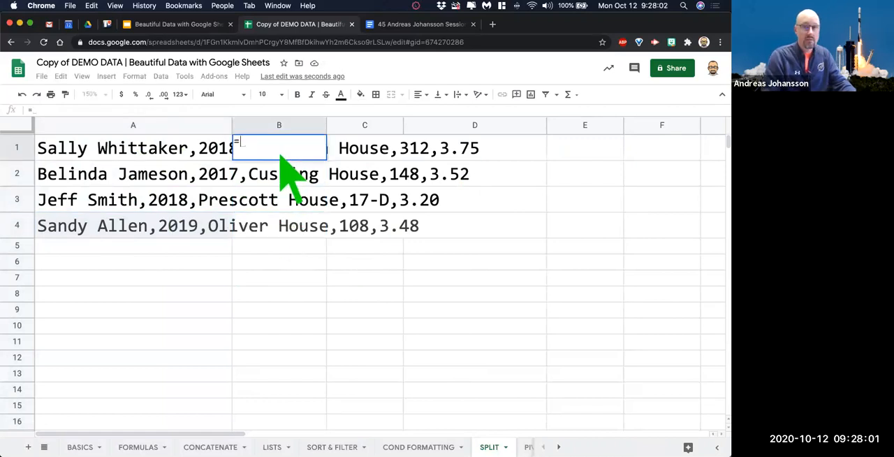
pyautogui.write('split(')
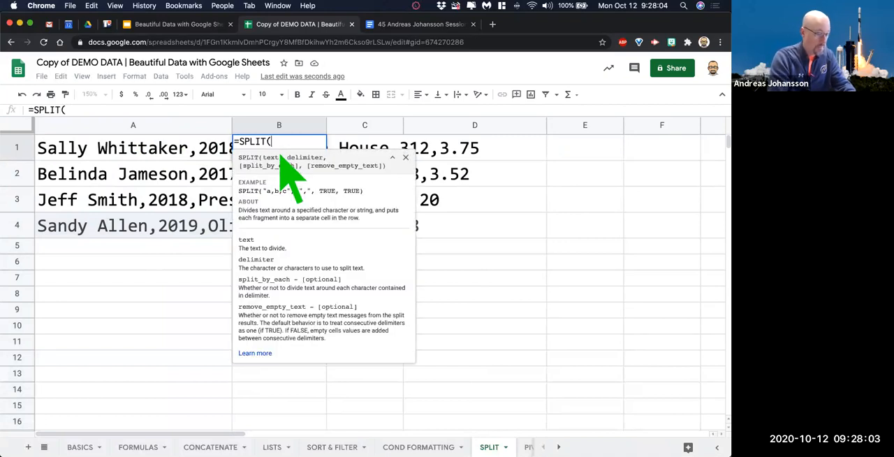
pyautogui.click(150, 152)
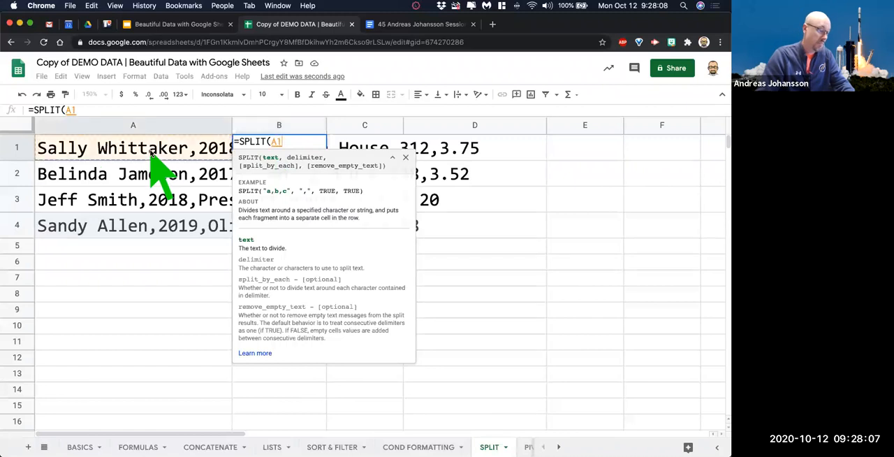
pyautogui.write(',')
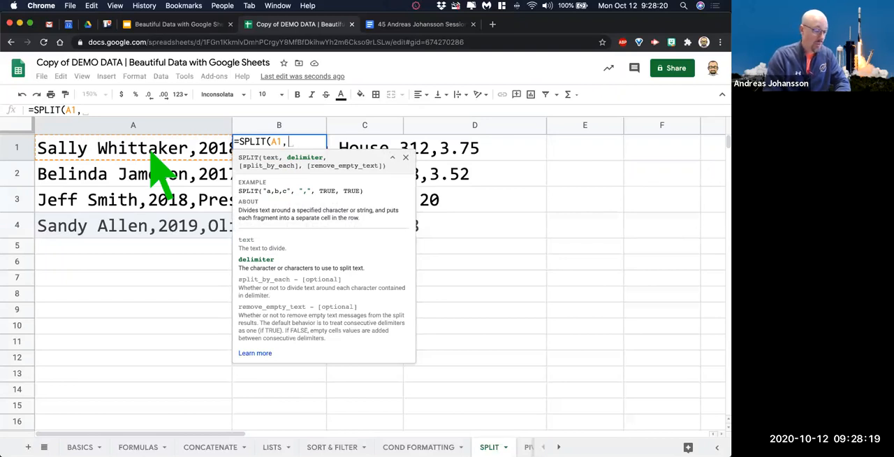
pyautogui.write('"')
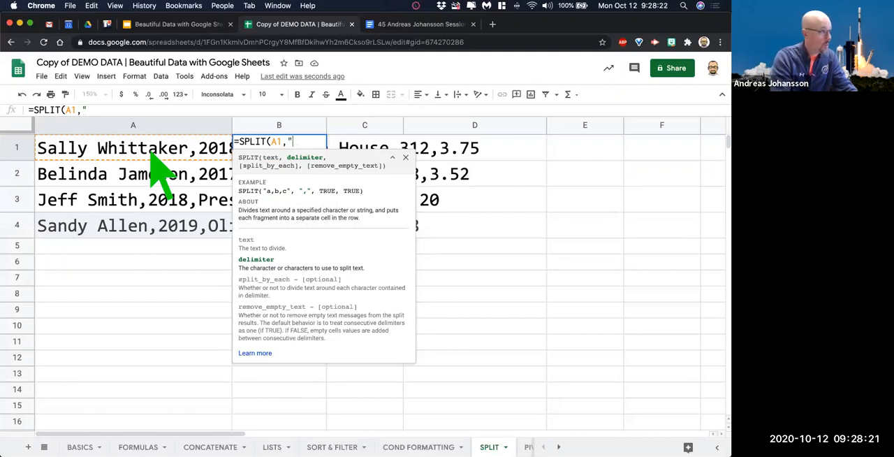
pyautogui.write(',")')
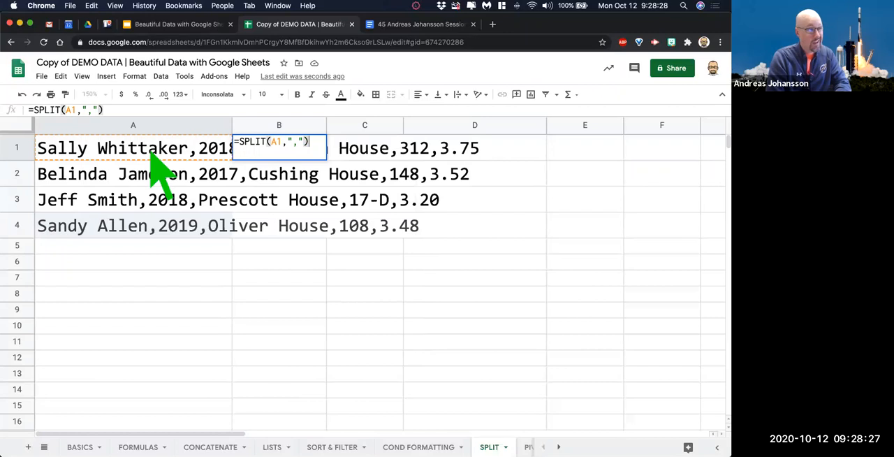
pyautogui.press('Return')
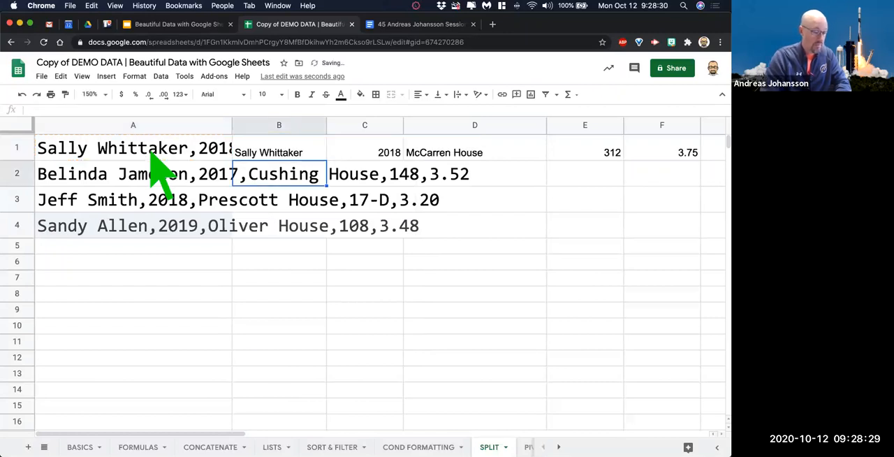
# Fill the SPLIT formula from B1 down through B4 and select the empty cell B10.
pyautogui.click(307, 155)
pyautogui.moveTo(326, 160); pyautogui.dragTo(323, 235)
pyautogui.click(302, 327)
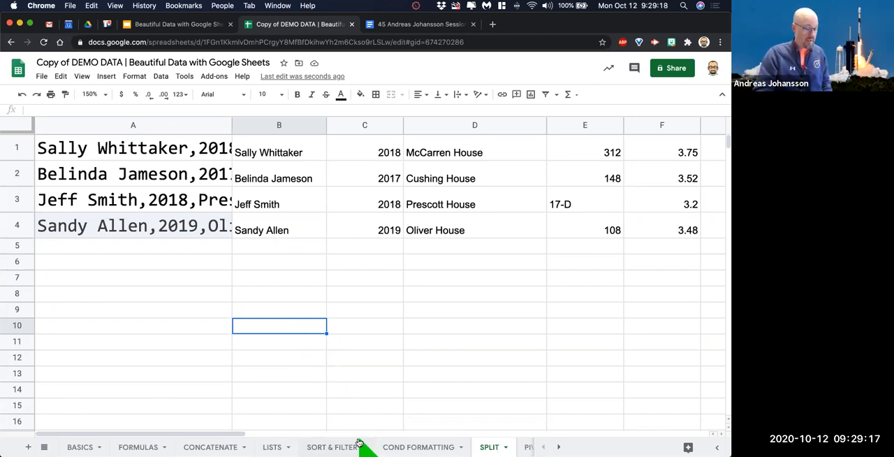
# Browse the workbook's sheets and open the SORT & FILTER sheet.
pyautogui.hscroll(2, 377, 448)
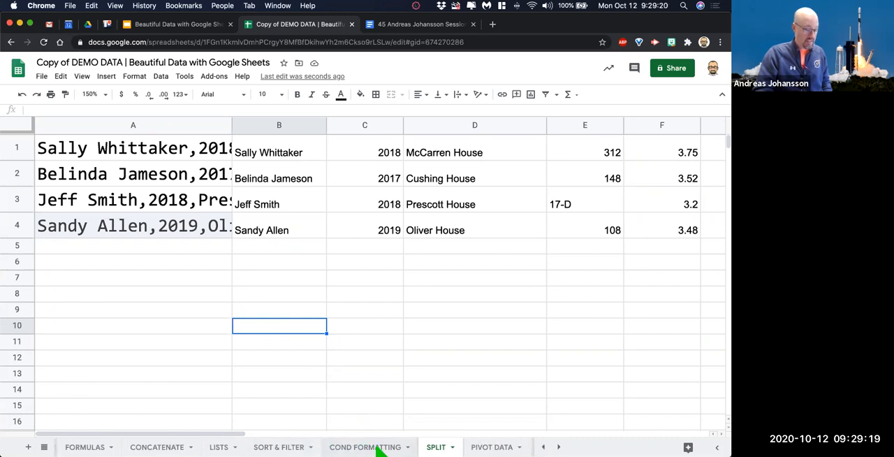
pyautogui.hscroll(3, 378, 449)
pyautogui.hscroll(-3, 378, 448)
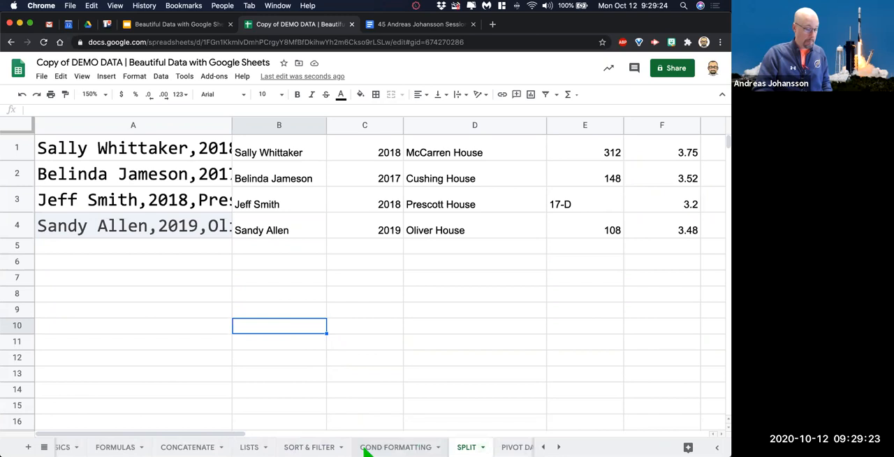
pyautogui.hscroll(-2, 368, 450)
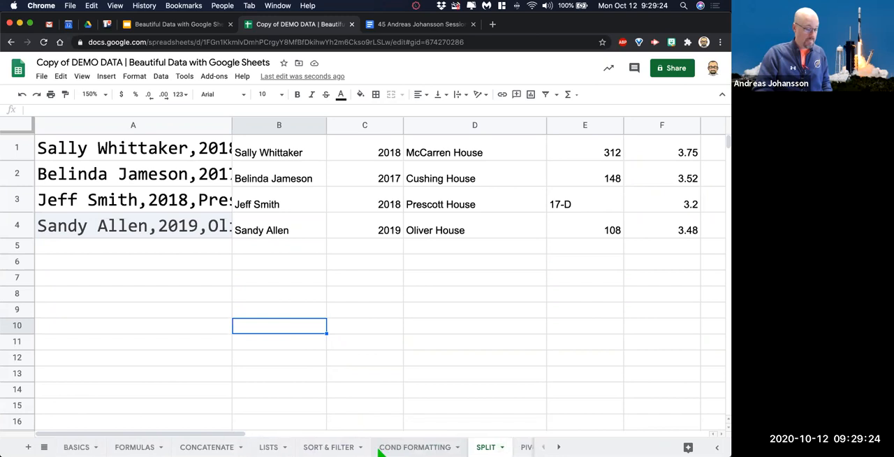
pyautogui.click(331, 447)
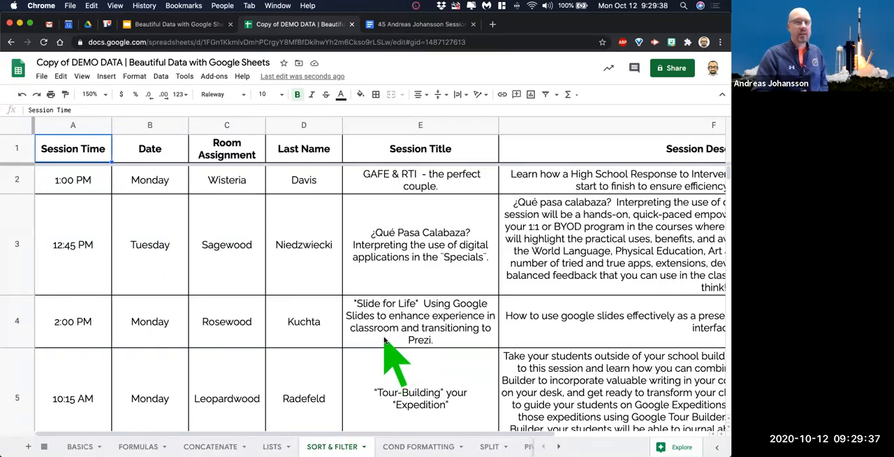
# Examine the rows and columns of the session schedule on the SORT & FILTER sheet.
pyautogui.scroll(-20, 385, 329)
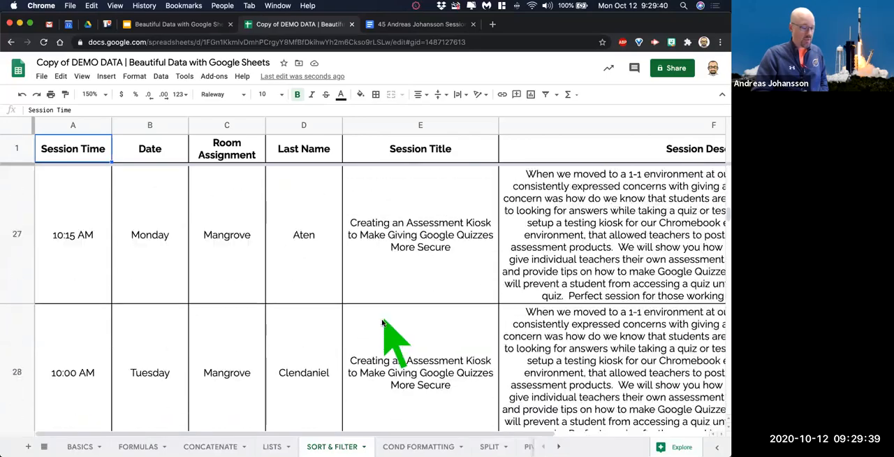
pyautogui.scroll(-20, 383, 323)
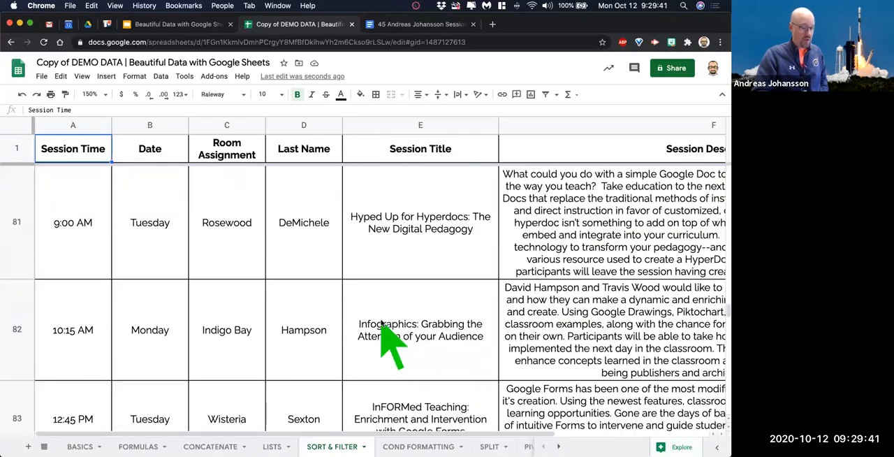
pyautogui.hscroll(5, 382, 323)
pyautogui.hscroll(-5, 383, 323)
pyautogui.scroll(20, 380, 325)
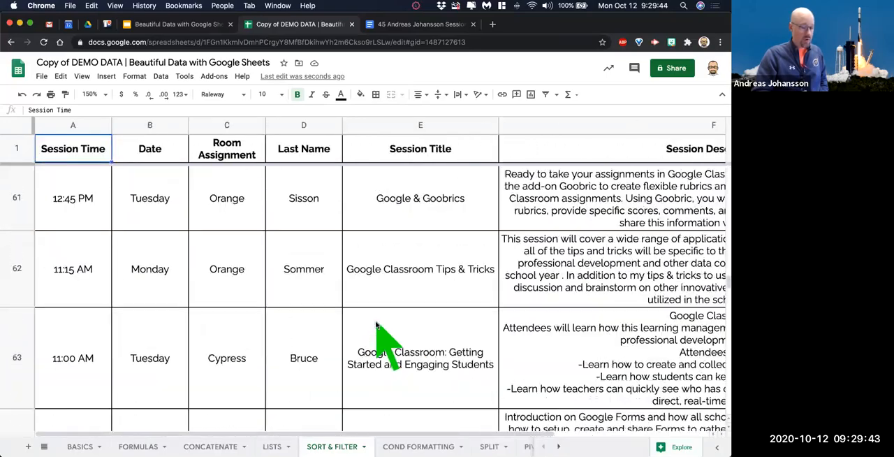
pyautogui.scroll(20, 381, 328)
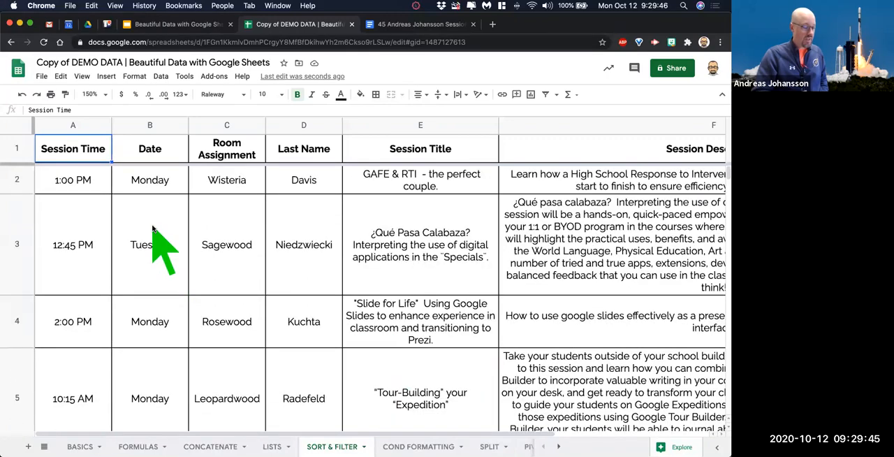
pyautogui.hscroll(5, 154, 234)
pyautogui.hscroll(-5, 152, 231)
pyautogui.hscroll(5, 580, 433)
pyautogui.hscroll(-5, 564, 443)
# Freeze column A and turn on a filter for the whole SORT & FILTER sheet.
pyautogui.moveTo(31, 123); pyautogui.dragTo(106, 134)
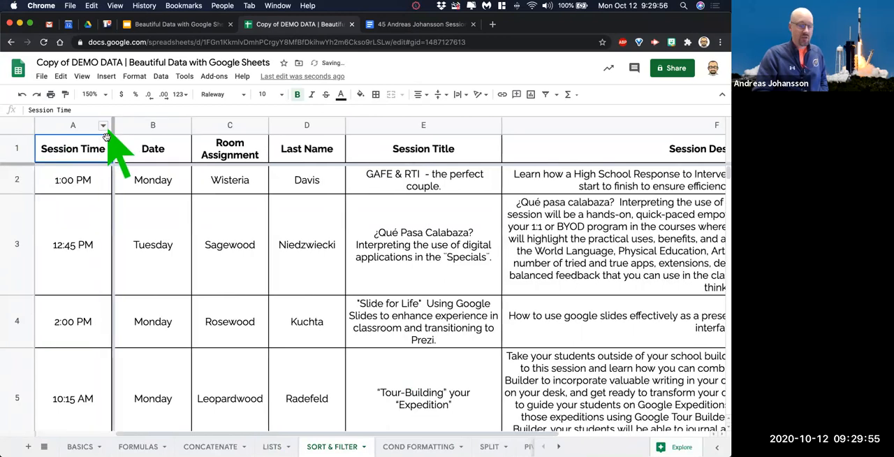
pyautogui.click(17, 124)
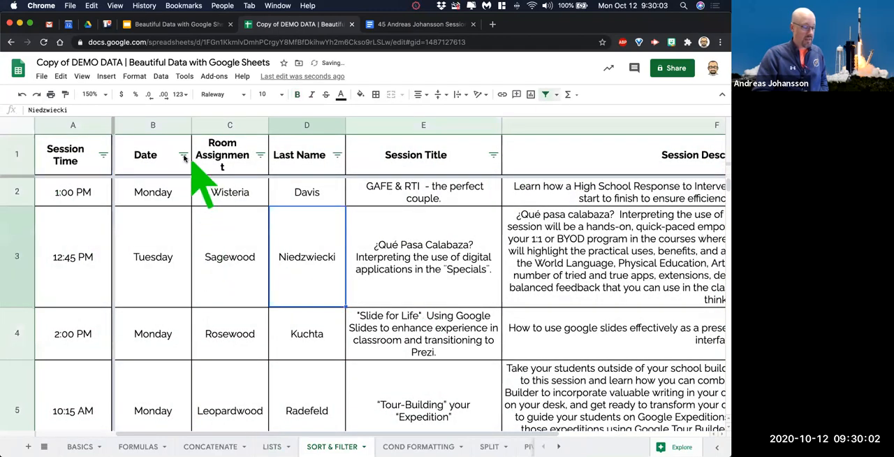
# Filter the Date column to show only Monday sessions.
pyautogui.click(183, 155)
pyautogui.click(105, 340)
pyautogui.click(164, 409)
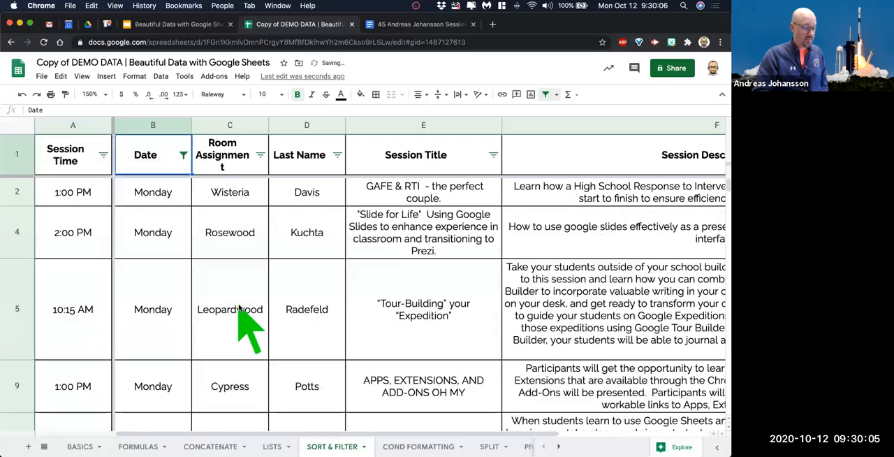
# Filter the Last Name column by values to show only three chosen last names beginning with B.
pyautogui.click(337, 155)
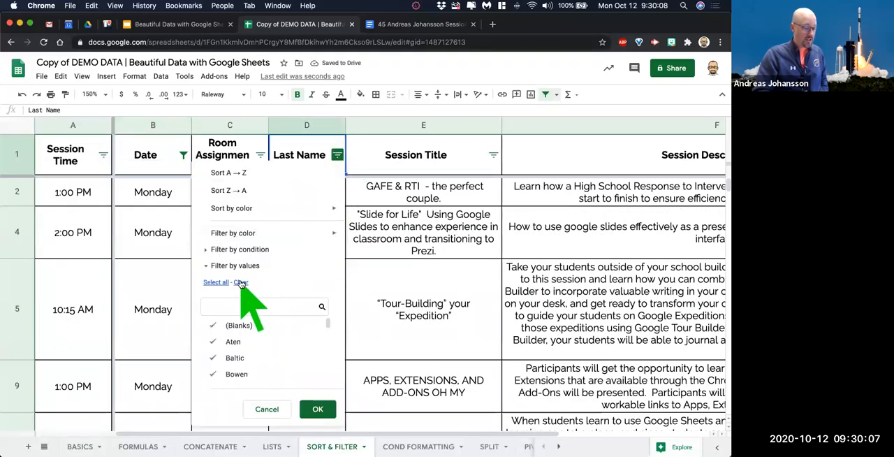
pyautogui.click(240, 282)
pyautogui.scroll(-1, 256, 360)
pyautogui.click(266, 356)
pyautogui.click(266, 340)
pyautogui.click(265, 324)
pyautogui.click(317, 409)
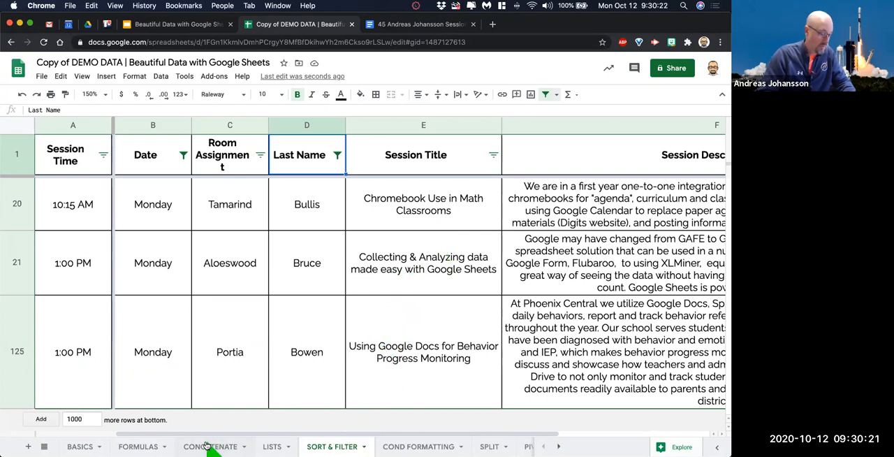
# Open the COND FORMATTING sheet and delete its first row, the Elementary Book Room Database title.
pyautogui.hscroll(3, 216, 450)
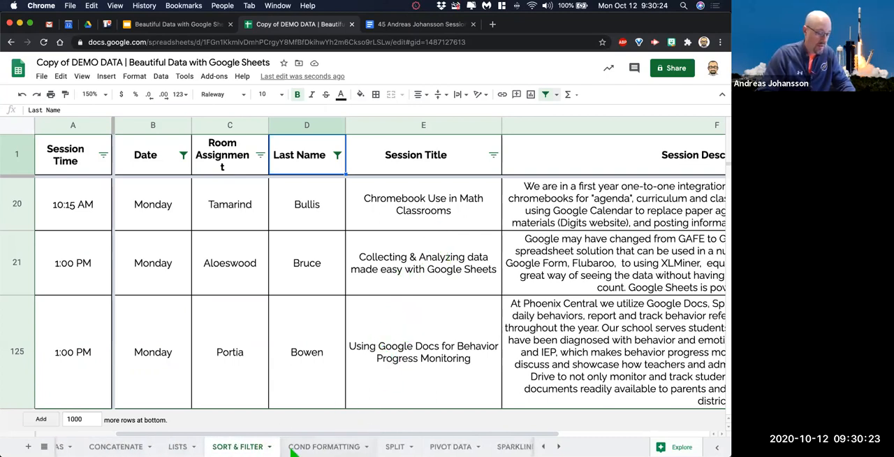
pyautogui.click(325, 447)
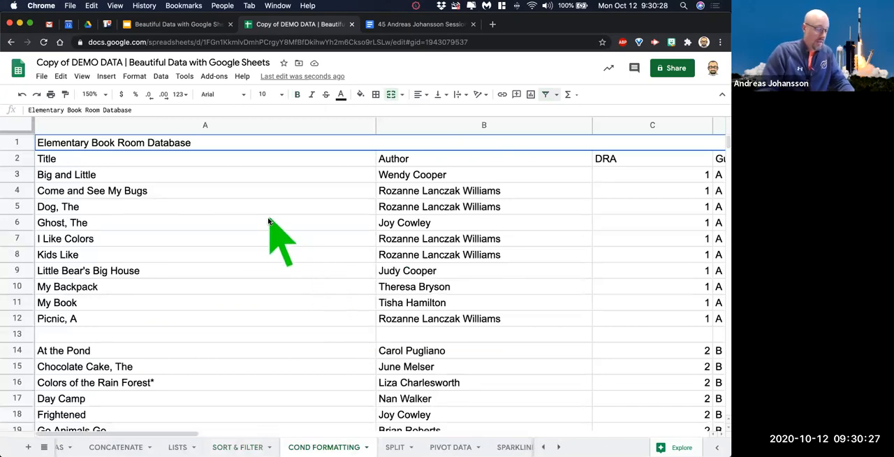
pyautogui.hscroll(10, 273, 218)
pyautogui.hscroll(-8, 276, 214)
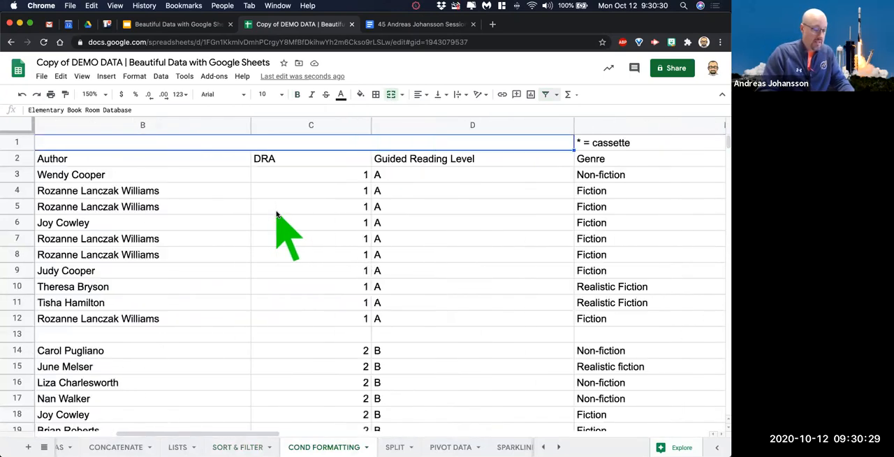
pyautogui.hscroll(-3, 276, 214)
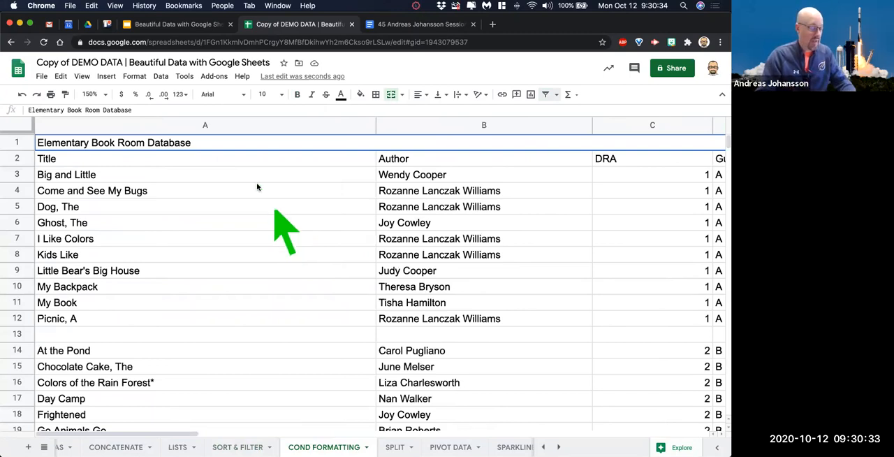
pyautogui.rightClick(17, 142)
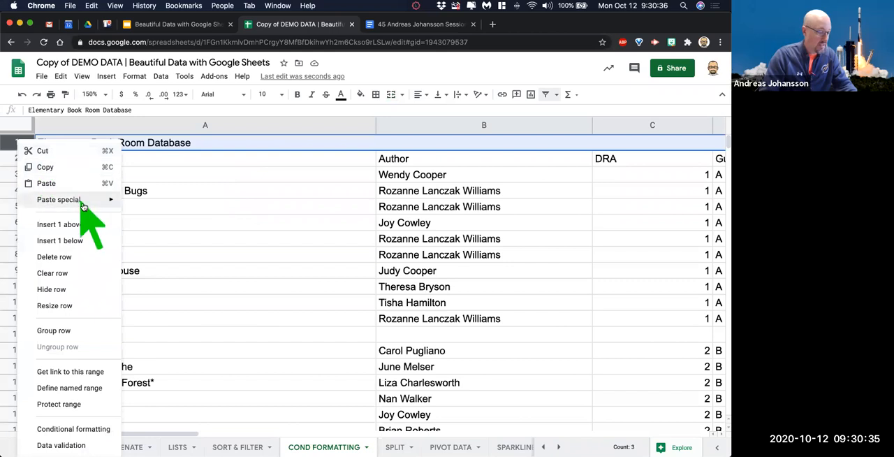
pyautogui.click(63, 257)
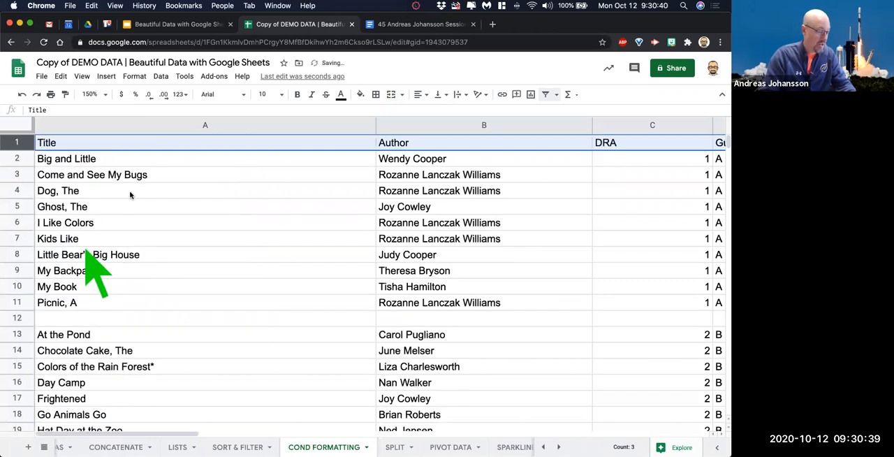
# Freeze the header row of the book list and fill it with yellow.
pyautogui.moveTo(49, 171); pyautogui.dragTo(19, 150)
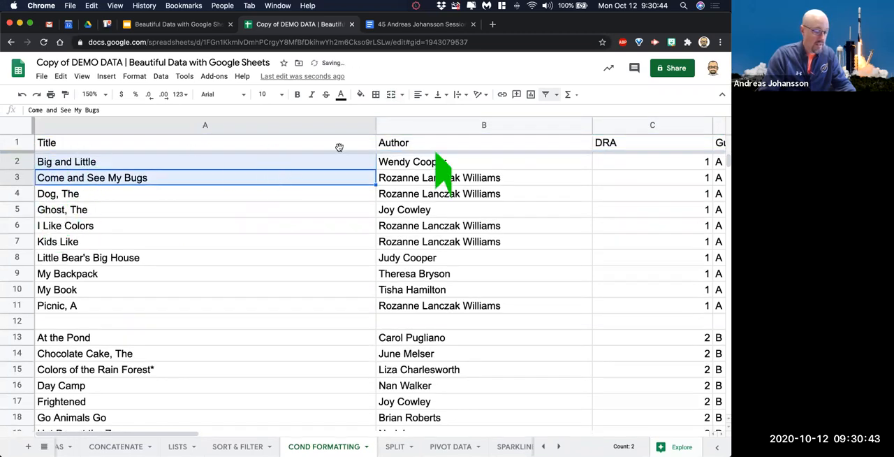
pyautogui.click(26, 142)
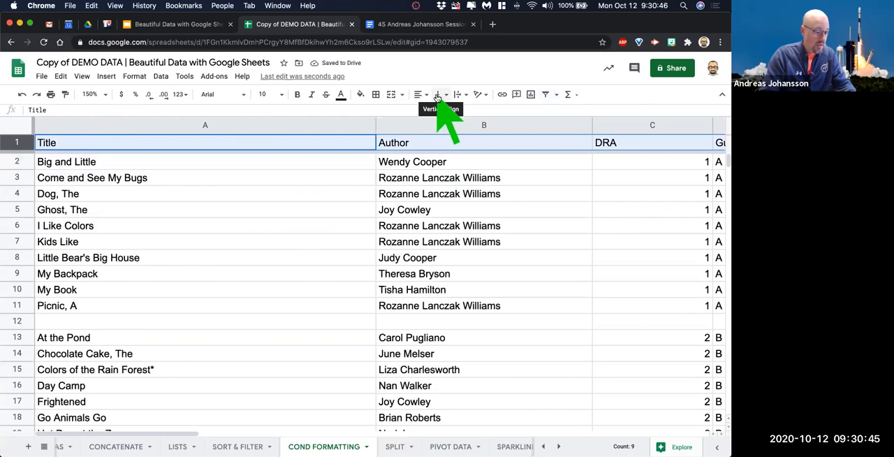
pyautogui.click(360, 94)
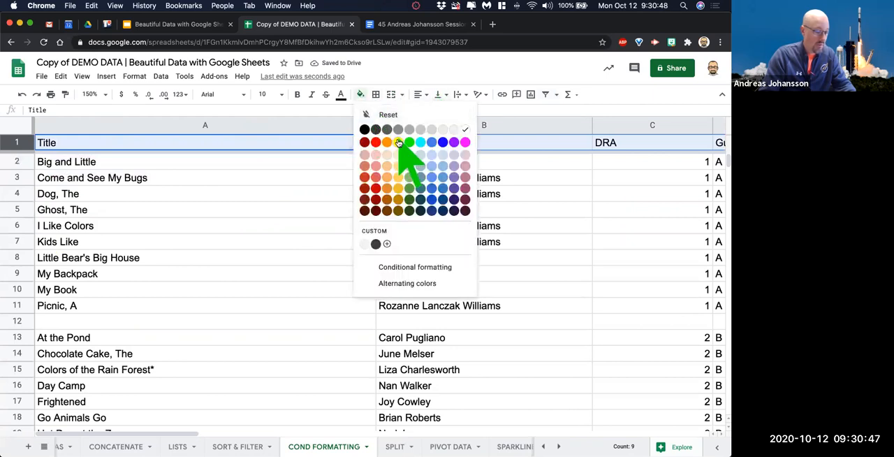
pyautogui.click(398, 141)
# Set the font of the whole COND FORMATTING sheet to Inconsolata at size 10.
pyautogui.click(17, 126)
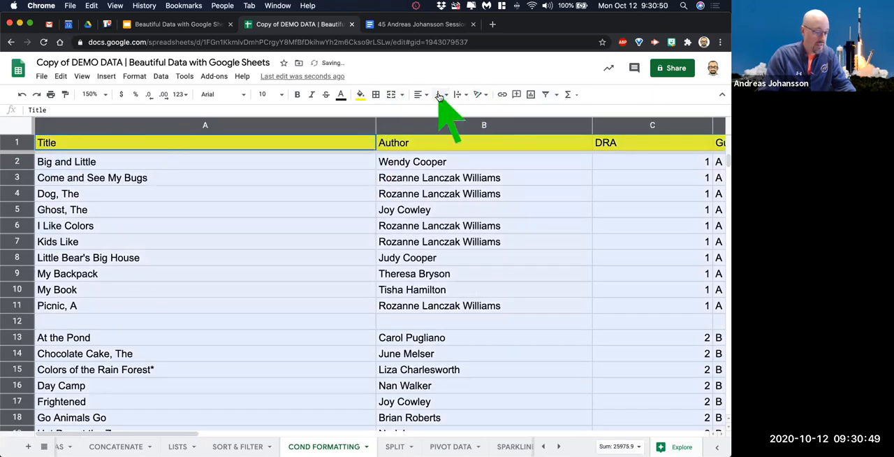
pyautogui.click(447, 210)
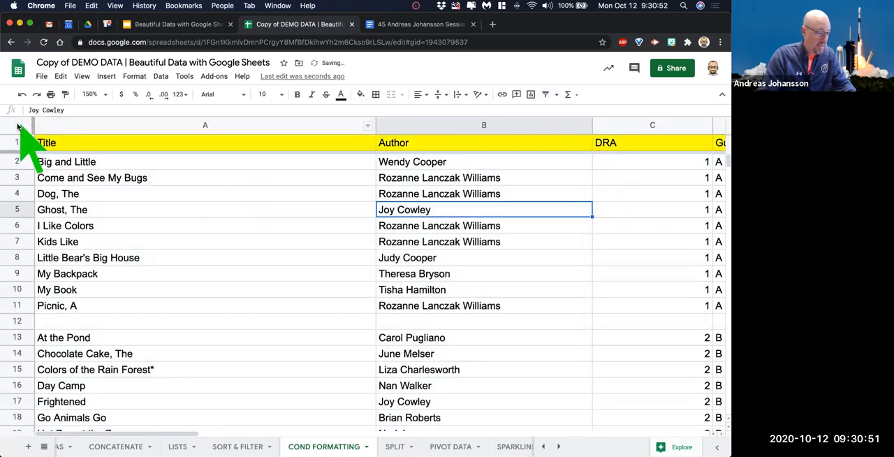
pyautogui.click(18, 125)
pyautogui.click(229, 95)
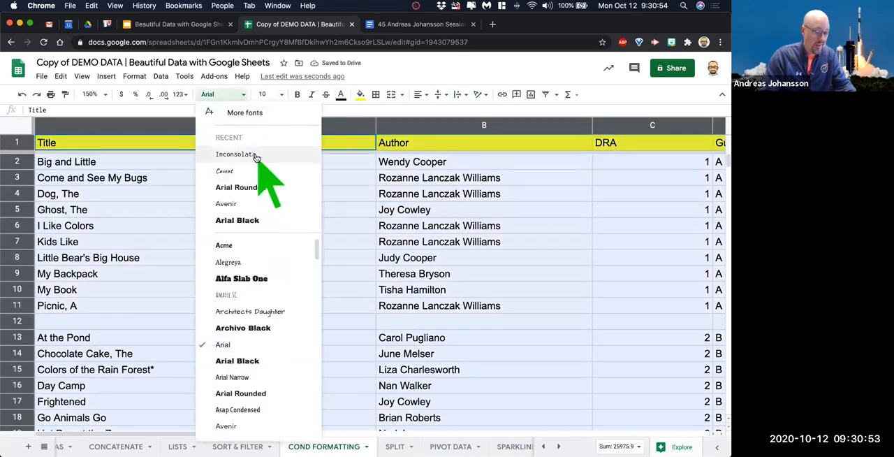
pyautogui.click(257, 155)
pyautogui.click(281, 94)
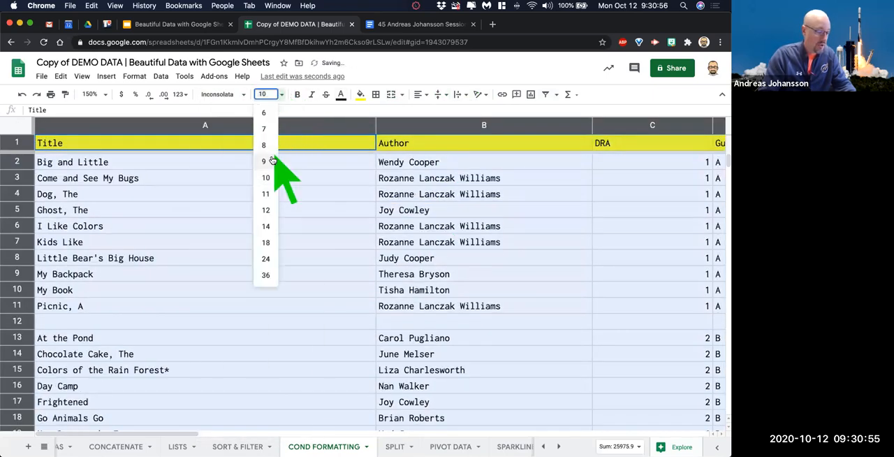
pyautogui.click(265, 178)
pyautogui.click(319, 210)
# Narrow columns A through F, from Title to Quantity, to fit their contents more closely.
pyautogui.moveTo(375, 126); pyautogui.dragTo(225, 126)
pyautogui.moveTo(442, 125); pyautogui.dragTo(375, 128)
pyautogui.moveTo(495, 126); pyautogui.dragTo(406, 127)
pyautogui.moveTo(598, 125); pyautogui.dragTo(486, 126)
pyautogui.hscroll(5, 469, 171)
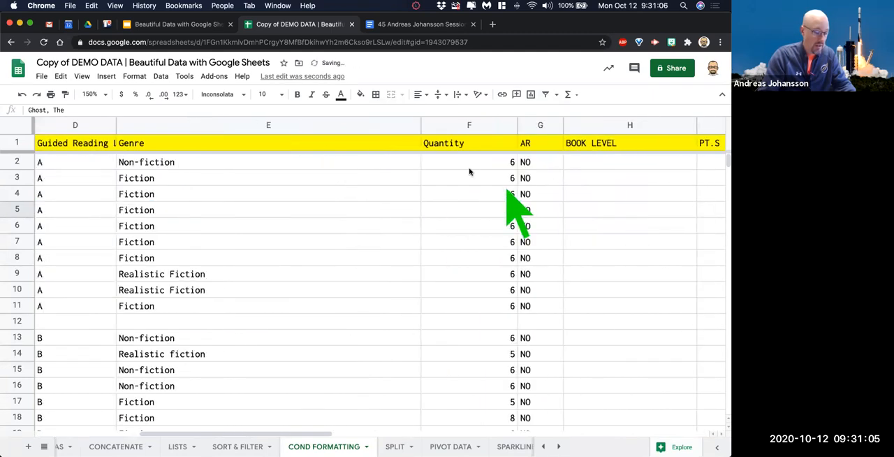
pyautogui.moveTo(419, 126); pyautogui.dragTo(233, 126)
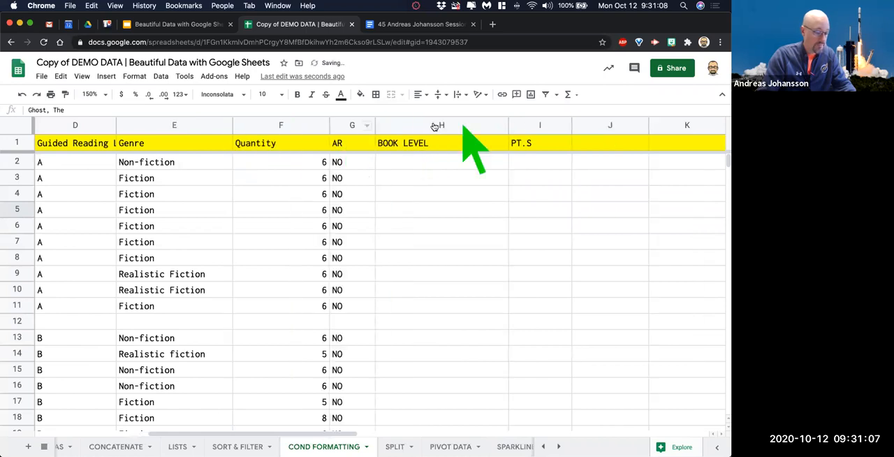
pyautogui.moveTo(329, 126); pyautogui.dragTo(292, 125)
pyautogui.scroll(-2, 442, 214)
pyautogui.scroll(2, 443, 214)
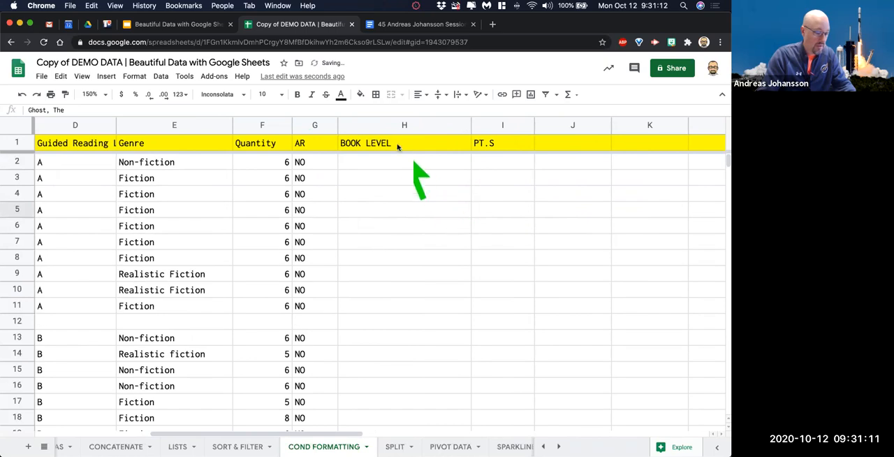
# Delete all columns from BOOK LEVEL to the end of the sheet.
pyautogui.click(393, 126)
pyautogui.hotkey('shift', 'Right')
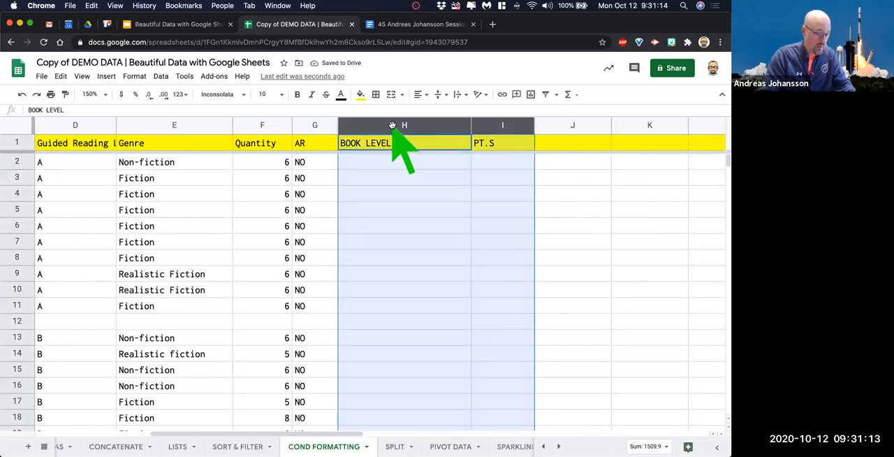
pyautogui.press('super+shift+Right')
pyautogui.hscroll(-10, 392, 128)
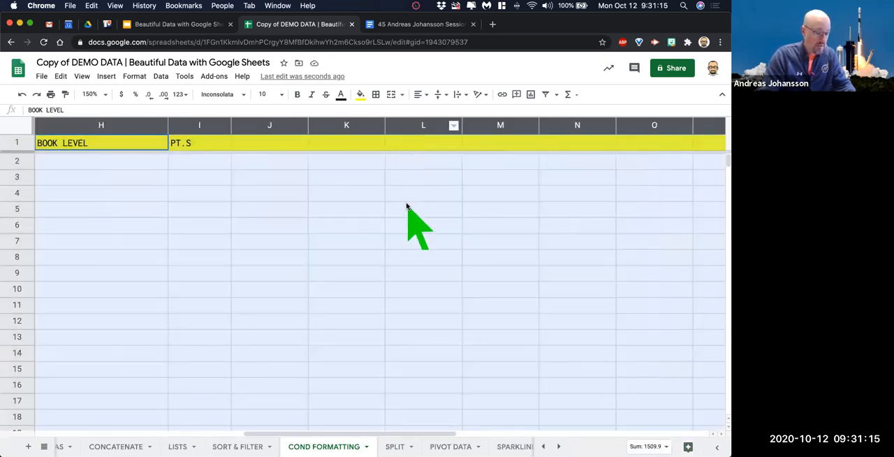
pyautogui.rightClick(389, 133)
pyautogui.click(457, 192)
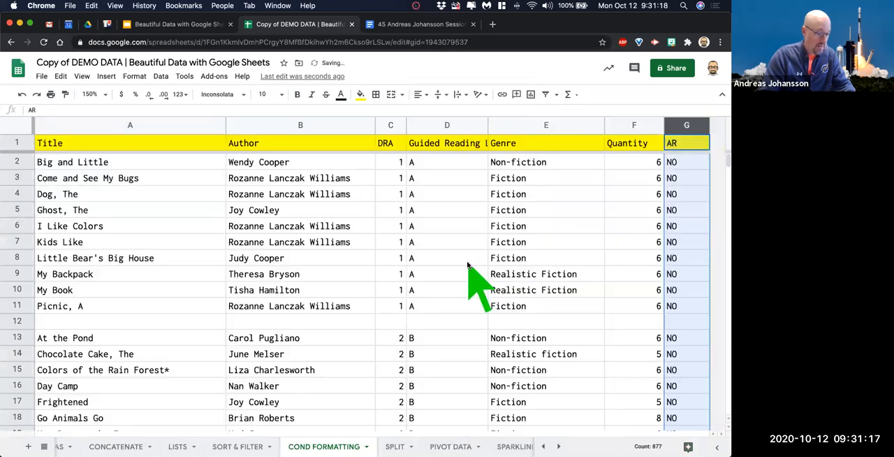
pyautogui.click(440, 244)
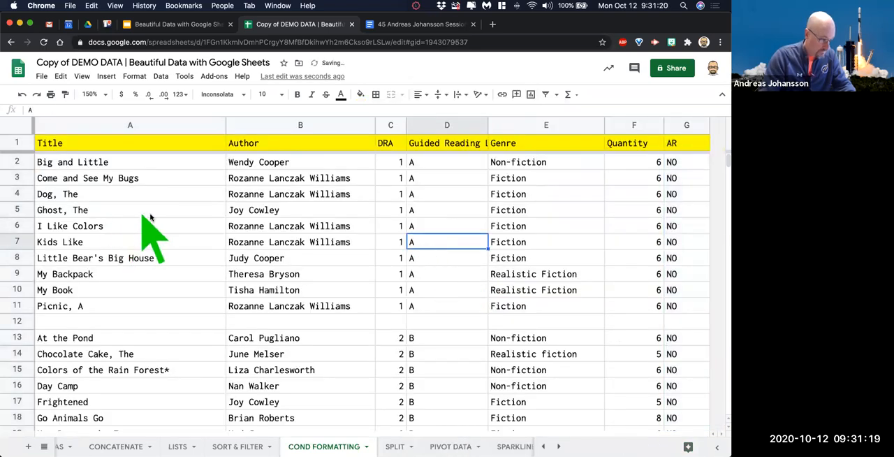
# Turn on a filter for the whole COND FORMATTING sheet.
pyautogui.click(21, 126)
pyautogui.click(545, 95)
pyautogui.click(556, 229)
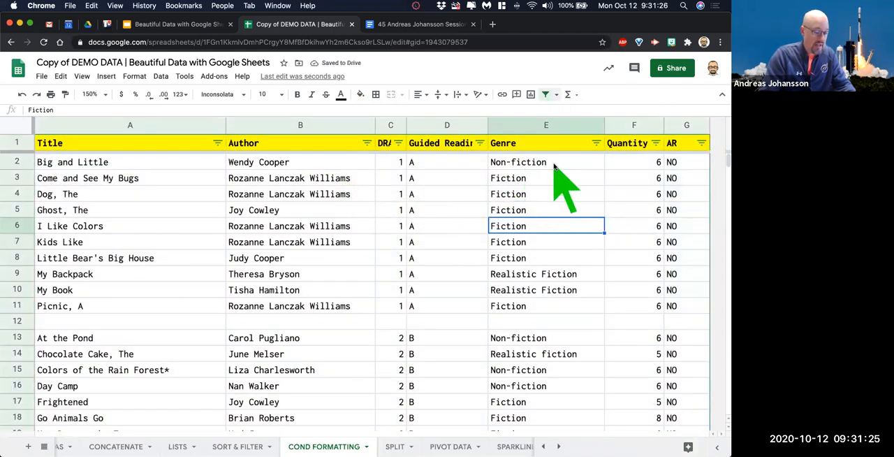
pyautogui.click(595, 143)
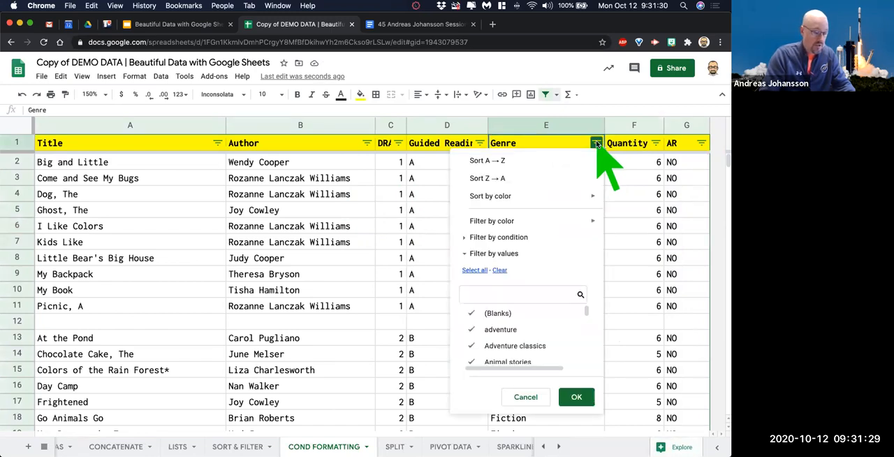
pyautogui.click(590, 125)
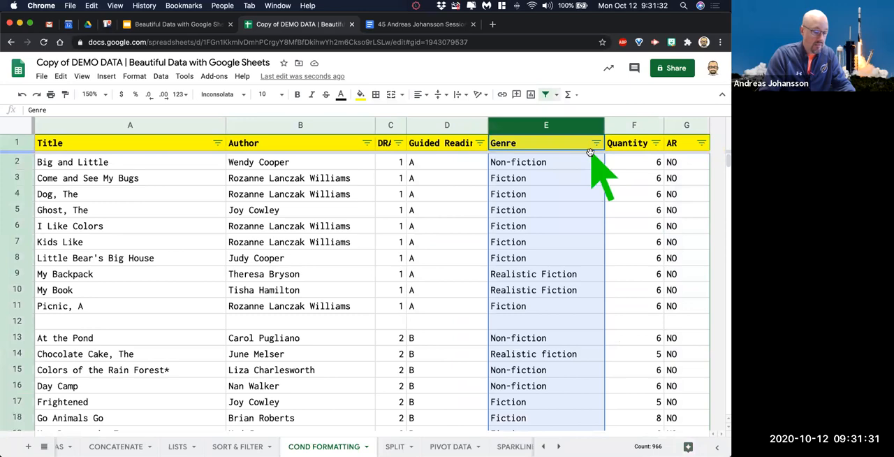
pyautogui.scroll(-10, 576, 294)
pyautogui.scroll(10, 576, 294)
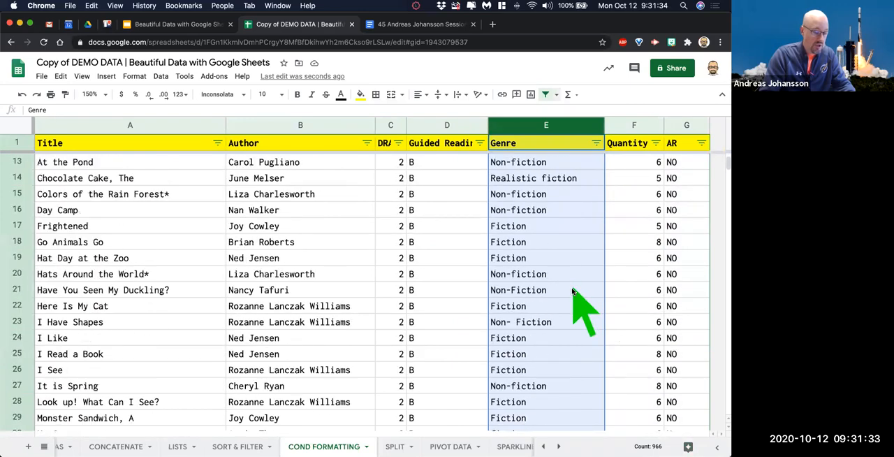
pyautogui.click(588, 249)
# Filter the Genre column by values to show only Fiction, searching the value list for "ficti".
pyautogui.click(596, 143)
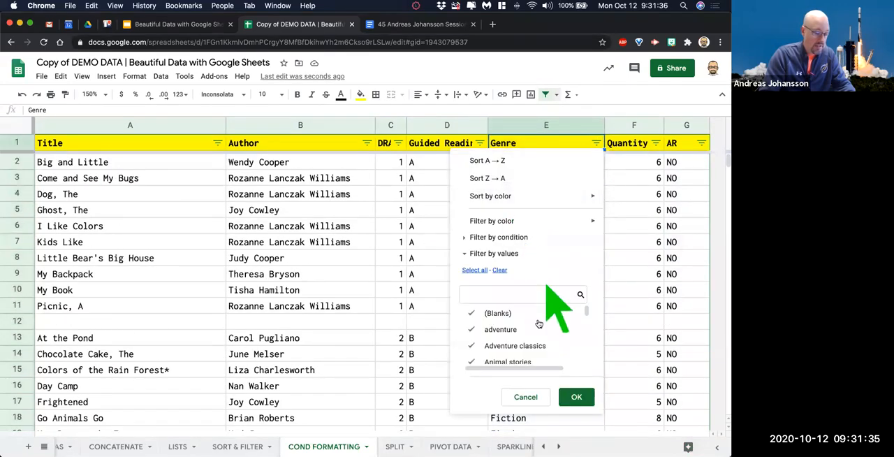
pyautogui.click(499, 270)
pyautogui.scroll(-4, 531, 345)
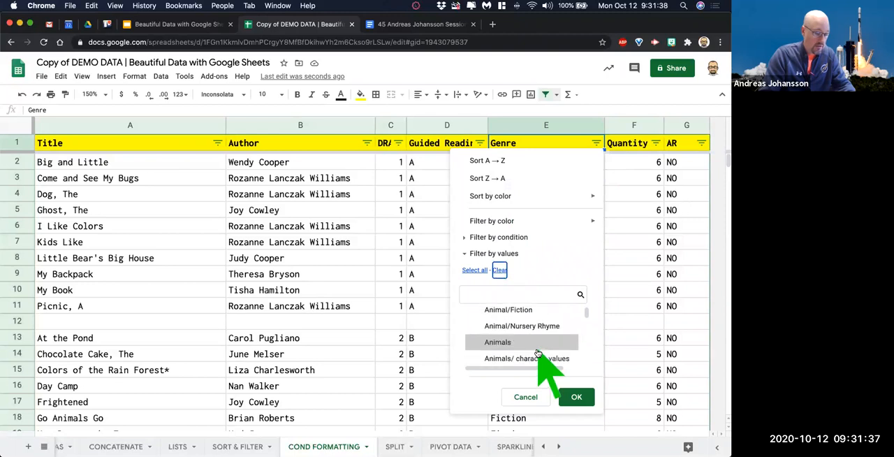
pyautogui.scroll(-5, 538, 353)
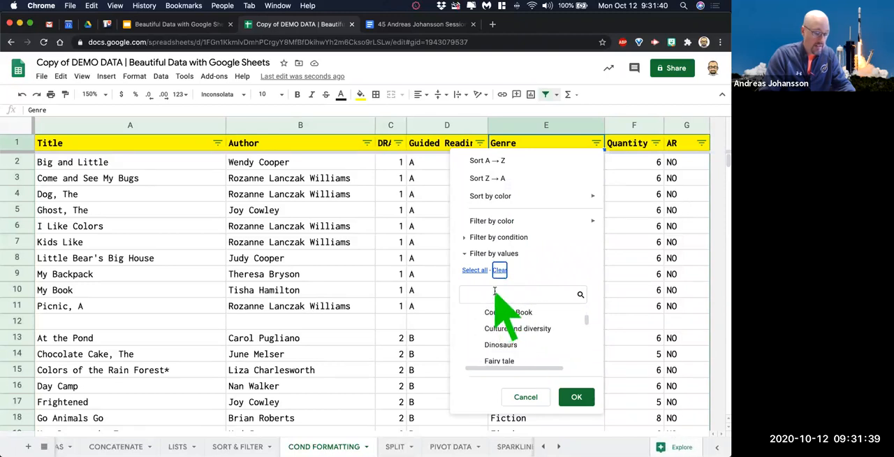
pyautogui.write('ficti')
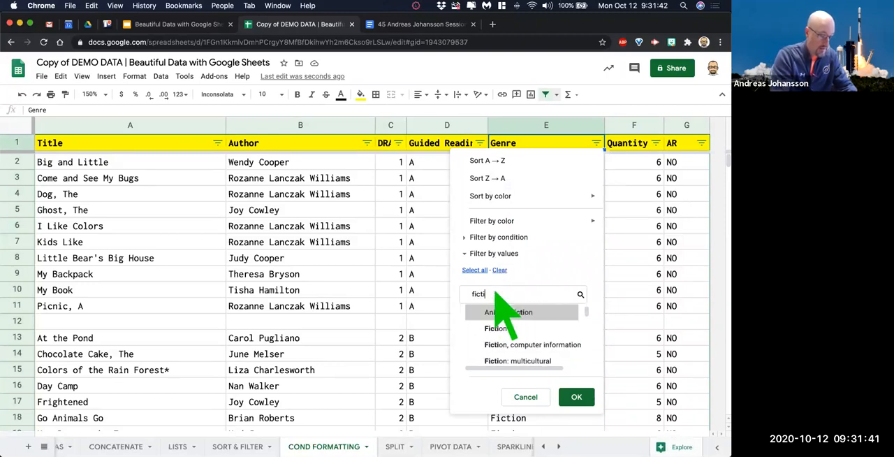
pyautogui.click(497, 328)
pyautogui.click(576, 397)
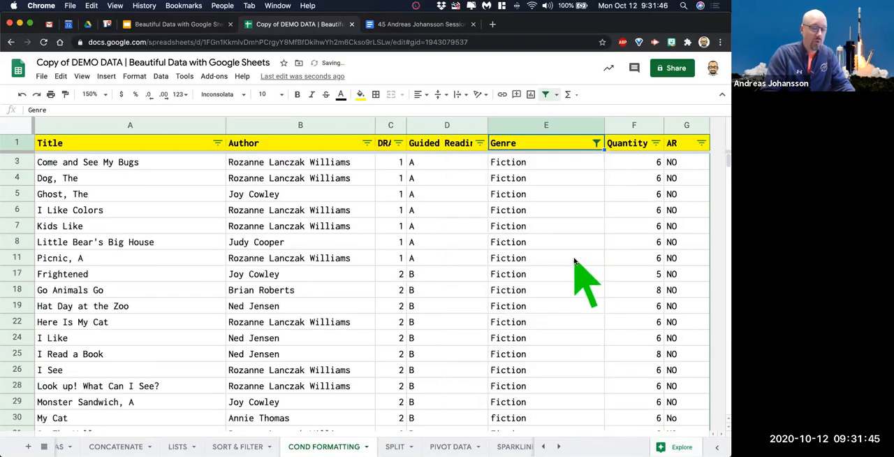
# Widen the DRA column so its full header fits beside the filter icon.
pyautogui.scroll(-20, 574, 262)
pyautogui.scroll(20, 570, 265)
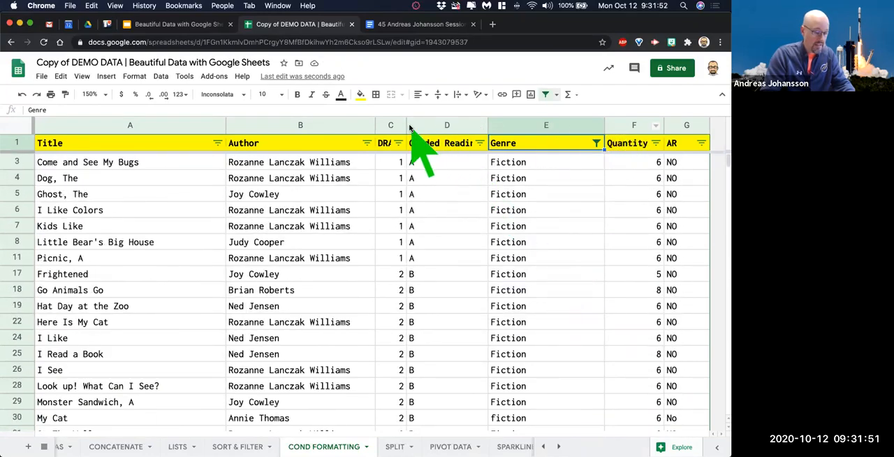
pyautogui.moveTo(407, 126); pyautogui.dragTo(427, 127)
pyautogui.scroll(-12, 660, 245)
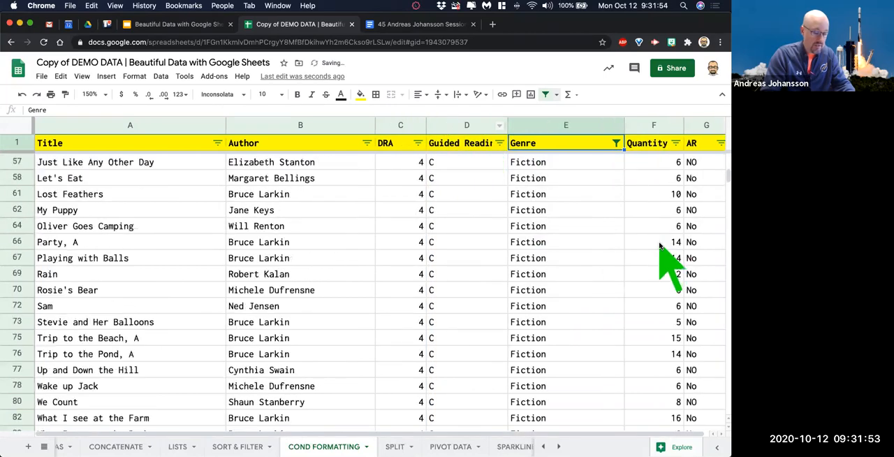
pyautogui.scroll(12, 660, 248)
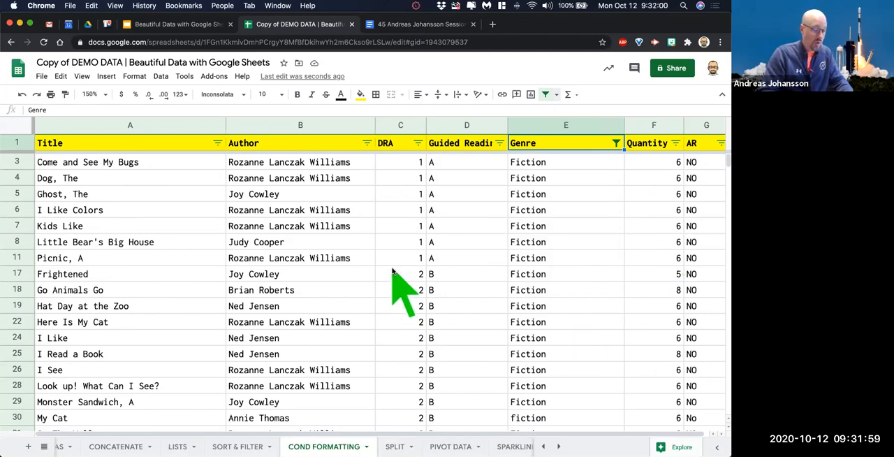
# Start a conditional formatting rule for the entire Quantity column.
pyautogui.hscroll(3, 395, 276)
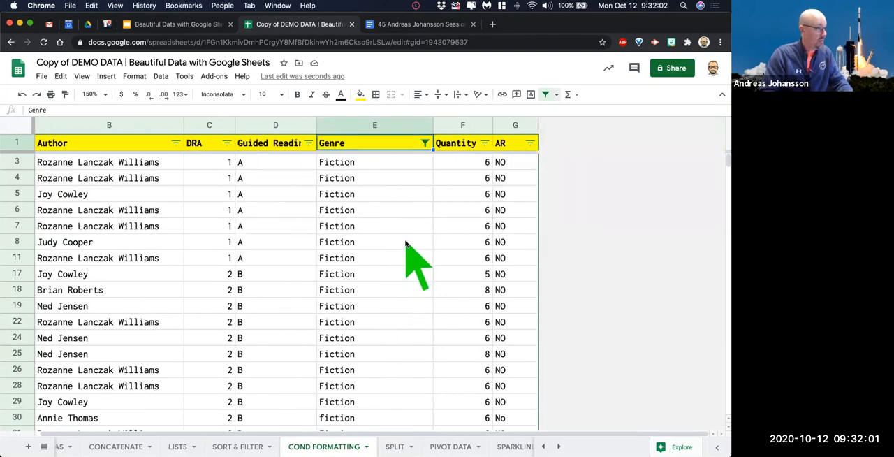
pyautogui.hscroll(-3, 449, 258)
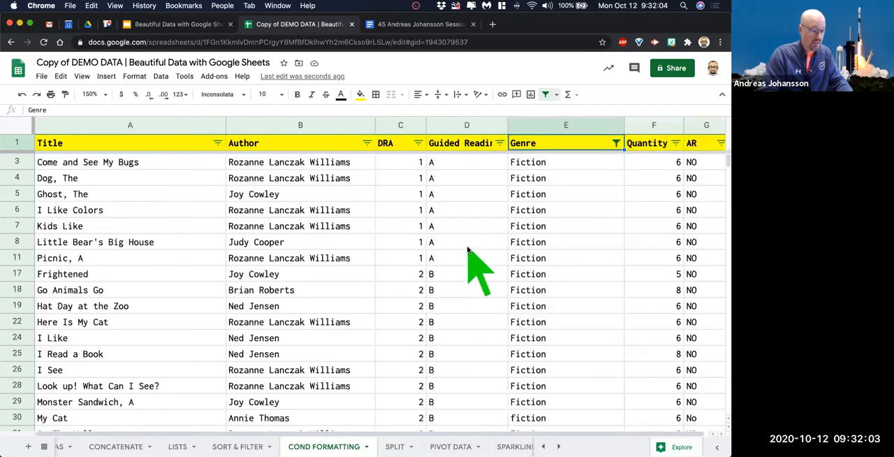
pyautogui.click(649, 126)
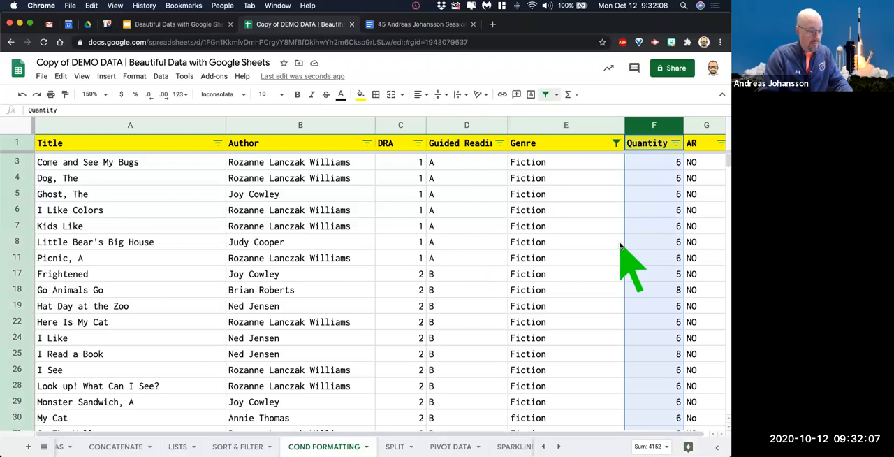
pyautogui.click(135, 77)
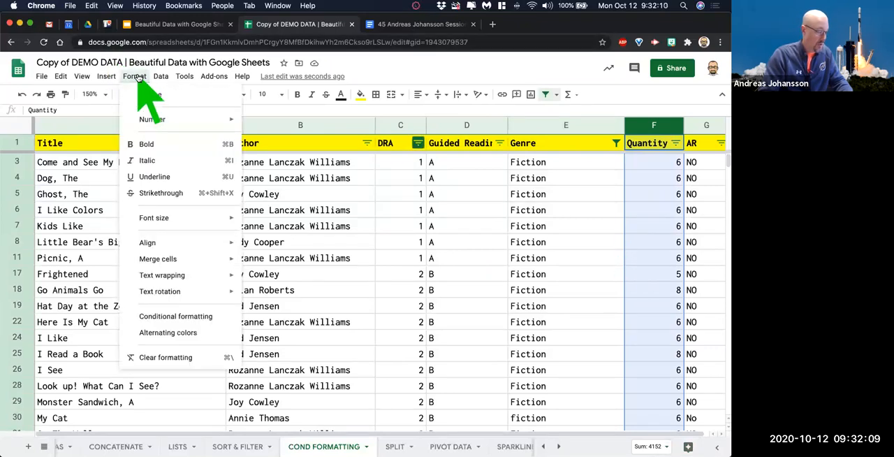
pyautogui.click(207, 319)
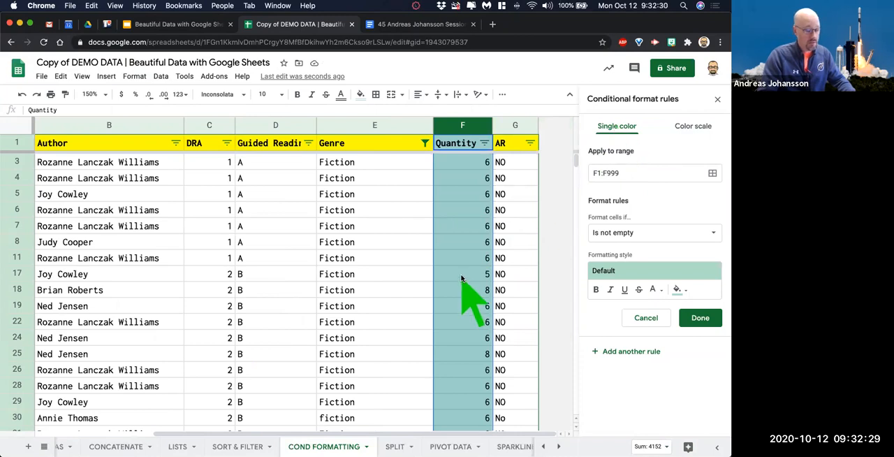
pyautogui.scroll(-15, 462, 277)
pyautogui.scroll(10, 462, 277)
pyautogui.scroll(5, 462, 277)
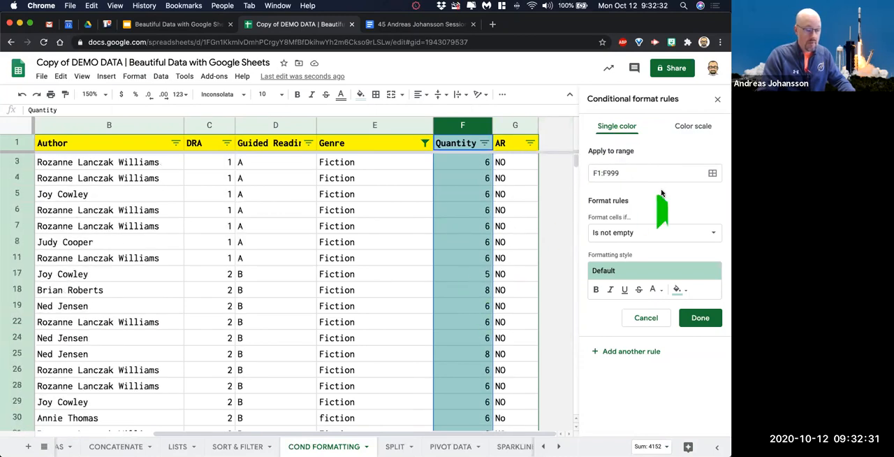
# Make the Quantity rule a color scale, trying the green to yellow to red preset before choosing red to white to green.
pyautogui.click(692, 130)
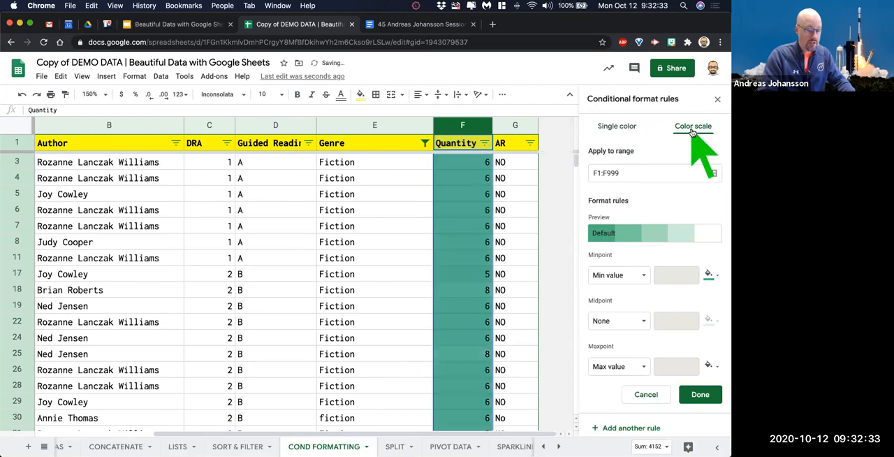
pyautogui.click(669, 236)
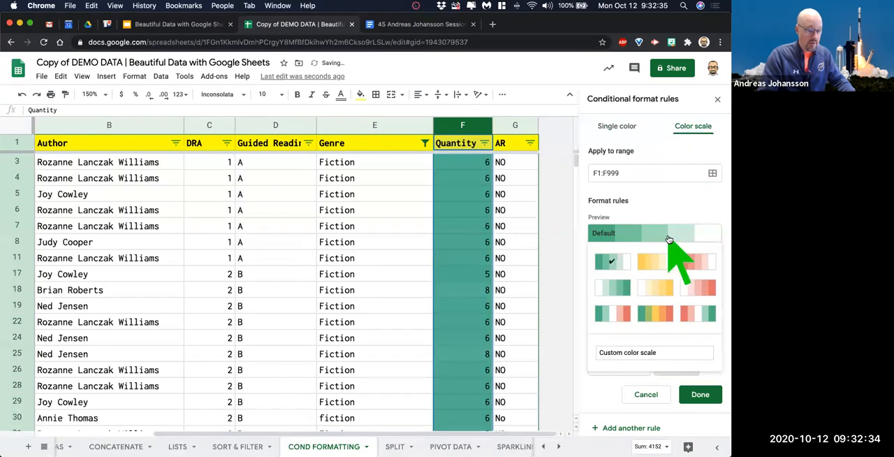
pyautogui.click(663, 316)
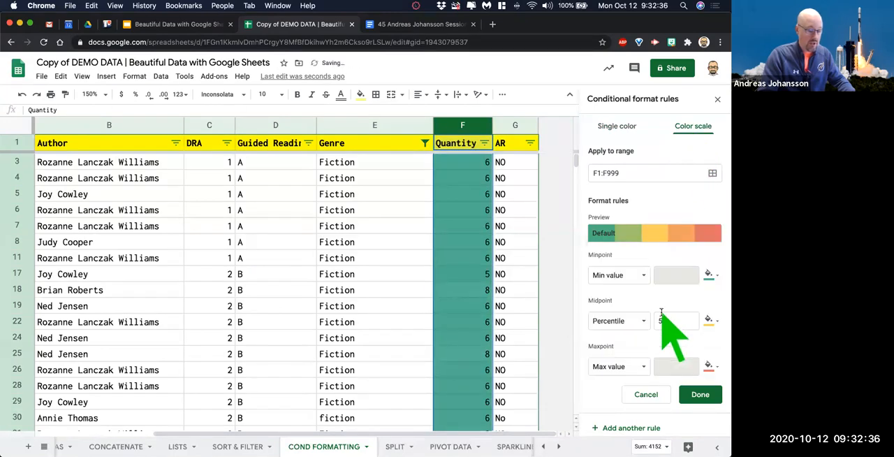
pyautogui.click(657, 235)
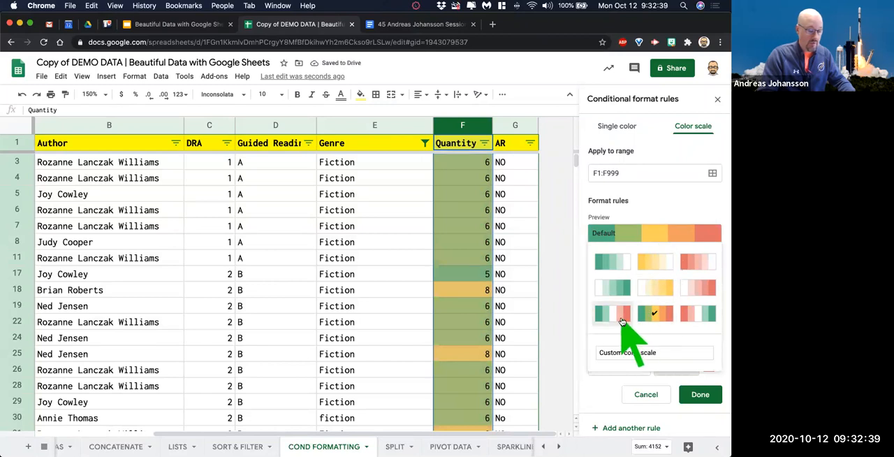
pyautogui.click(699, 314)
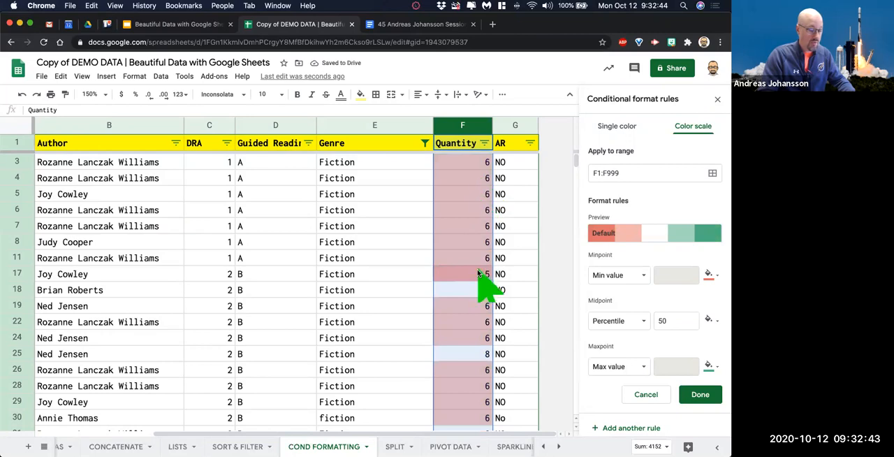
pyautogui.scroll(-10, 478, 273)
pyautogui.scroll(-15, 478, 274)
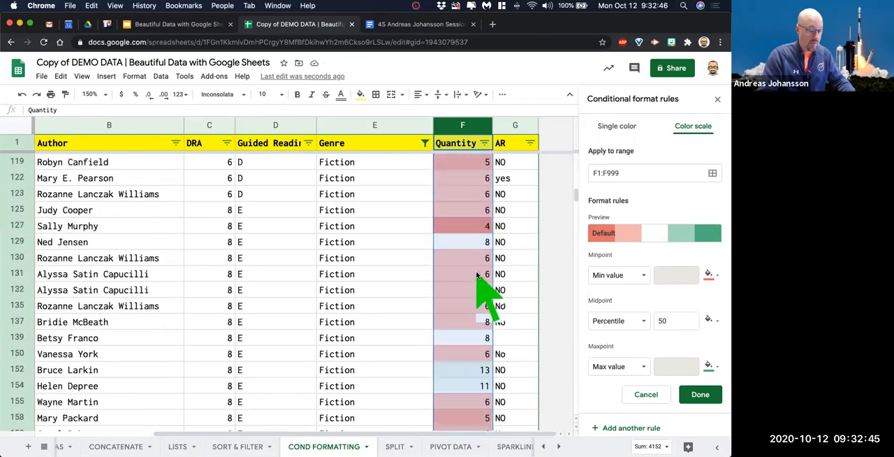
pyautogui.scroll(-10, 474, 276)
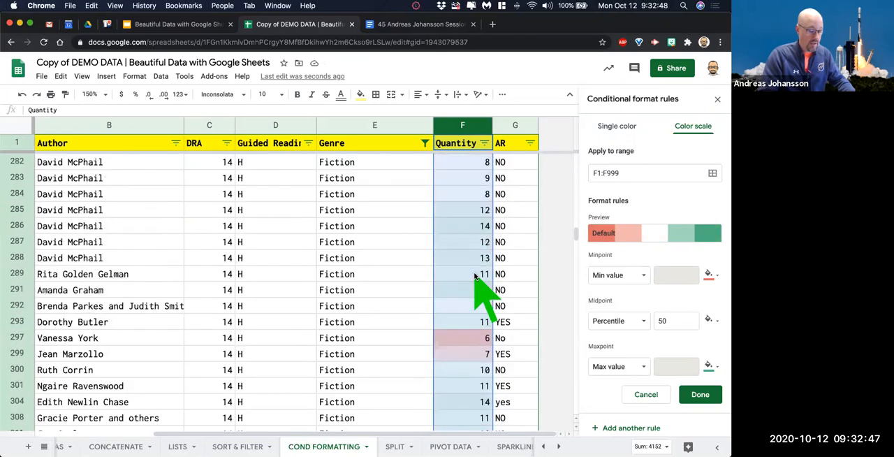
pyautogui.scroll(20, 474, 275)
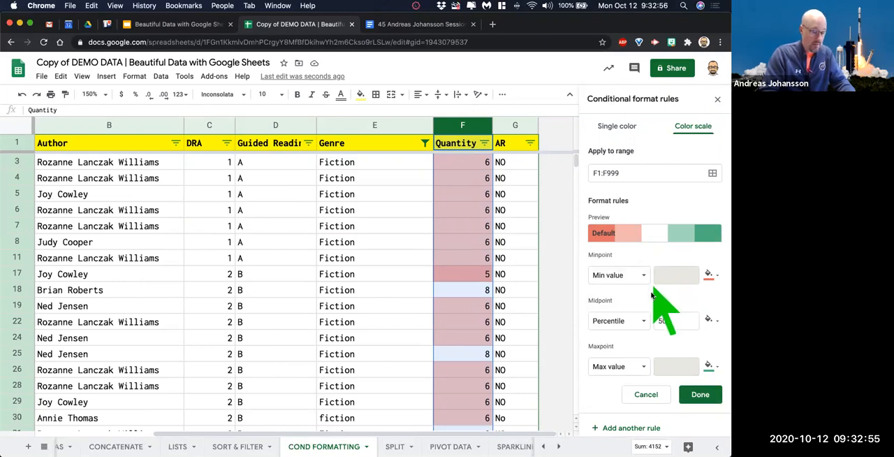
# Customize the color scale with a bright red minpoint, yellow midpoint and bright green maxpoint, and save the rule.
pyautogui.click(709, 276)
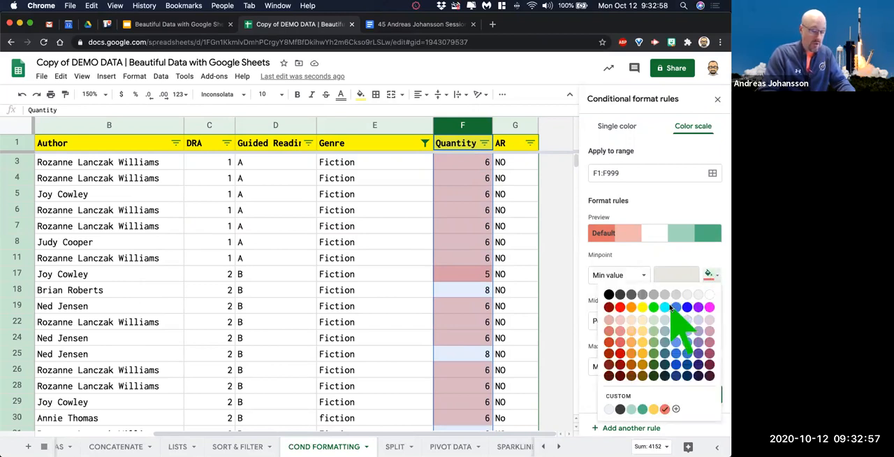
pyautogui.click(620, 308)
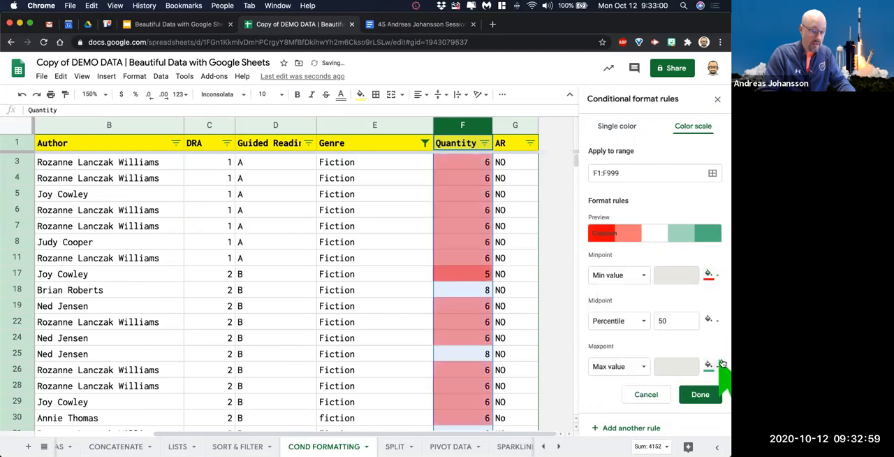
pyautogui.click(711, 366)
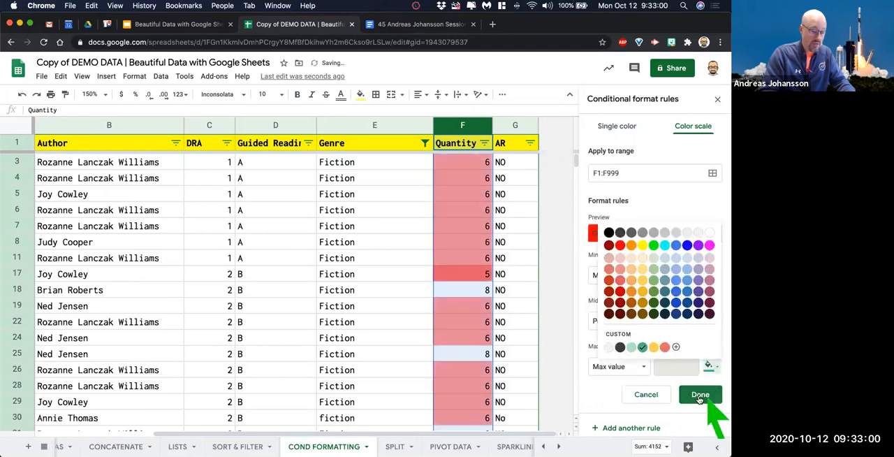
pyautogui.click(653, 245)
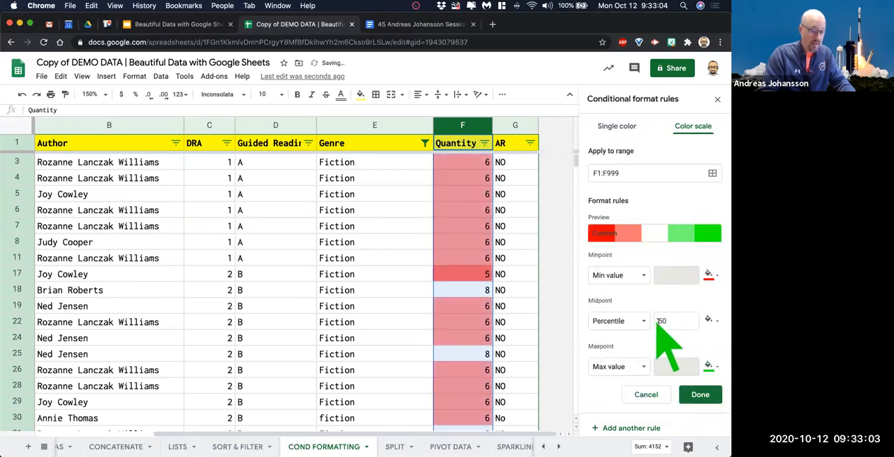
pyautogui.click(709, 320)
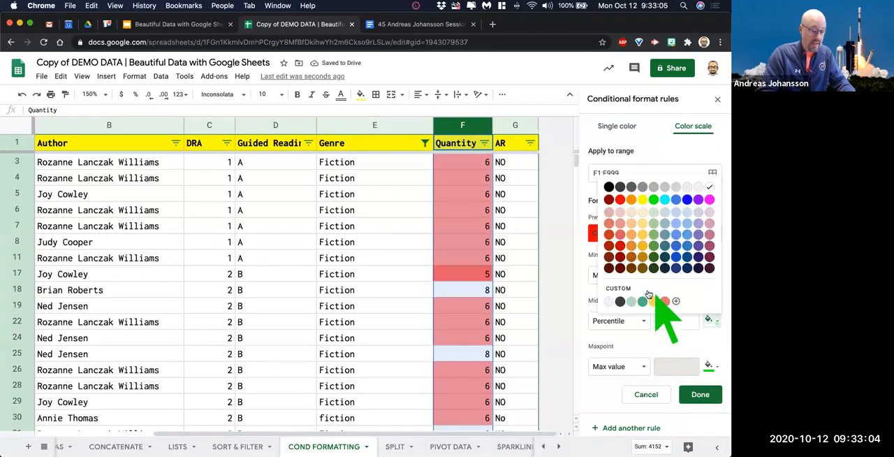
pyautogui.click(642, 200)
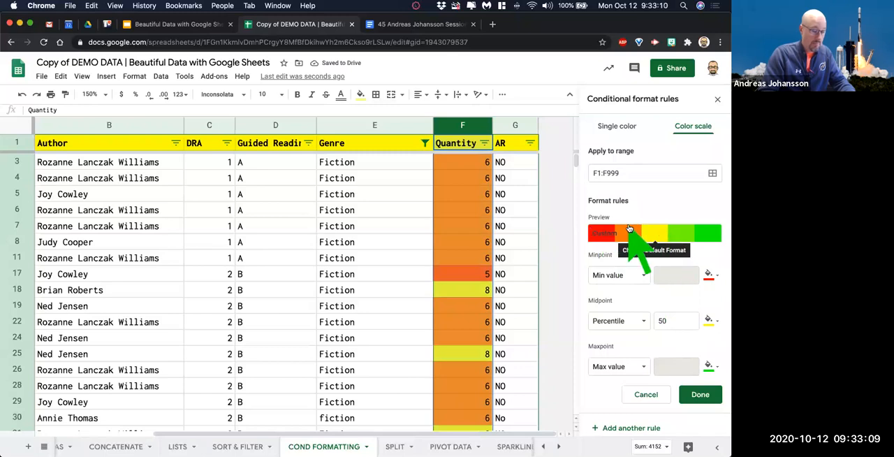
pyautogui.click(700, 394)
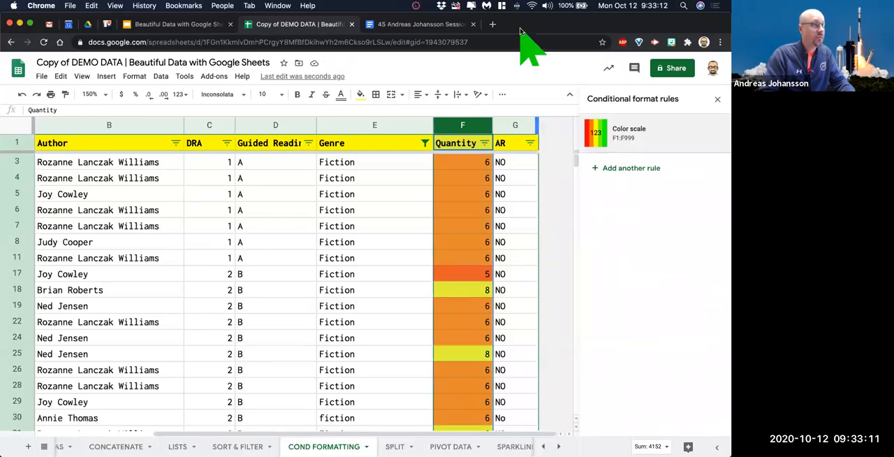
# Freeze the Title column so book titles stay in view beside the Quantity colors.
pyautogui.click(504, 210)
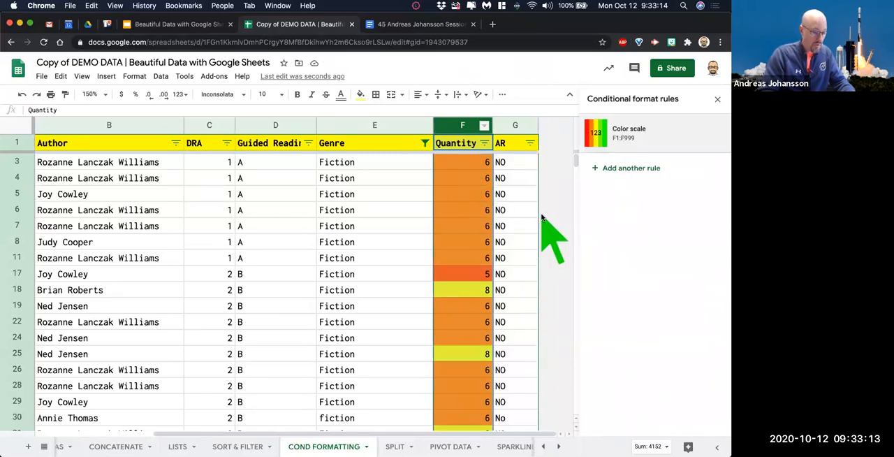
pyautogui.scroll(-10, 384, 224)
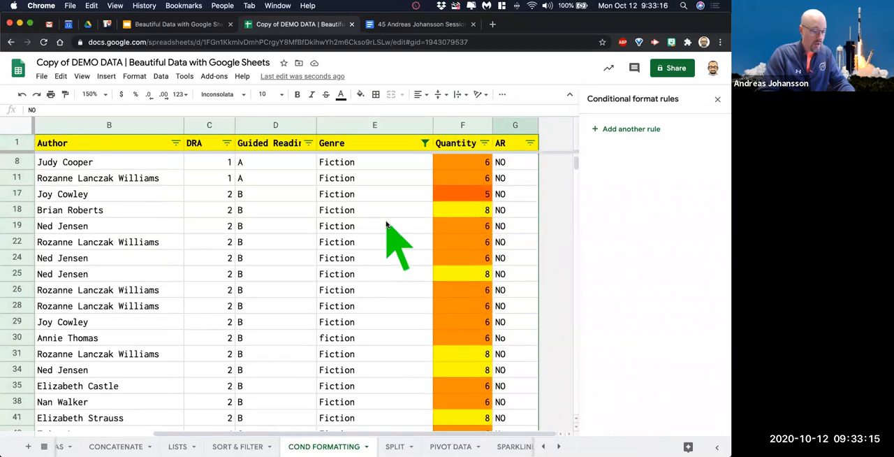
pyautogui.scroll(-3, 384, 224)
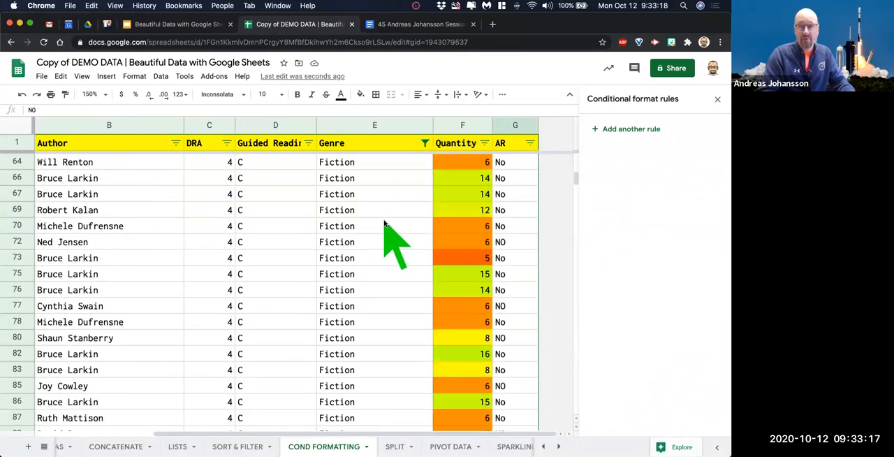
pyautogui.scroll(-10, 383, 223)
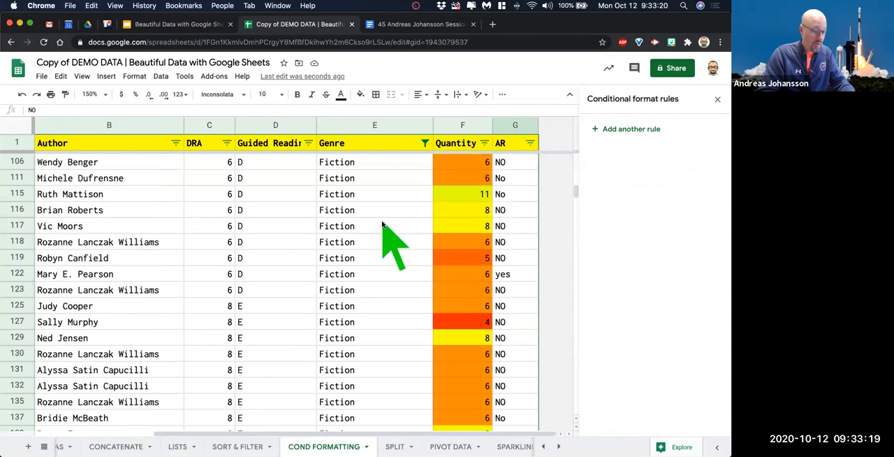
pyautogui.click(17, 290)
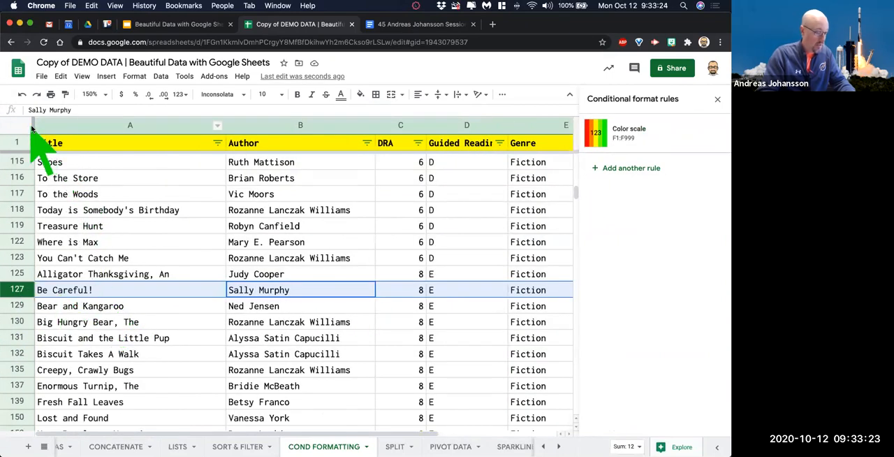
pyautogui.click(31, 126)
pyautogui.moveTo(31, 127); pyautogui.dragTo(208, 128)
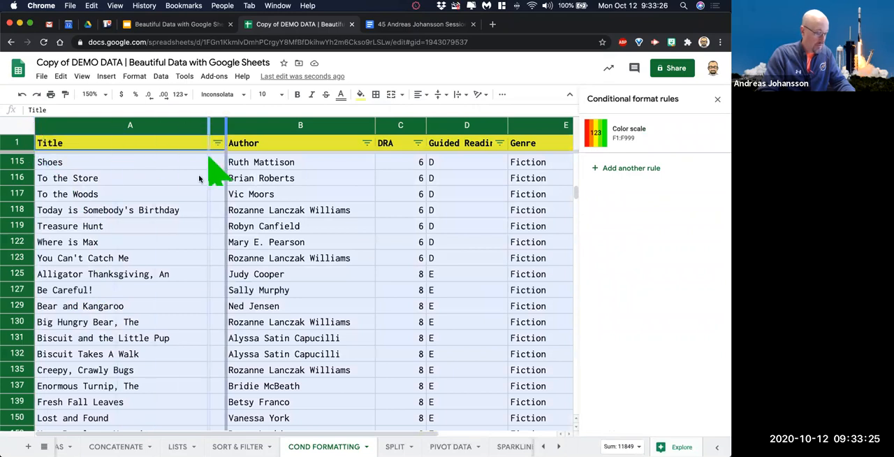
# Examine the Quantity colors against the book titles down the list and return to the first row.
pyautogui.click(78, 340)
pyautogui.hscroll(3, 397, 328)
pyautogui.scroll(-1, 391, 326)
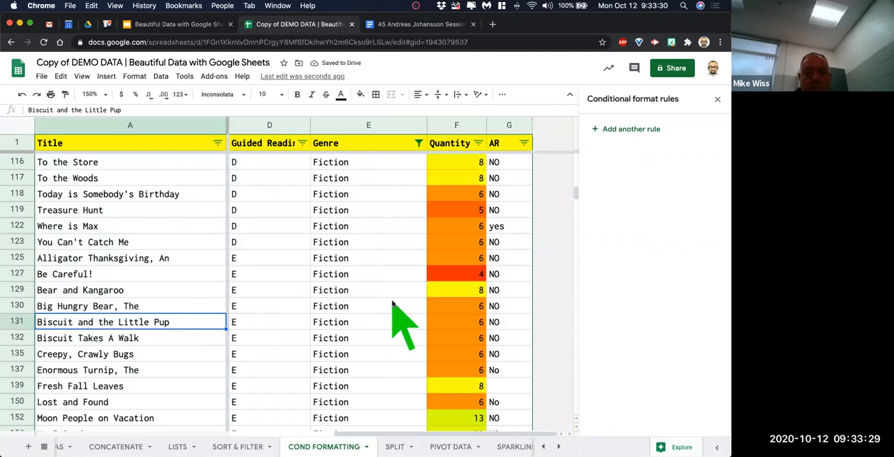
pyautogui.scroll(-2, 390, 314)
pyautogui.scroll(-10, 391, 305)
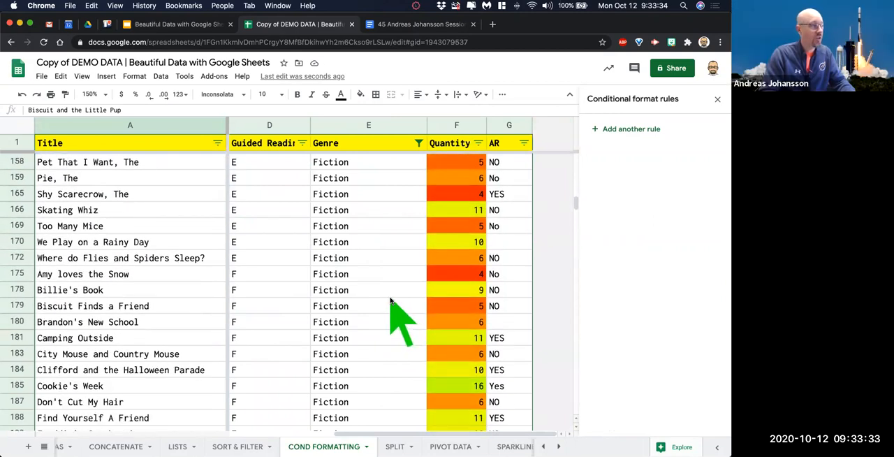
pyautogui.scroll(-10, 392, 290)
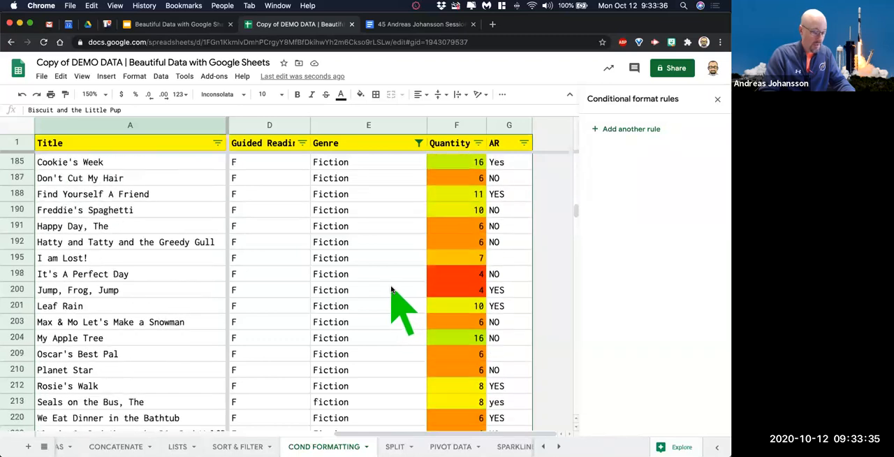
pyautogui.click(383, 292)
pyautogui.scroll(-10, 445, 256)
pyautogui.scroll(4, 444, 256)
pyautogui.scroll(1, 453, 206)
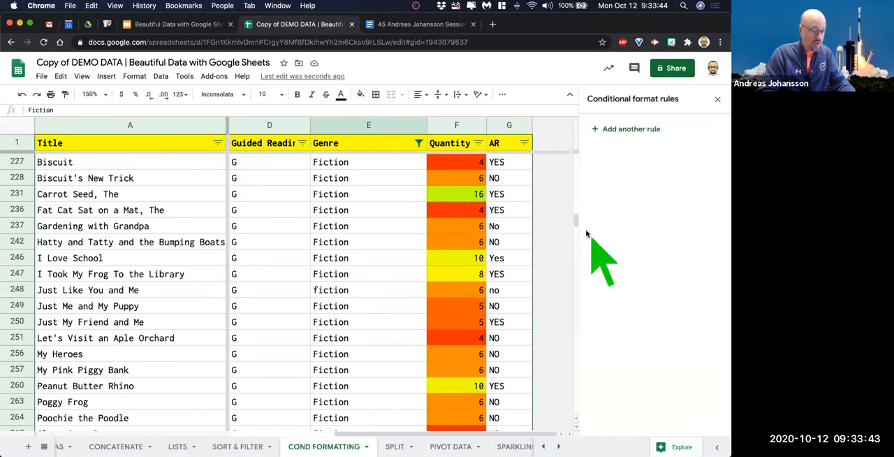
pyautogui.moveTo(574, 218); pyautogui.dragTo(576, 159)
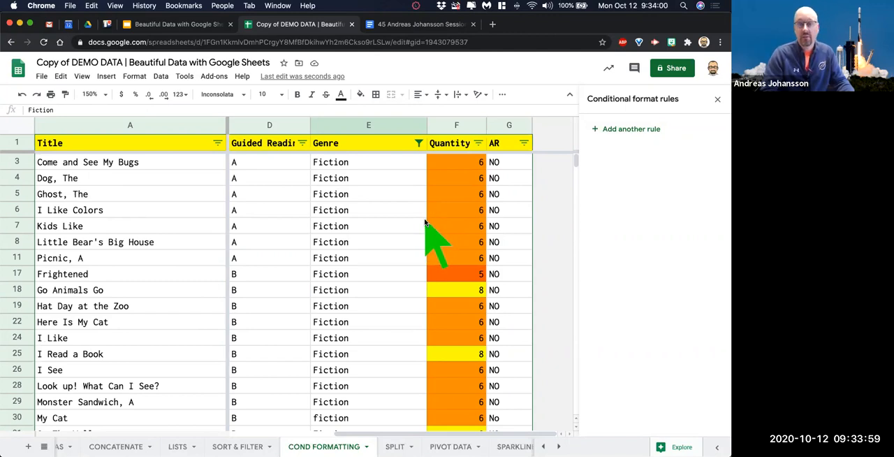
# Sort the filtered book list by Quantity in ascending order and select the last book's Quantity cell.
pyautogui.click(479, 143)
pyautogui.click(369, 161)
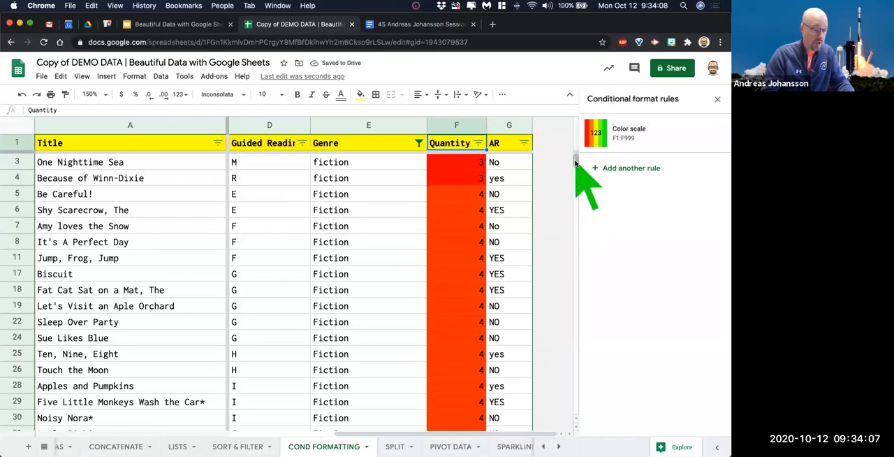
pyautogui.moveTo(576, 162); pyautogui.dragTo(573, 425)
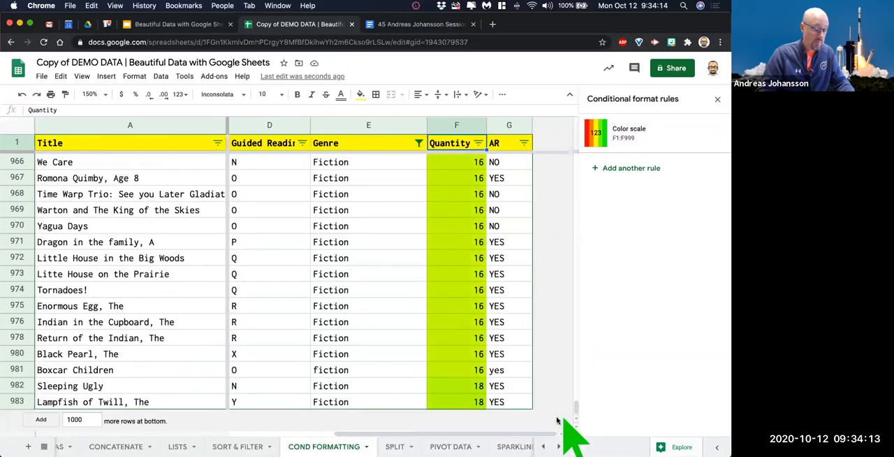
pyautogui.click(477, 403)
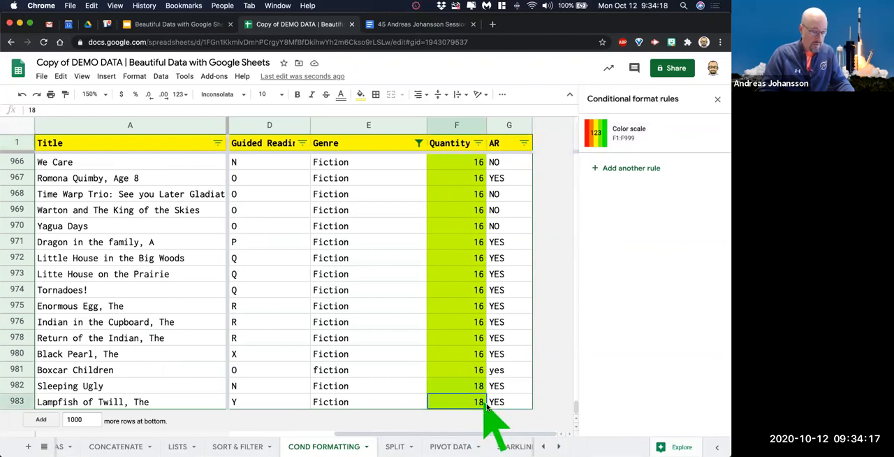
# Fill the last book's Quantity of 18 upward through row 967 and return to the first row of the list.
pyautogui.moveTo(486, 410); pyautogui.dragTo(491, 179)
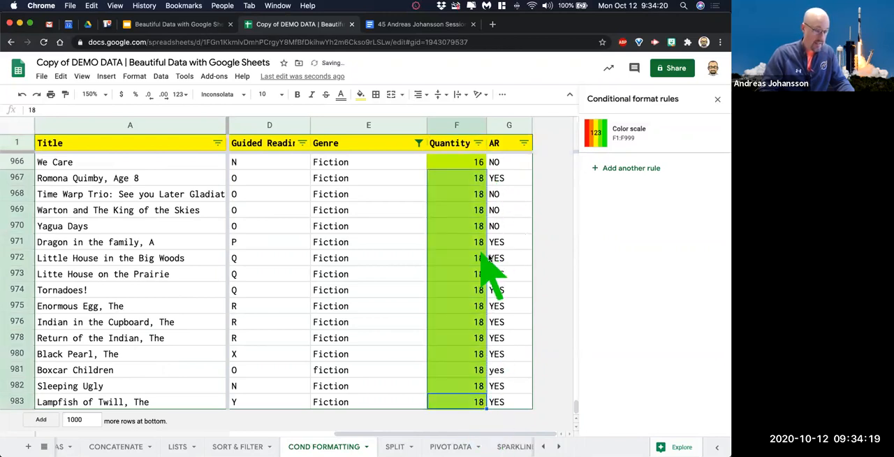
pyautogui.click(522, 231)
pyautogui.scroll(15, 479, 255)
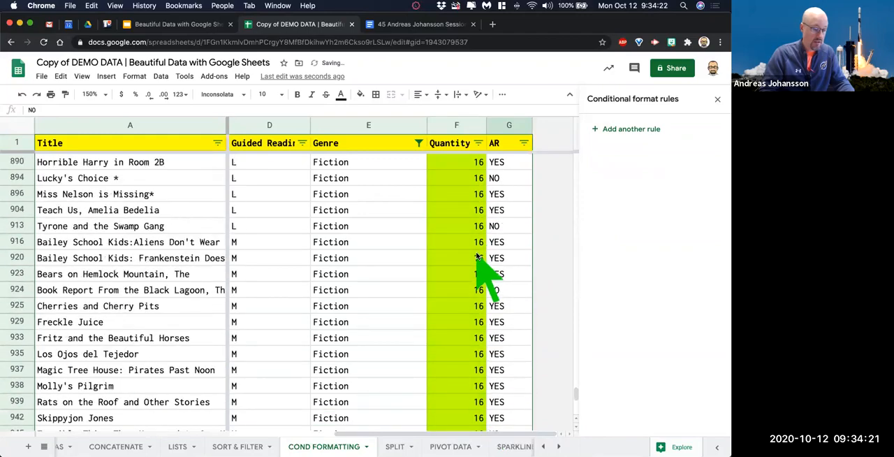
pyautogui.scroll(20, 479, 257)
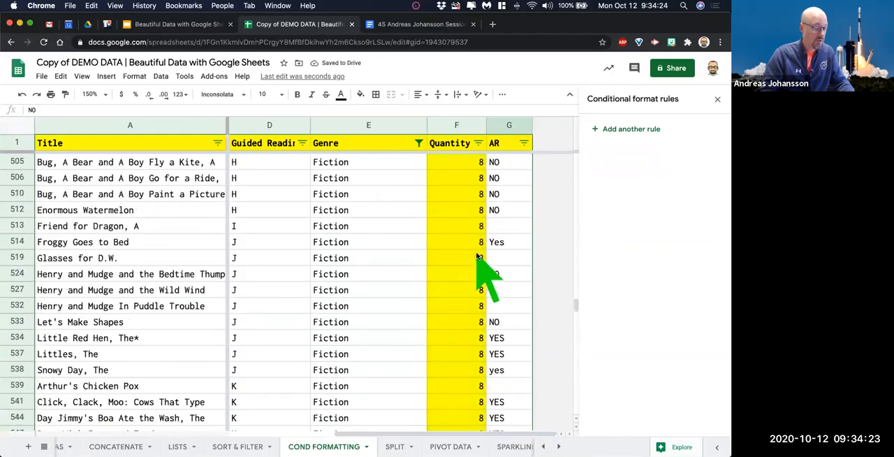
pyautogui.scroll(10, 479, 257)
pyautogui.moveTo(574, 246); pyautogui.dragTo(574, 152)
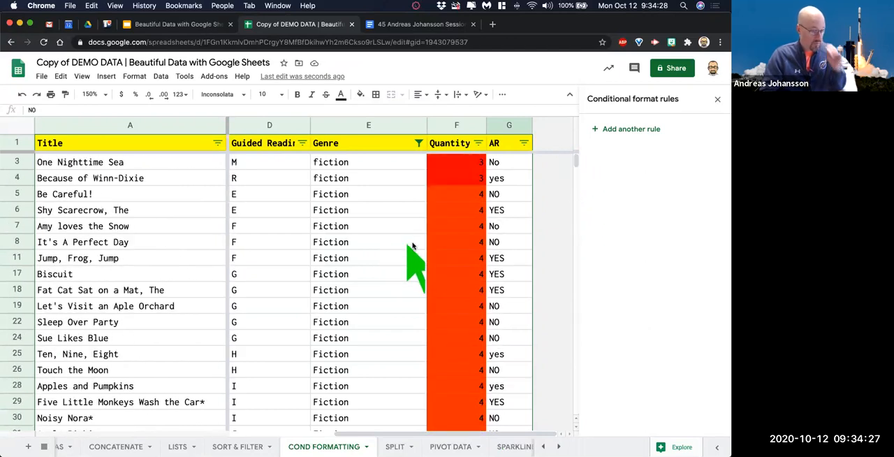
# Add a color scale rule to the whole DRA column (C1:C999) using the red-white-green preset.
pyautogui.hscroll(-3, 400, 244)
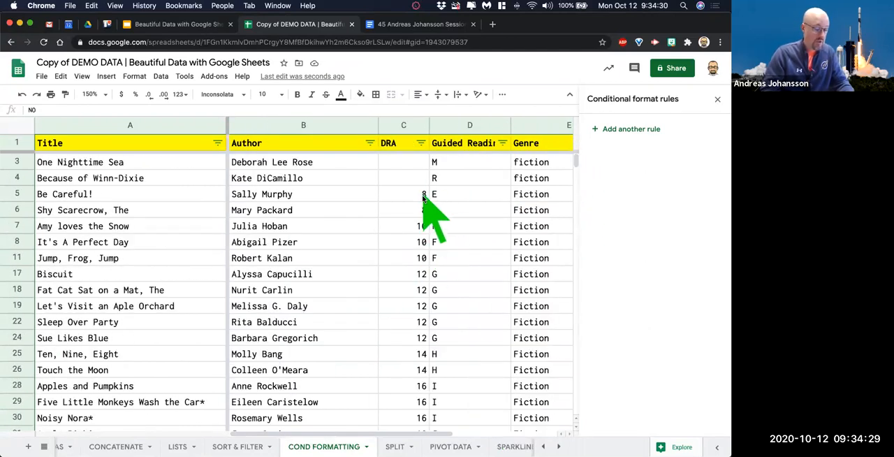
pyautogui.click(403, 126)
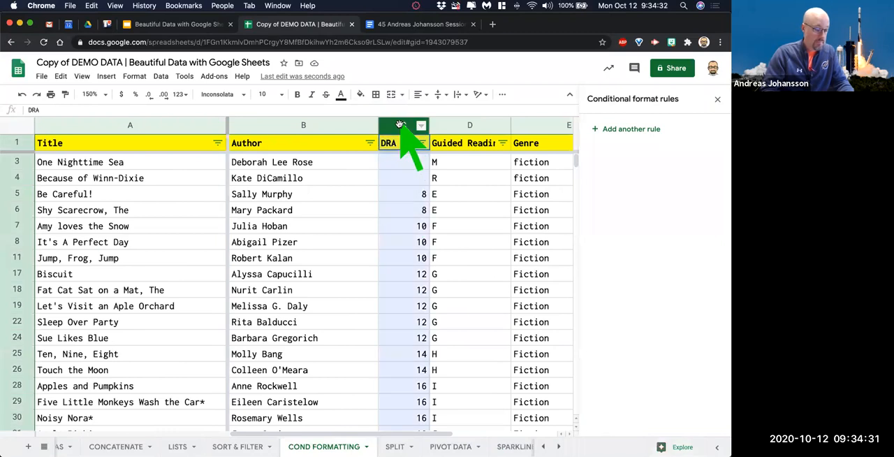
pyautogui.click(622, 130)
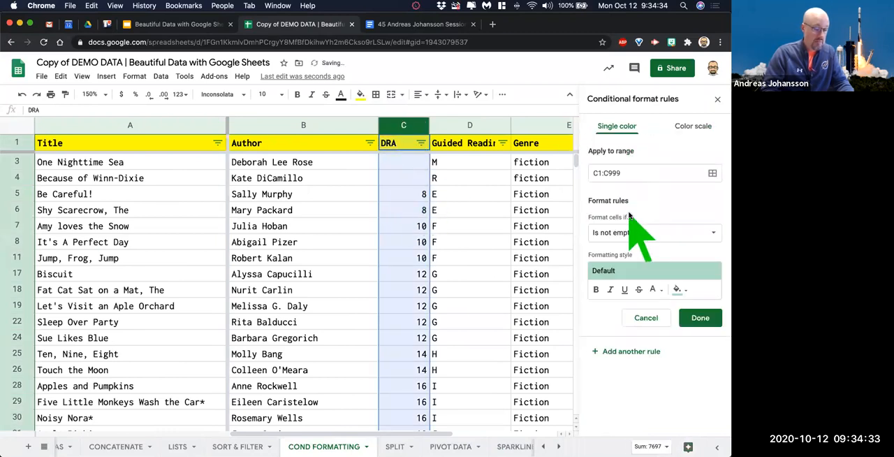
pyautogui.click(693, 126)
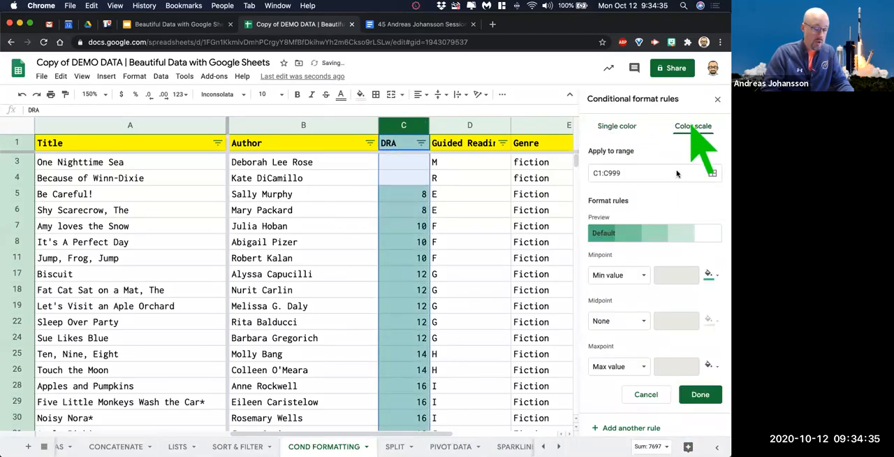
pyautogui.click(656, 232)
pyautogui.click(698, 314)
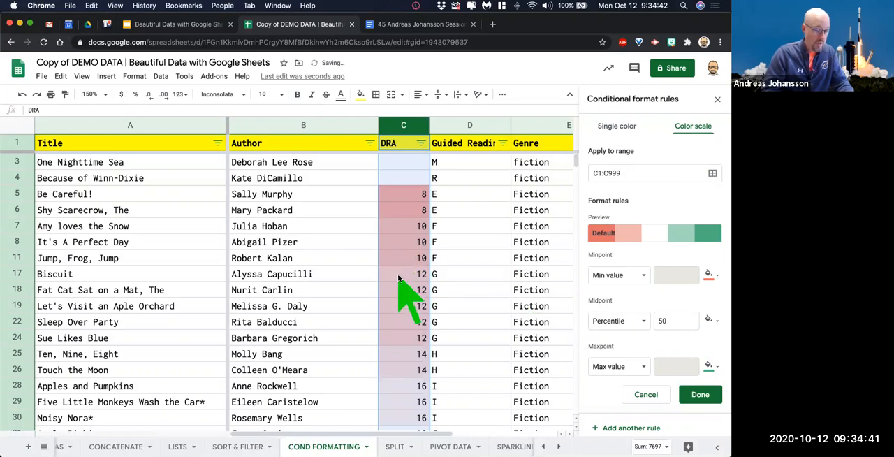
# Customize the DRA color scale with a bright red minpoint, bright green maxpoint and yellow midpoint, and save the rule.
pyautogui.click(723, 274)
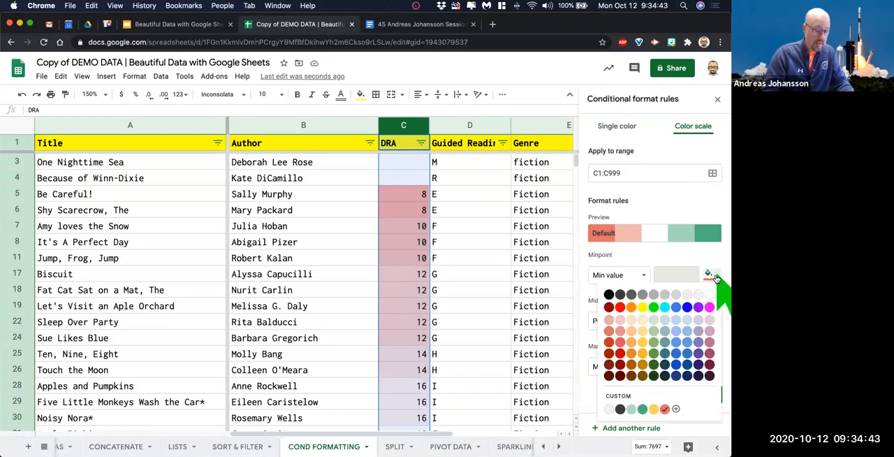
pyautogui.click(618, 308)
pyautogui.click(709, 364)
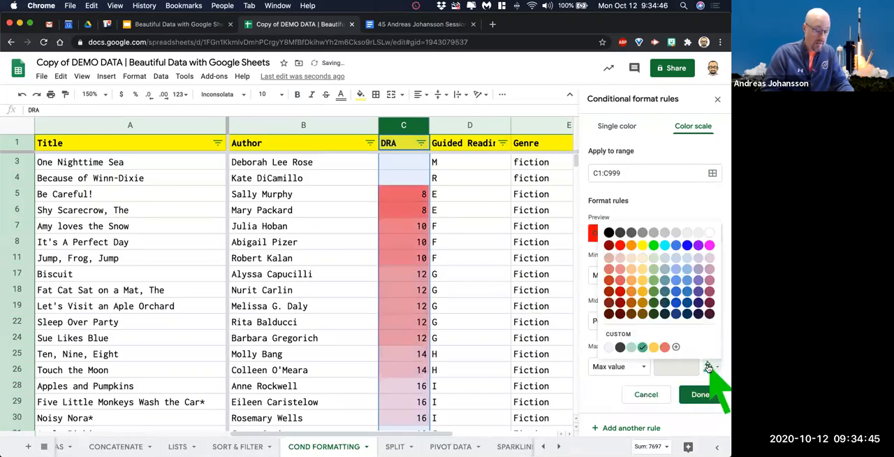
pyautogui.click(651, 245)
pyautogui.click(710, 319)
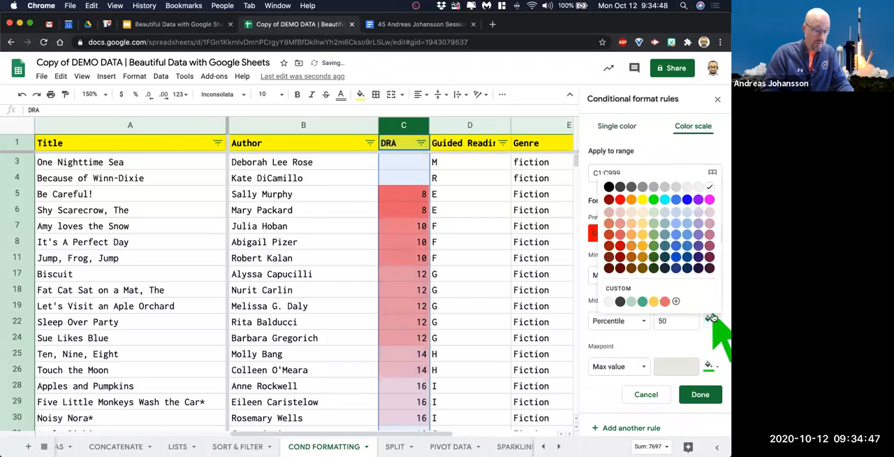
pyautogui.click(641, 200)
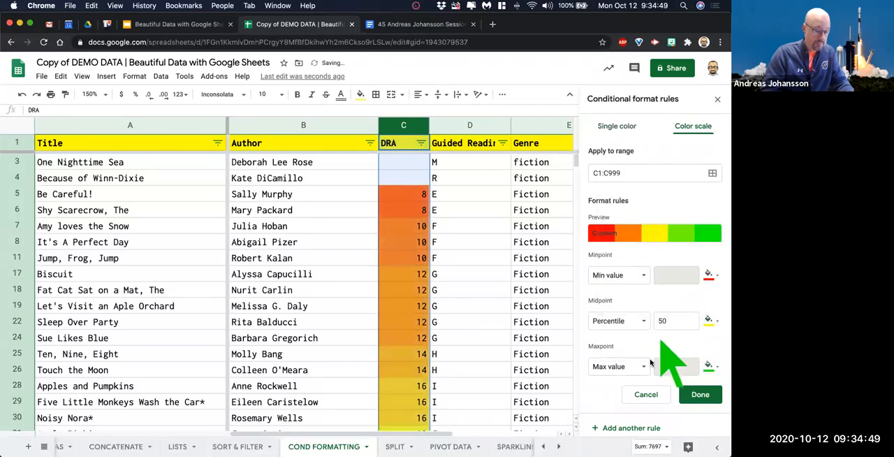
pyautogui.click(701, 395)
pyautogui.click(468, 197)
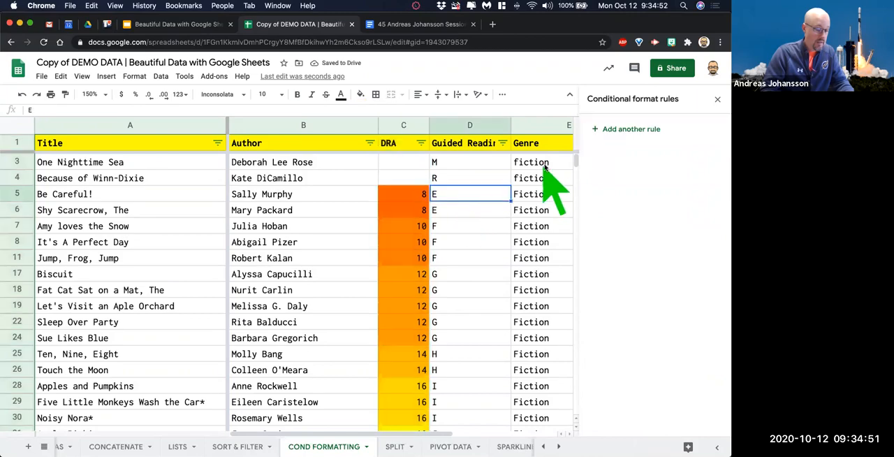
# Replace the 40-42 DRA entries in rows 404 to 406 with 40, filling down from "Nighttime Too Dark to See".
pyautogui.moveTo(574, 177); pyautogui.dragTo(574, 276)
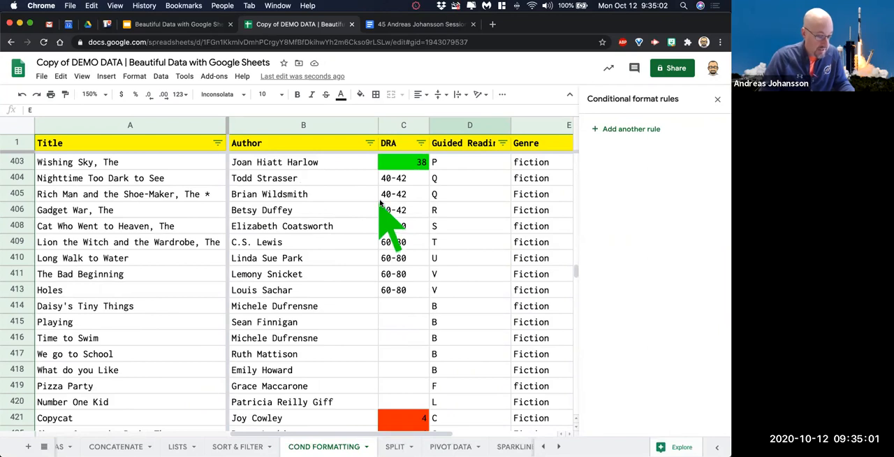
pyautogui.click(419, 179)
pyautogui.write('40')
pyautogui.press('Return')
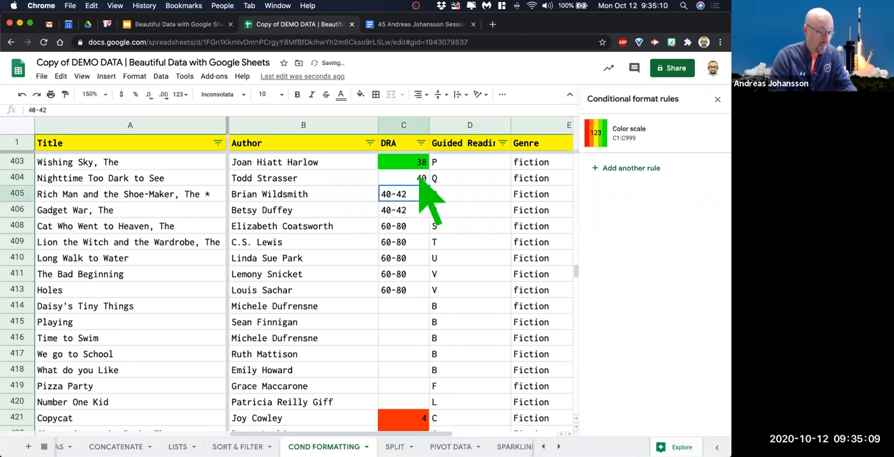
pyautogui.click(418, 179)
pyautogui.moveTo(428, 188); pyautogui.dragTo(416, 219)
pyautogui.click(425, 182)
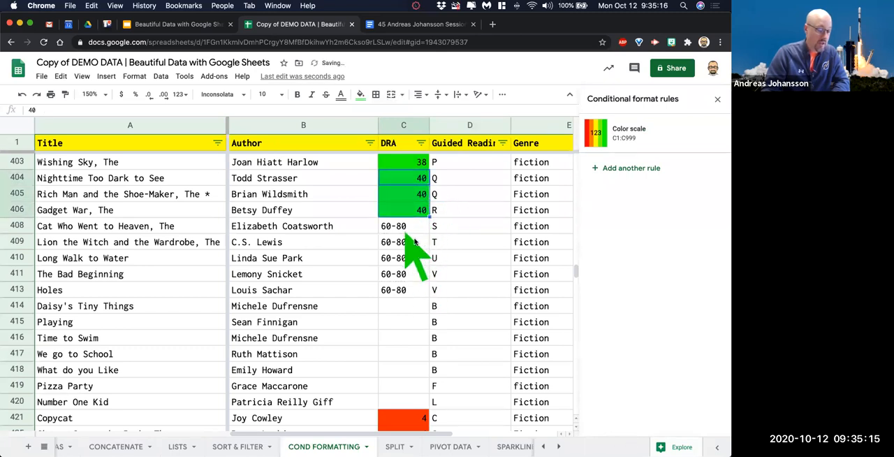
# Replace the 60-80 DRA entries in rows 408 to 413 with 65, filling down from "Cat Who Went to Heaven, The".
pyautogui.click(412, 227)
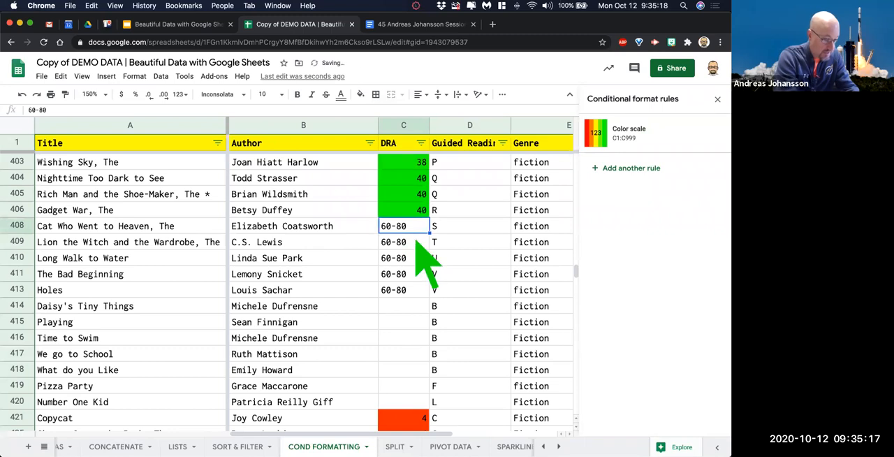
pyautogui.write('65')
pyautogui.press('Return')
pyautogui.click(417, 228)
pyautogui.moveTo(426, 241); pyautogui.dragTo(418, 293)
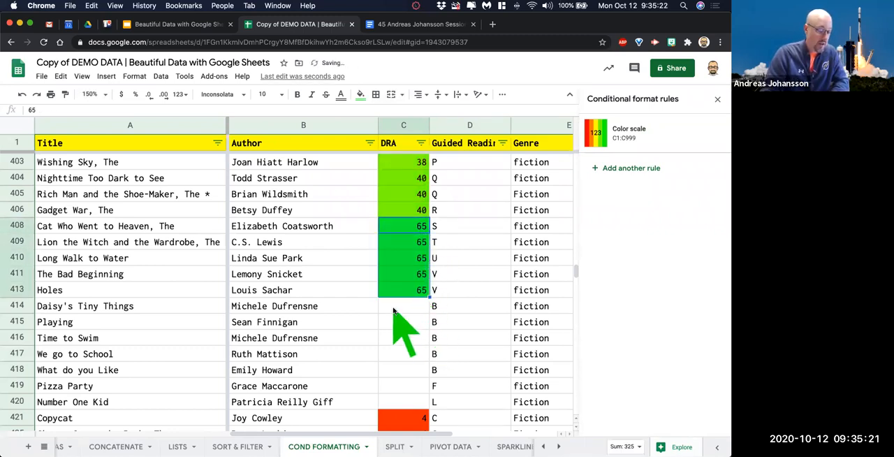
# Enter 0 in the blank DRA cell of "Daisy's Tiny Things" and fill it down through "Number One Kid".
pyautogui.click(398, 307)
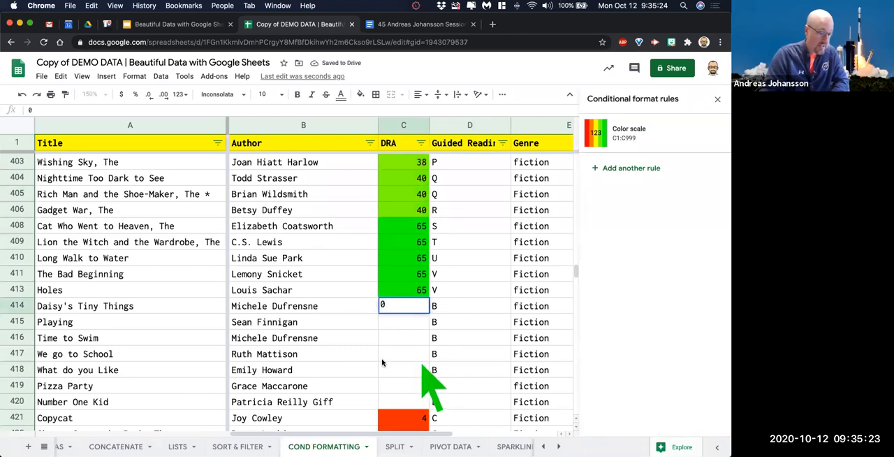
pyautogui.write('0')
pyautogui.press('Return')
pyautogui.click(419, 309)
pyautogui.moveTo(431, 313); pyautogui.dragTo(417, 403)
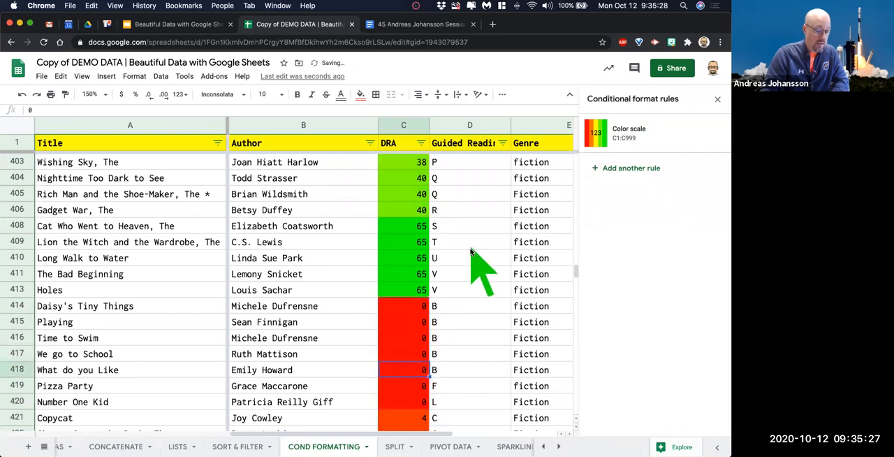
# Compare the DRA and Quantity colors for "Super Duper Sunflower Seeds, The" and examine the DRA colors of surrounding books.
pyautogui.moveTo(576, 272); pyautogui.dragTo(576, 348)
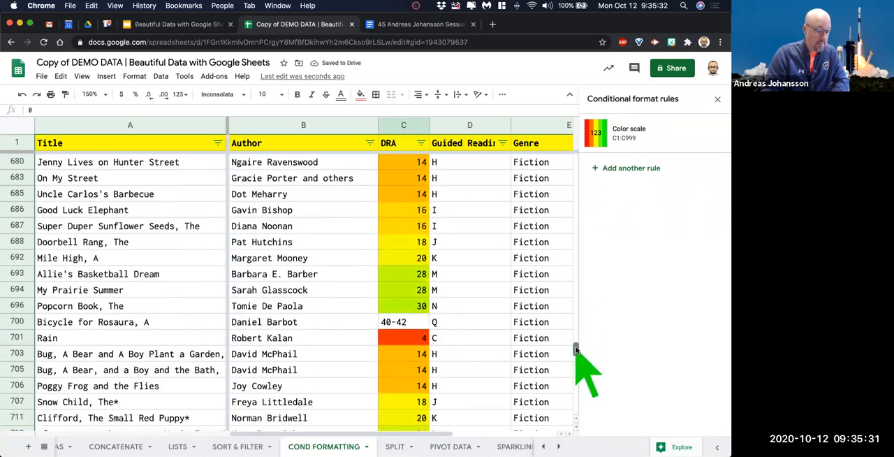
pyautogui.click(17, 225)
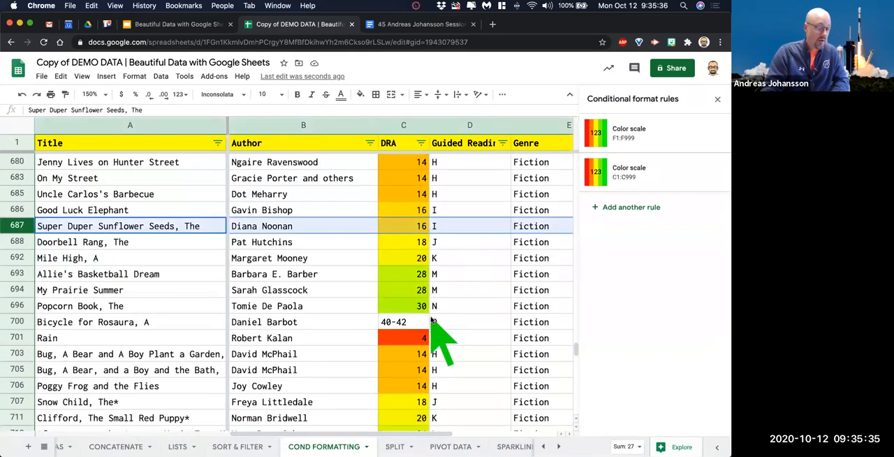
pyautogui.hscroll(5, 492, 232)
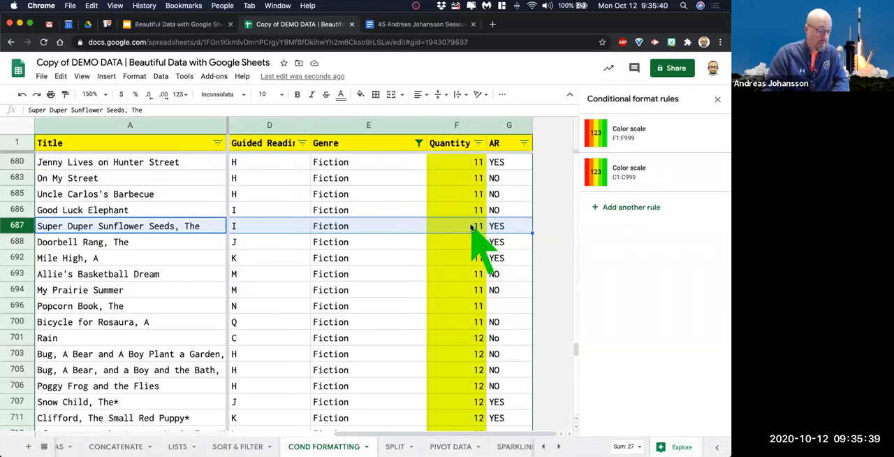
pyautogui.hscroll(-5, 470, 227)
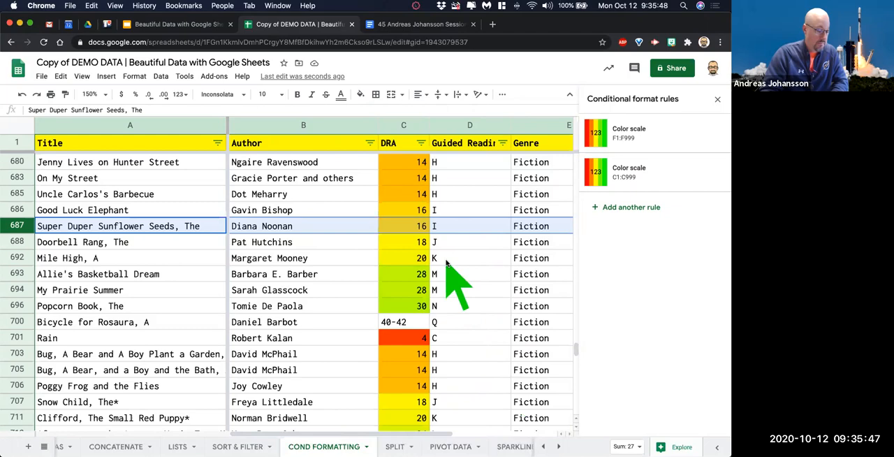
pyautogui.scroll(-1, 451, 269)
pyautogui.scroll(-1, 450, 269)
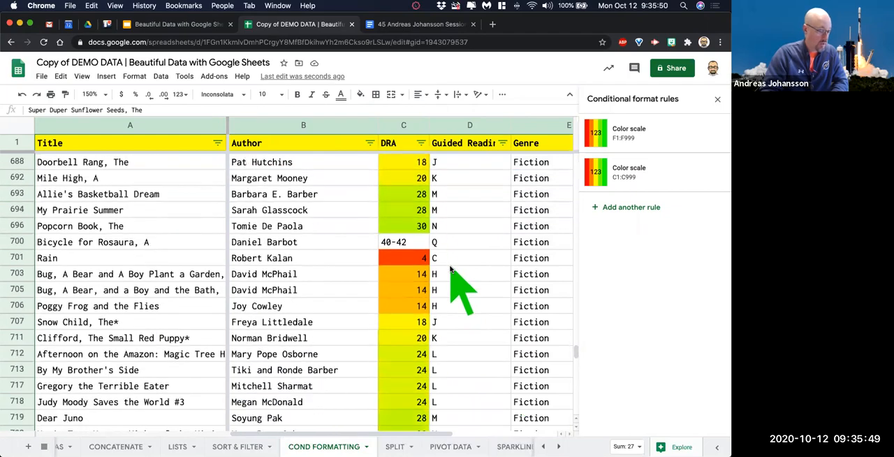
pyautogui.scroll(-2, 471, 277)
pyautogui.scroll(20, 479, 299)
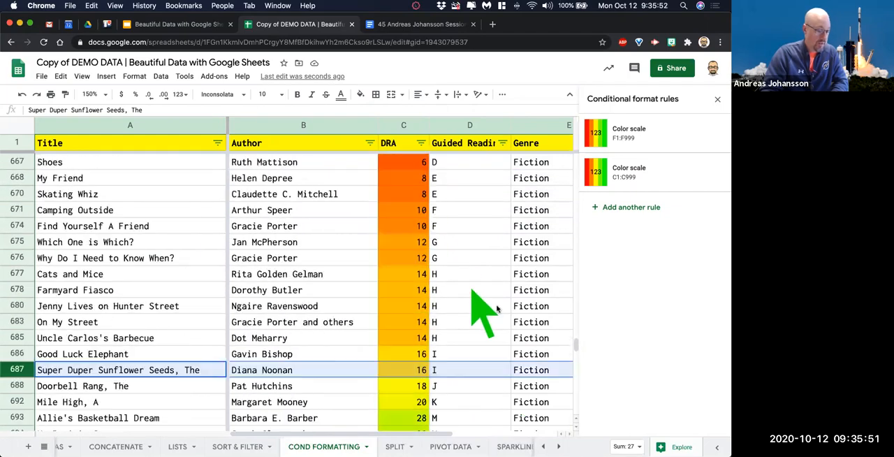
# Sort the filtered book list by DRA in ascending order.
pyautogui.moveTo(576, 302); pyautogui.dragTo(572, 126)
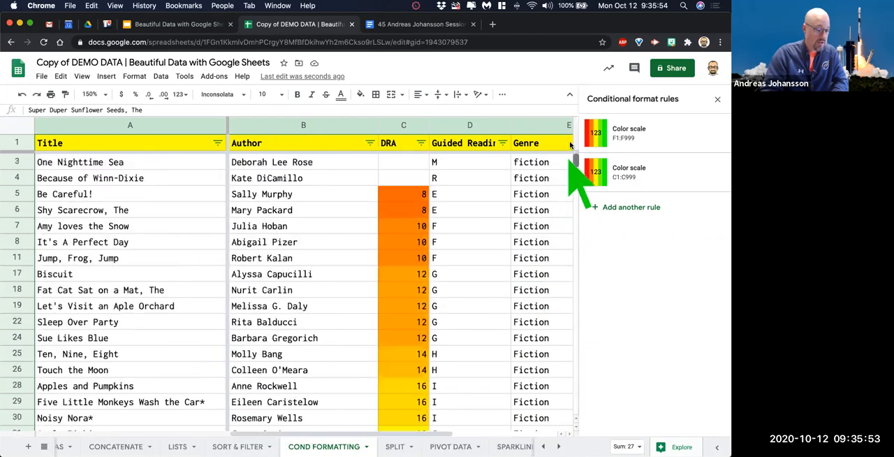
pyautogui.click(422, 143)
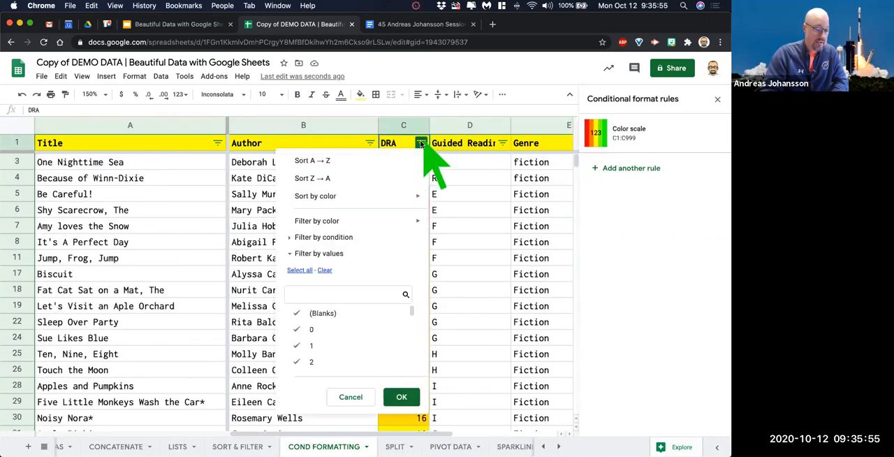
pyautogui.click(370, 165)
pyautogui.moveTo(575, 165)
pyautogui.mouseDown()
pyautogui.moveTo(571, 419)
pyautogui.moveTo(574, 159)
pyautogui.mouseUp()
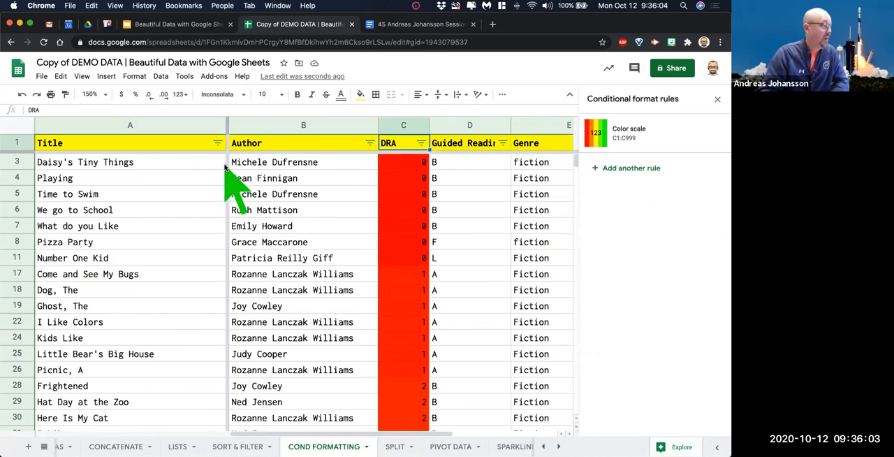
# Sort the filtered book list by Author and then by Title, both in ascending order.
pyautogui.click(369, 143)
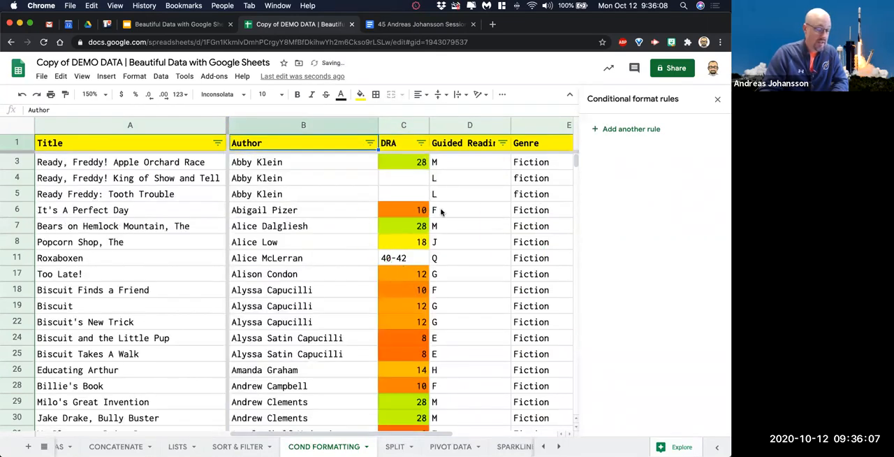
pyautogui.click(217, 143)
pyautogui.click(147, 156)
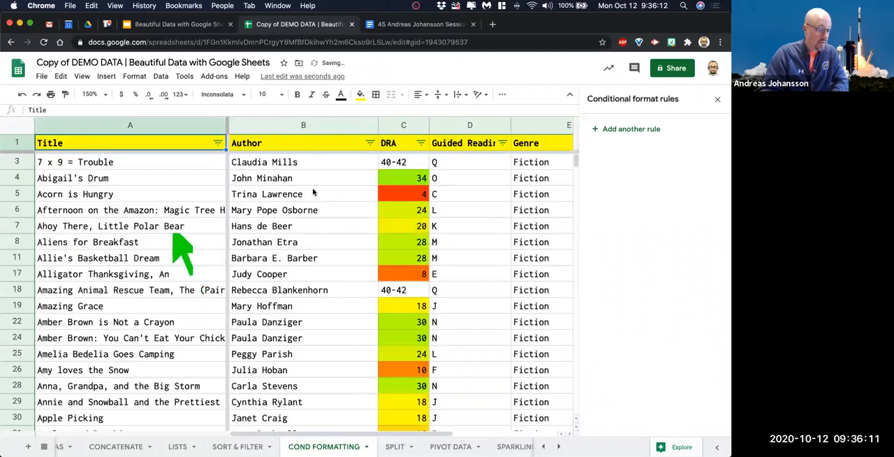
# Compare the Quantity and DRA colors of the title-sorted list and set the DRA of "7 x 9 = Trouble" to 40.
pyautogui.hscroll(3, 434, 216)
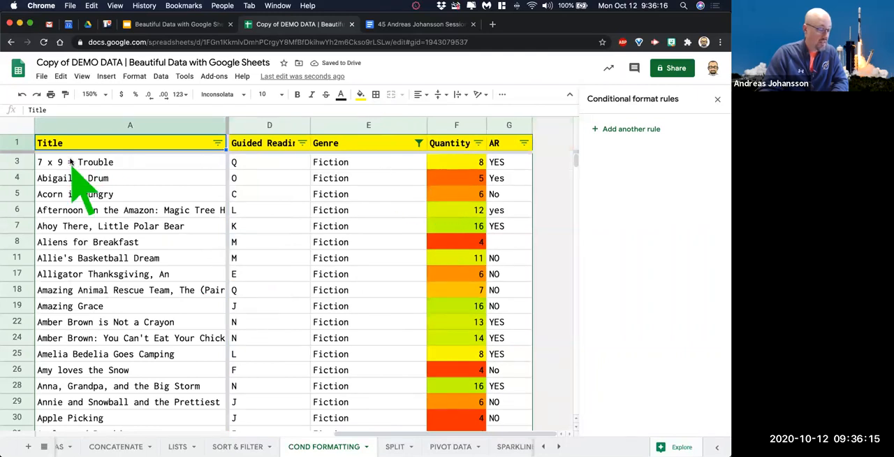
pyautogui.hscroll(-3, 72, 168)
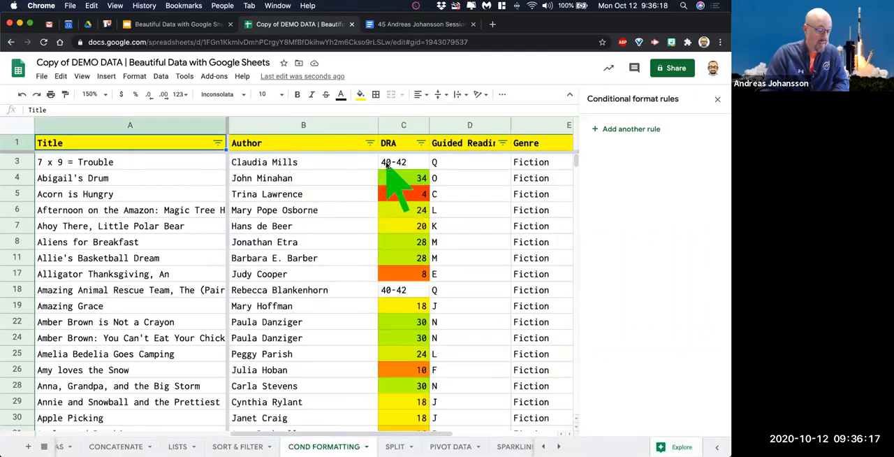
pyautogui.click(394, 167)
pyautogui.write('40')
pyautogui.press('Return')
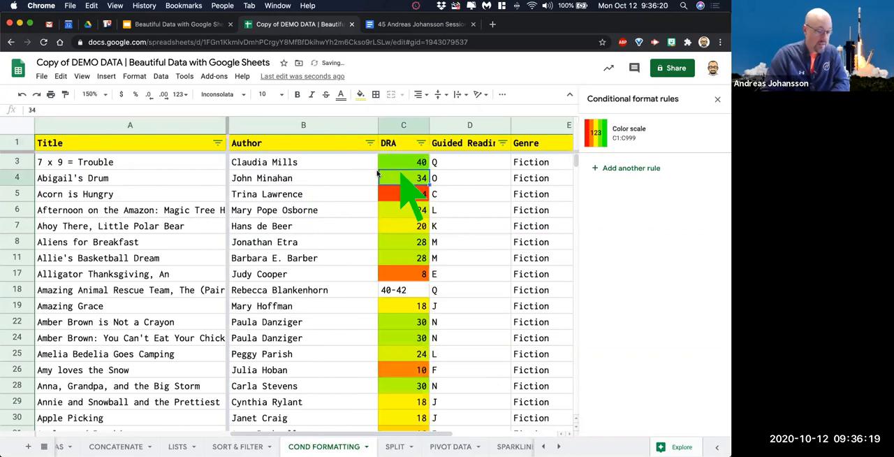
pyautogui.hscroll(2, 412, 167)
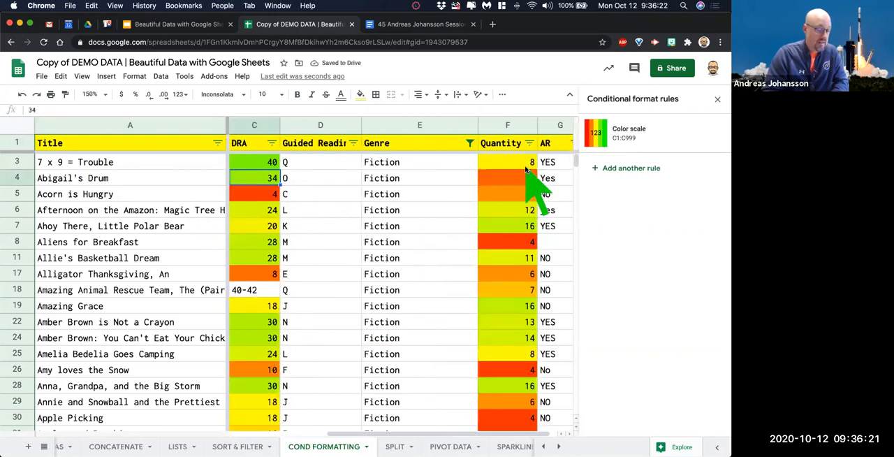
pyautogui.hscroll(1, 525, 170)
pyautogui.hscroll(-2, 526, 170)
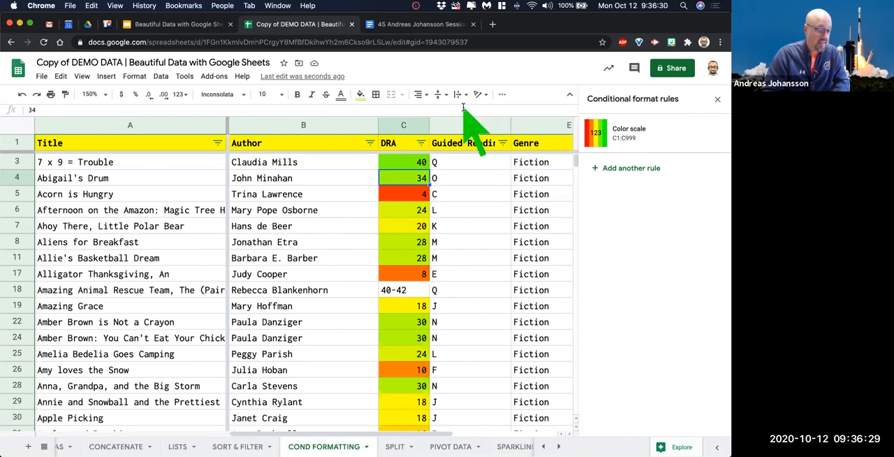
# Open the SPARKLINES sheet and dismiss the conditional format rules.
pyautogui.hscroll(2, 412, 453)
pyautogui.hscroll(4, 412, 453)
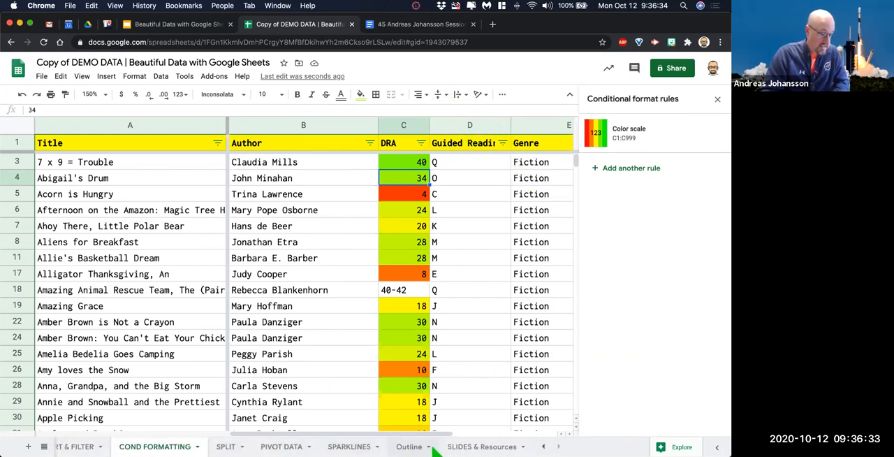
pyautogui.click(349, 446)
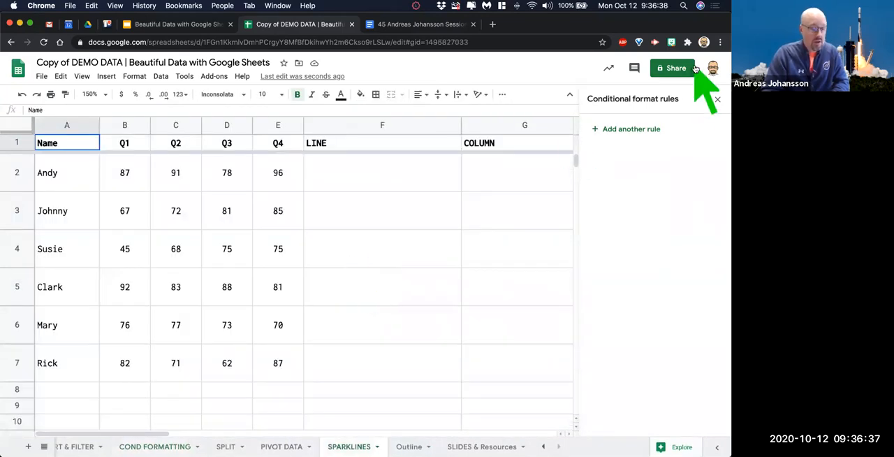
pyautogui.click(718, 103)
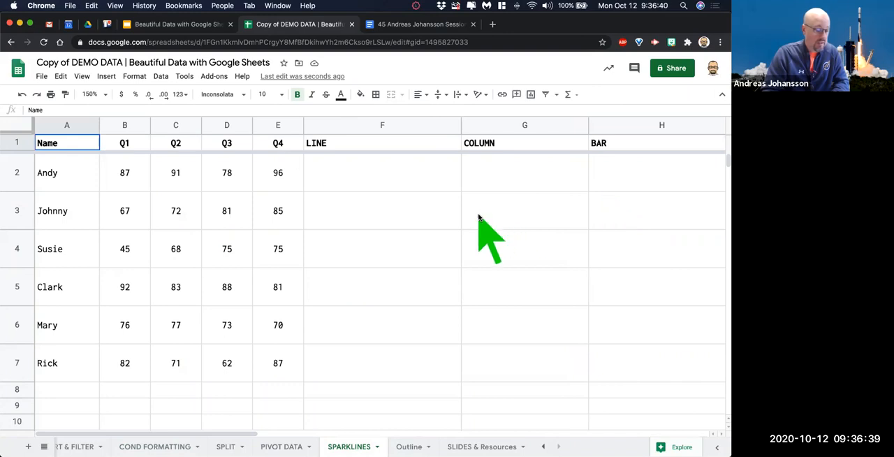
# Enter a SPARKLINE formula in F2 that plots the Q1 to Q4 scores in B2:E2 as a line.
pyautogui.click(338, 173)
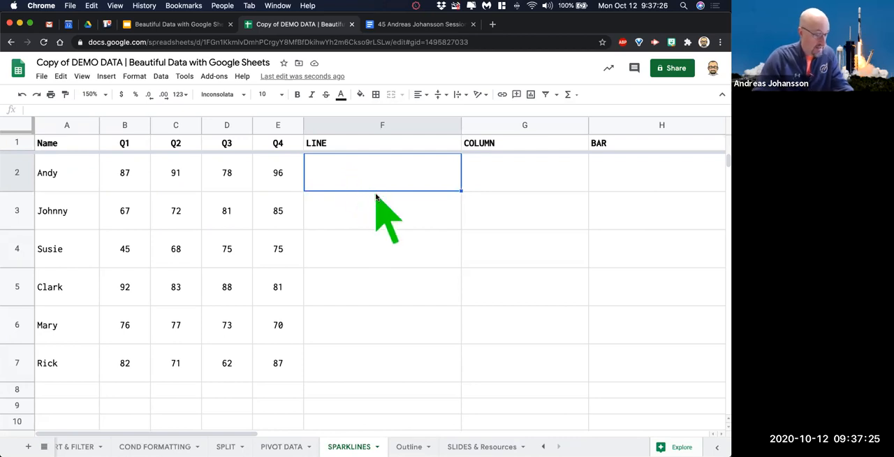
pyautogui.write('=sparl')
pyautogui.press('BackSpace')
pyautogui.press('Tab')
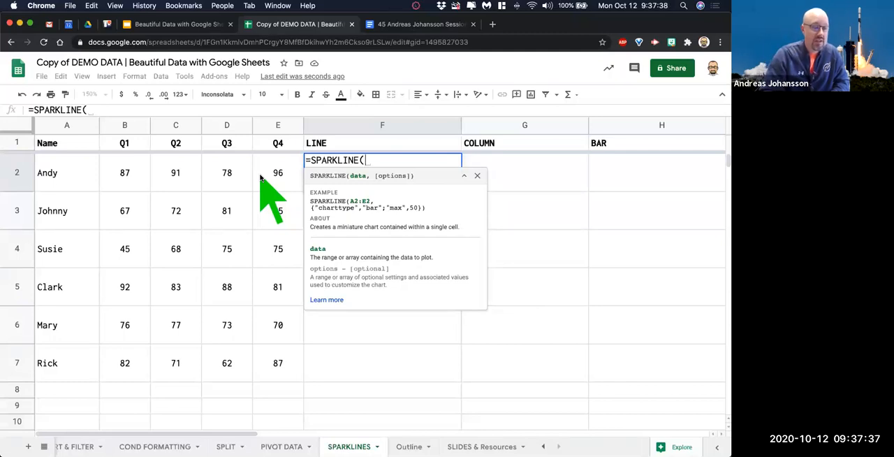
pyautogui.moveTo(127, 173); pyautogui.dragTo(288, 171)
pyautogui.press('Return')
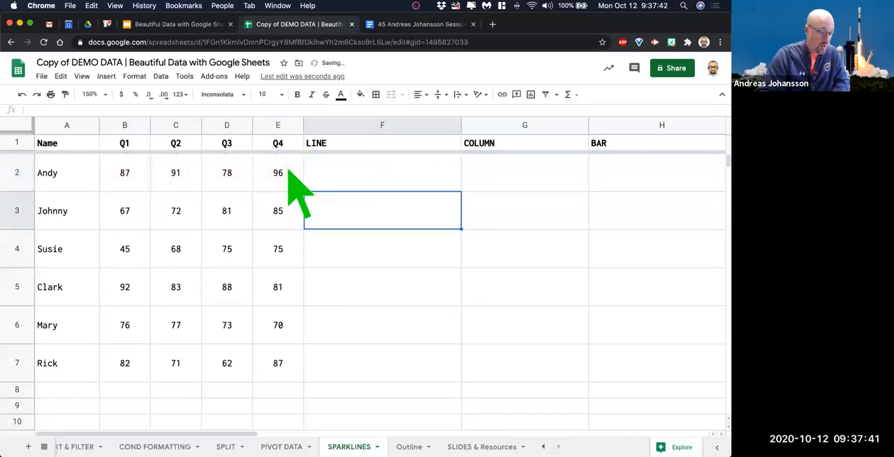
# Fill the line sparkline formula from F2 down through F7 and narrow the LINE column.
pyautogui.click(388, 174)
pyautogui.moveTo(461, 191); pyautogui.dragTo(445, 347)
pyautogui.click(539, 292)
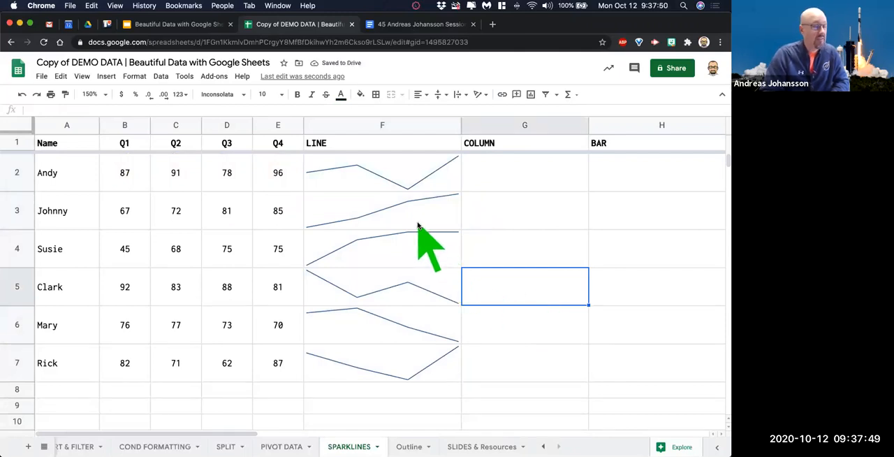
pyautogui.moveTo(457, 127); pyautogui.dragTo(409, 199)
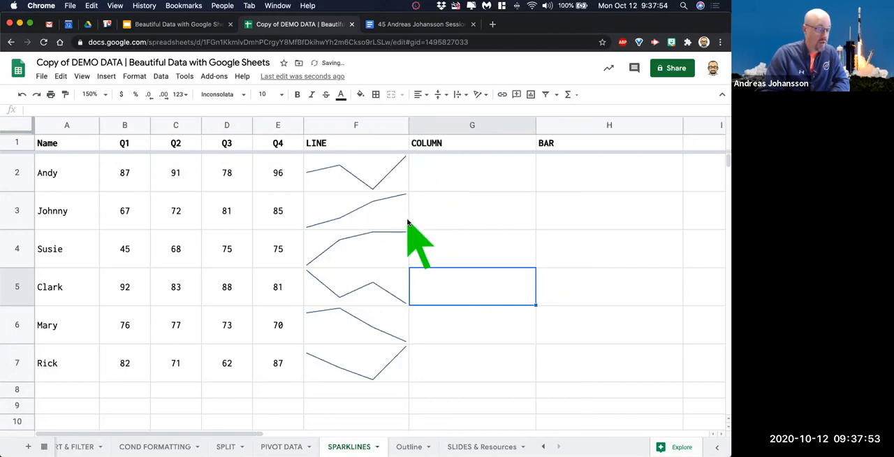